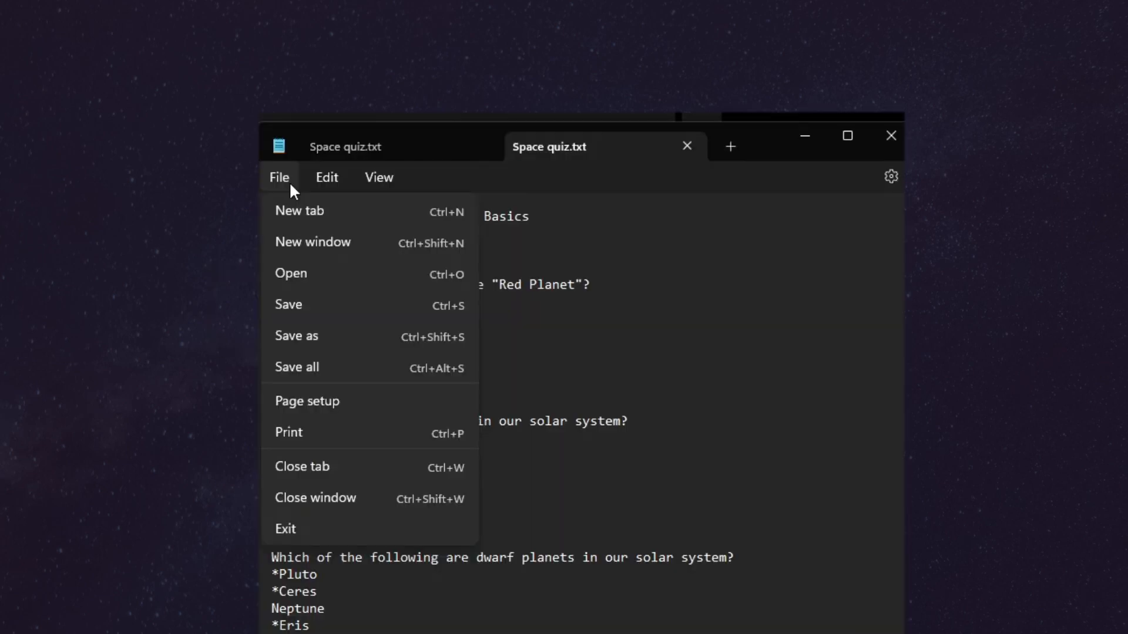
Check the encoding options offered when saving the Space quiz text file under a new name, leaving without saving.
{"action": "left_click", "coordinate": [377, 336]}
{"action": "left_click", "coordinate": [814, 391]}
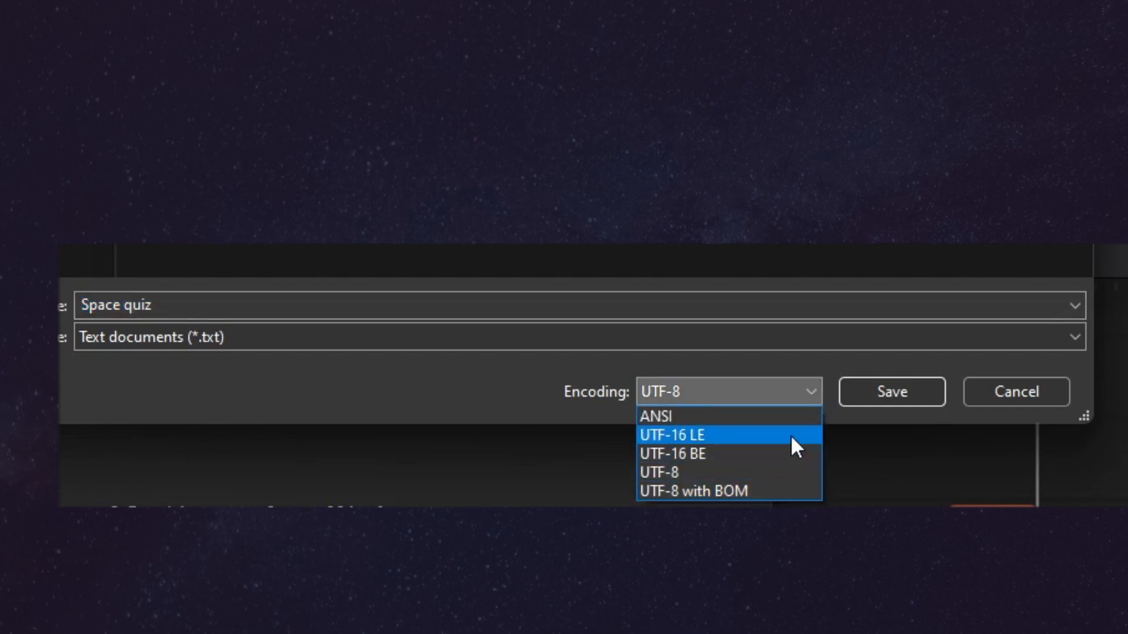
{"action": "left_click", "coordinate": [1016, 404]}
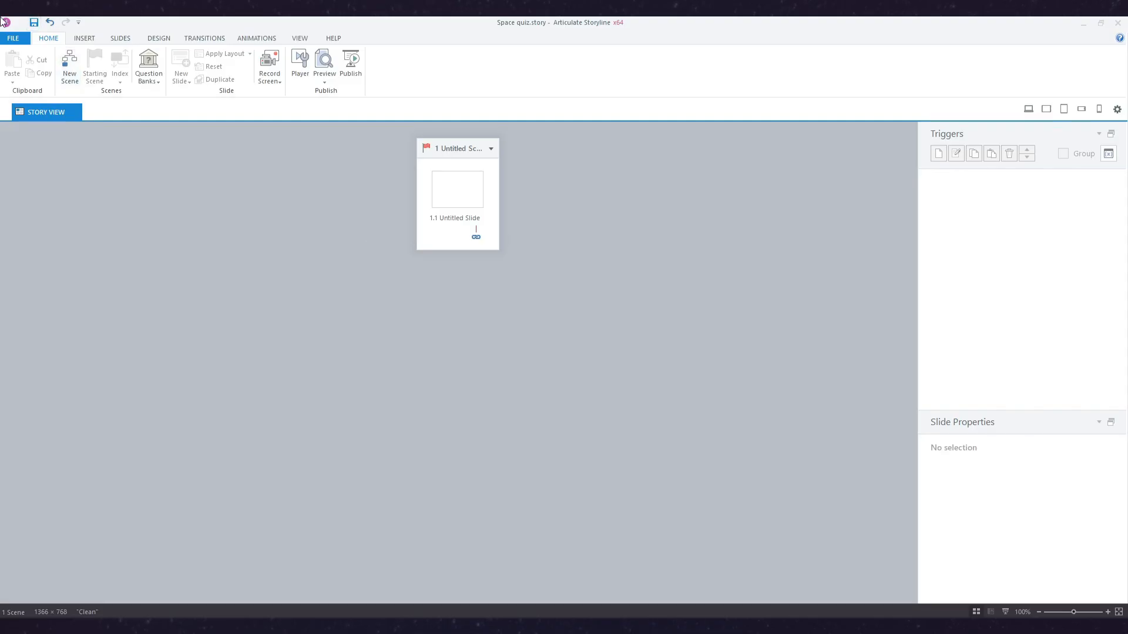
In Articulate Storyline, load the quiz questions for import from the text file Space quiz.txt.
{"action": "left_click", "coordinate": [13, 38]}
{"action": "mouse_move", "coordinate": [61, 113]}
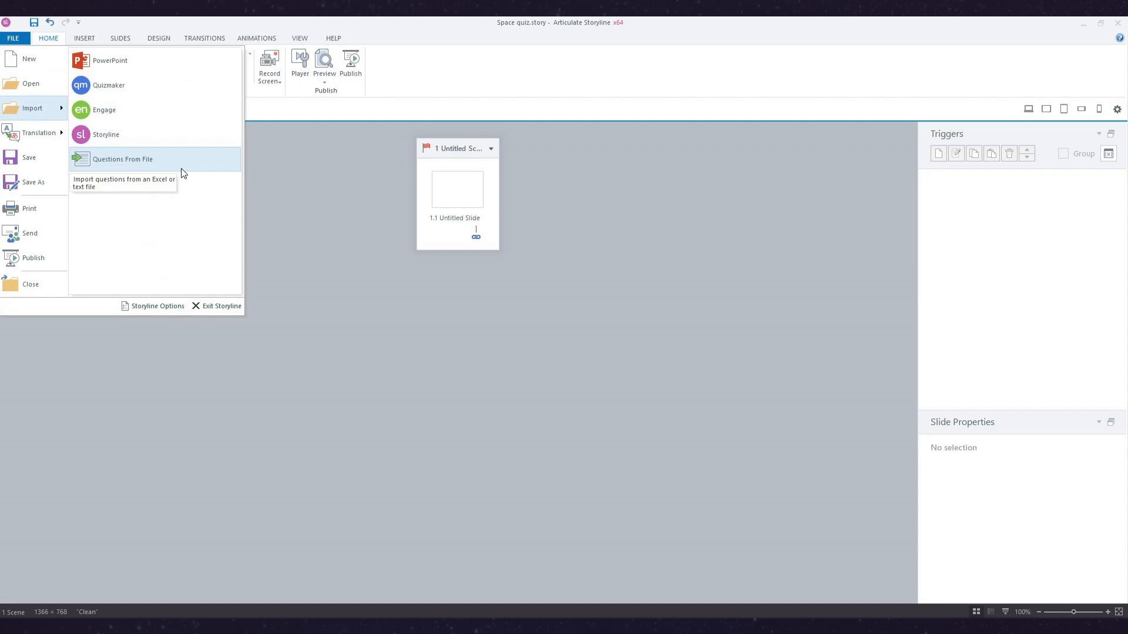
{"action": "left_click", "coordinate": [179, 167]}
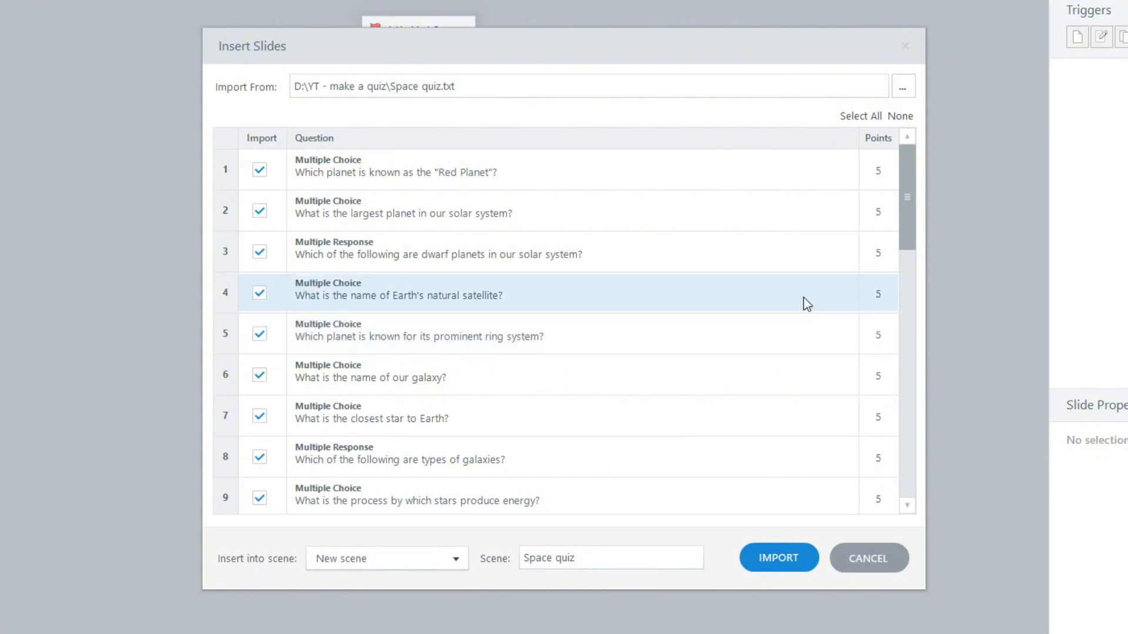
Look over the listed questions, deselect all of them, and mark only the first and third for import.
{"action": "left_click_drag", "start_coordinate": [904, 179], "coordinate": [946, 204]}
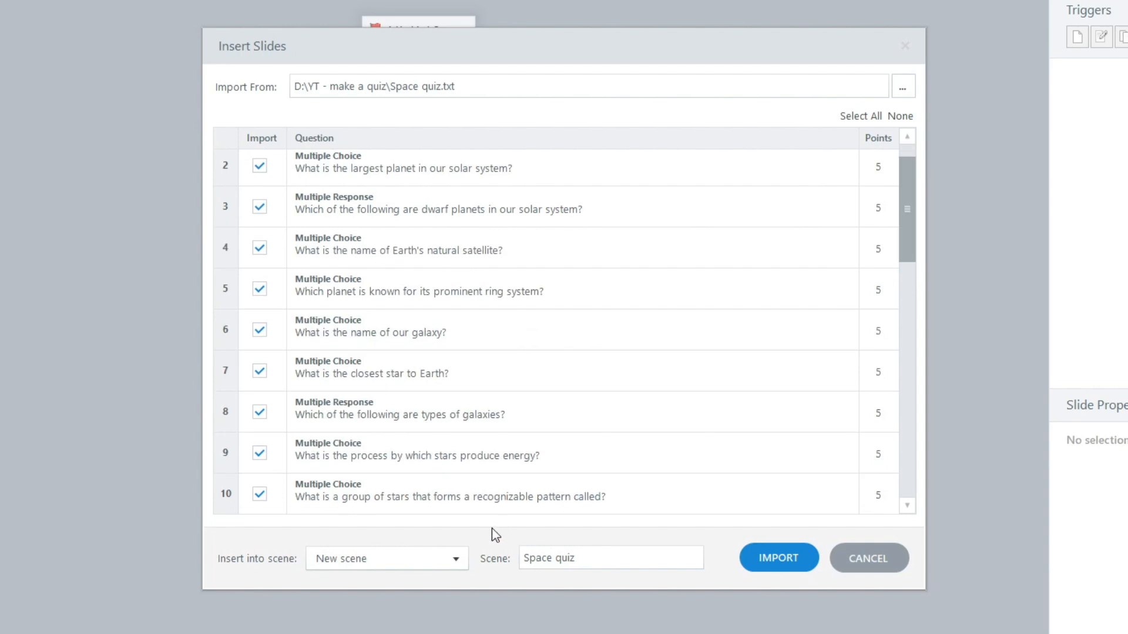
{"action": "scroll", "coordinate": [506, 430], "scroll_direction": "up", "scroll_amount": 1}
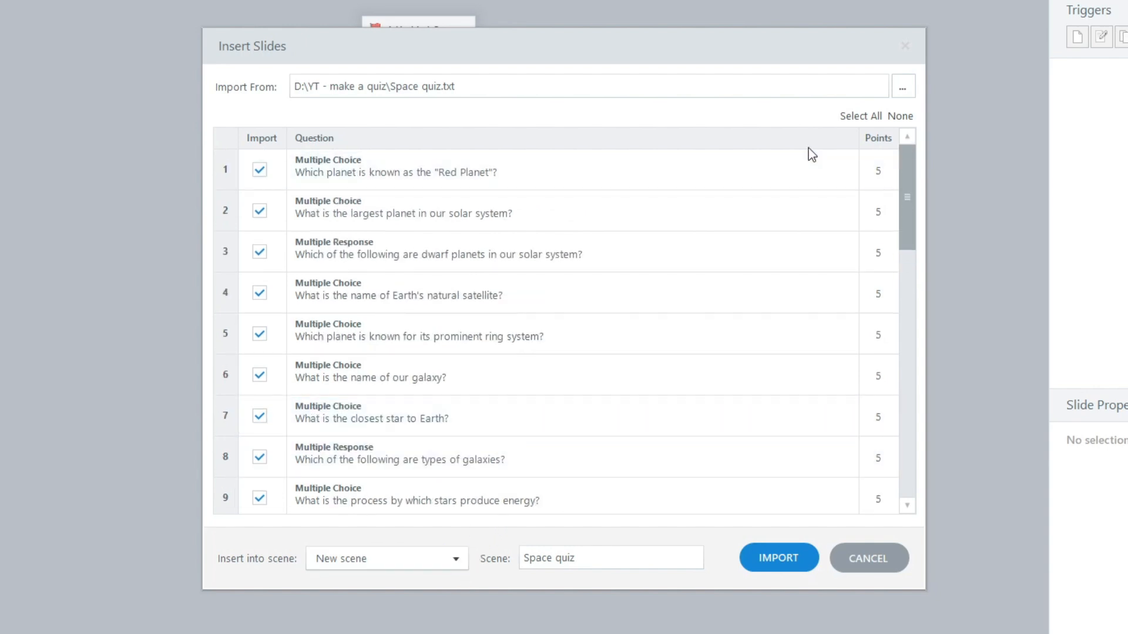
{"action": "left_click", "coordinate": [905, 127]}
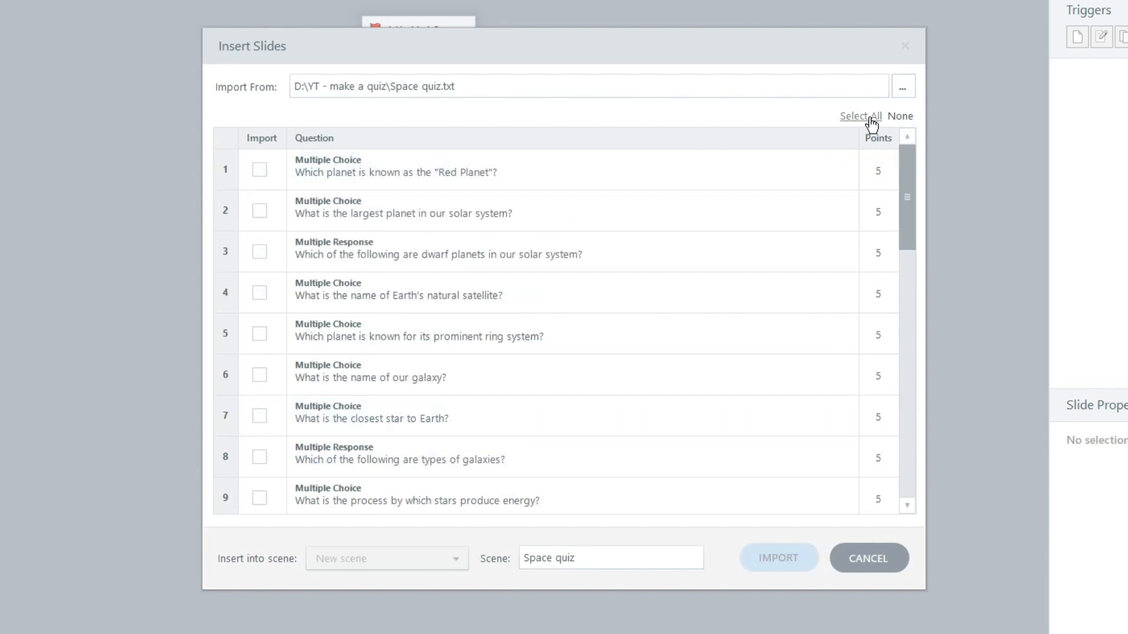
{"action": "left_click", "coordinate": [259, 170]}
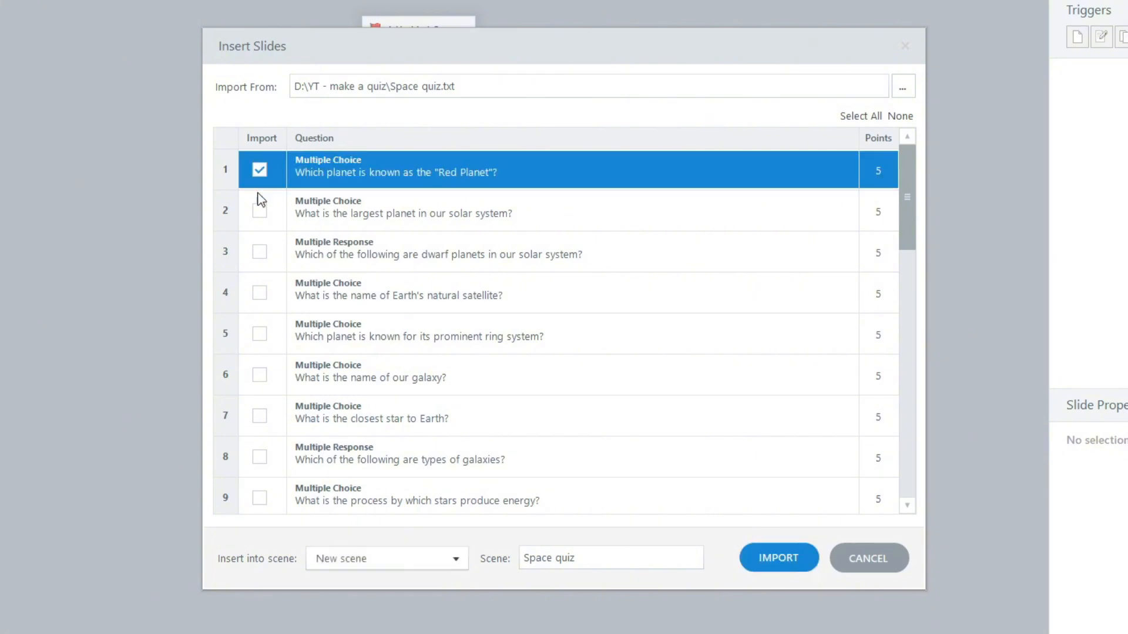
{"action": "left_click", "coordinate": [259, 253]}
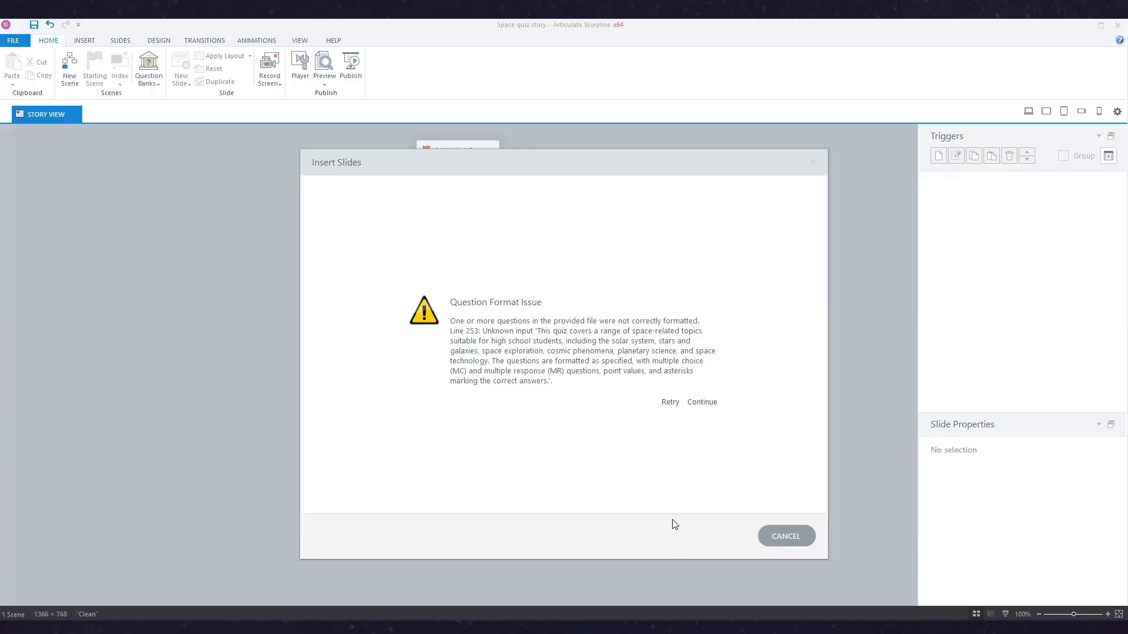
Retry the question file and import its questions into a new scene named Space quiz.
{"action": "left_click", "coordinate": [664, 404]}
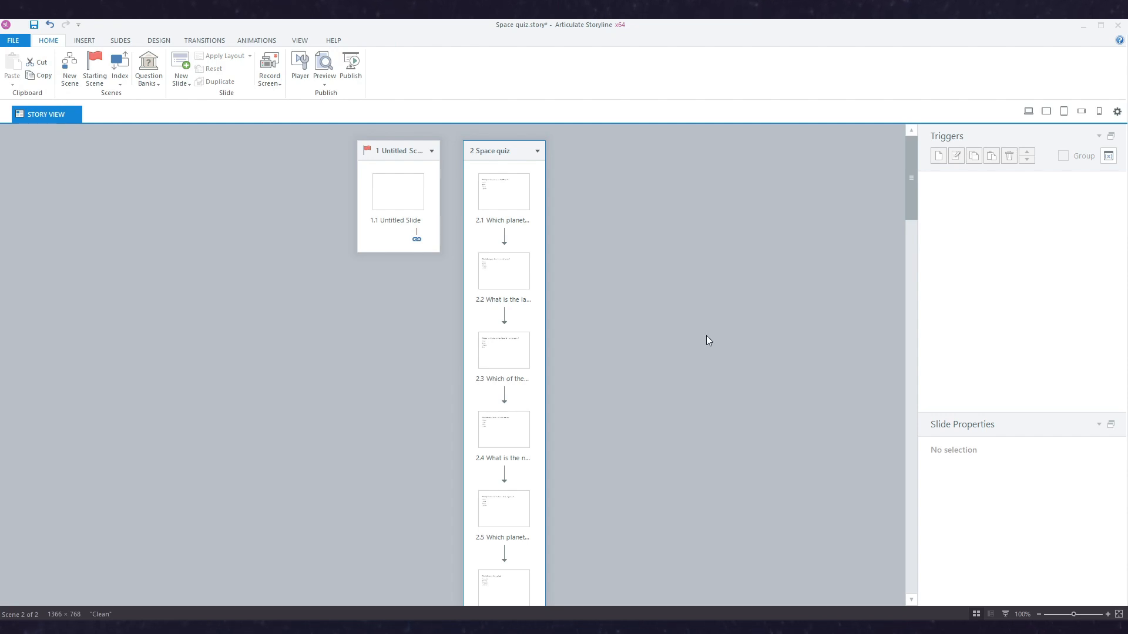
Review the imported question slides from the "Red Planet" question to the galaxy question, and check the galaxy slide's properties.
{"action": "double_click", "coordinate": [521, 209]}
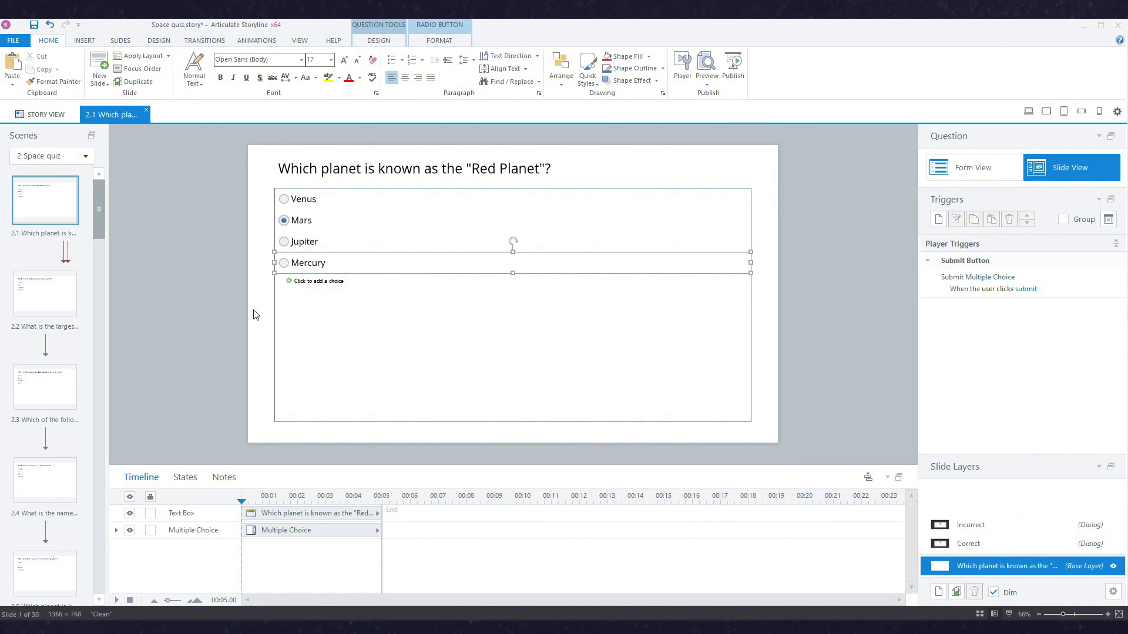
{"action": "left_click", "coordinate": [51, 310]}
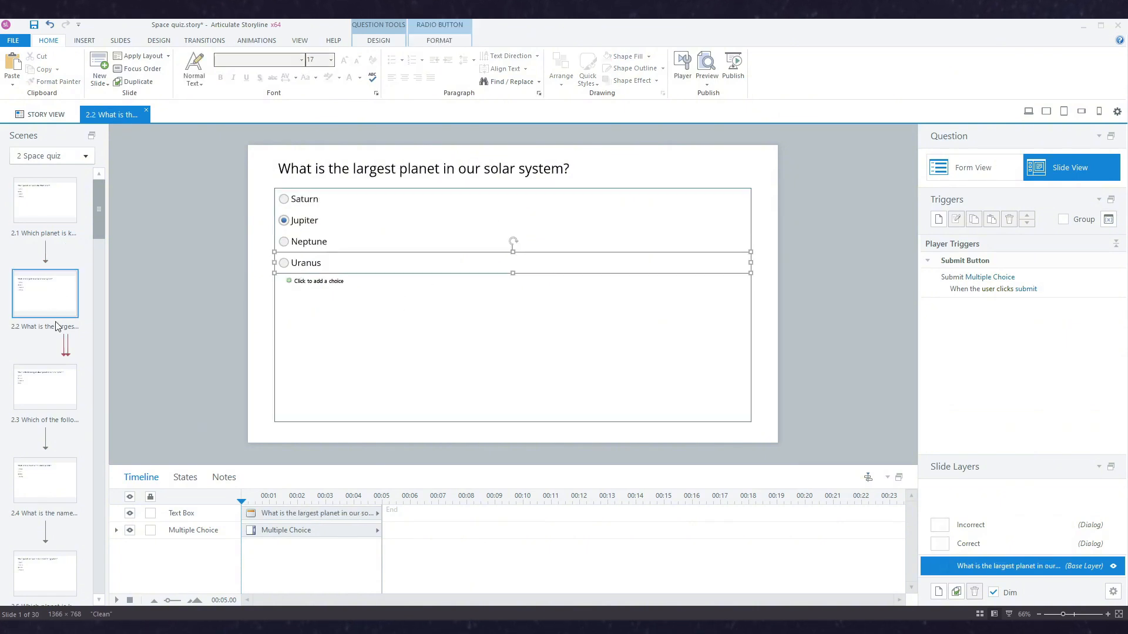
{"action": "left_click", "coordinate": [64, 410]}
{"action": "scroll", "coordinate": [59, 400], "scroll_direction": "down", "scroll_amount": 2}
{"action": "left_click", "coordinate": [56, 387]}
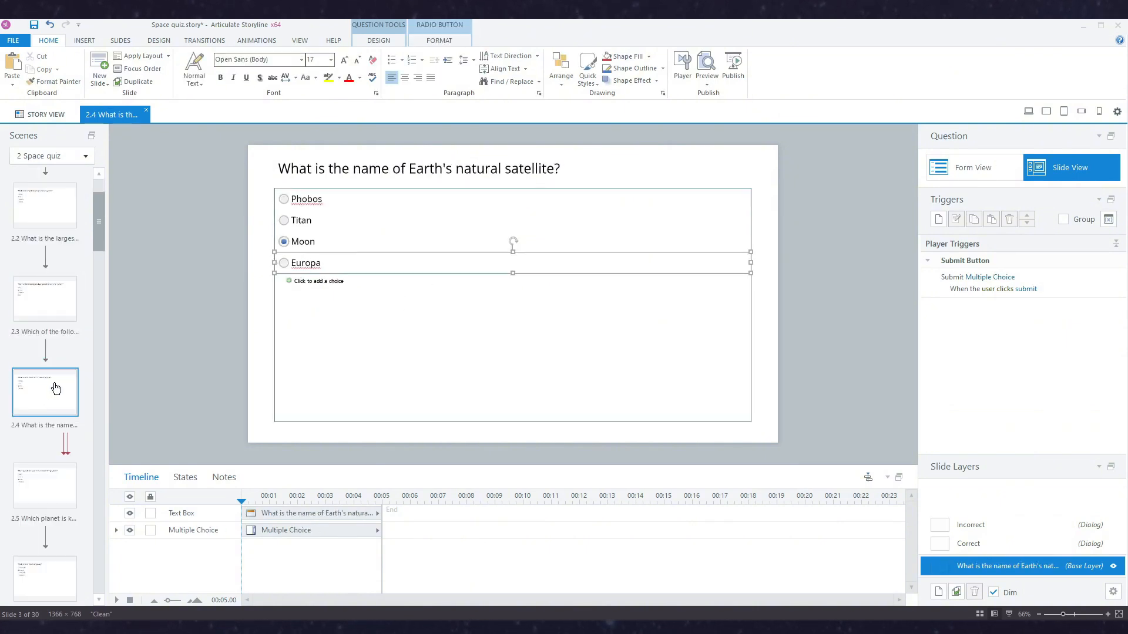
{"action": "scroll", "coordinate": [56, 387], "scroll_direction": "down", "scroll_amount": 2}
{"action": "left_click", "coordinate": [50, 450]}
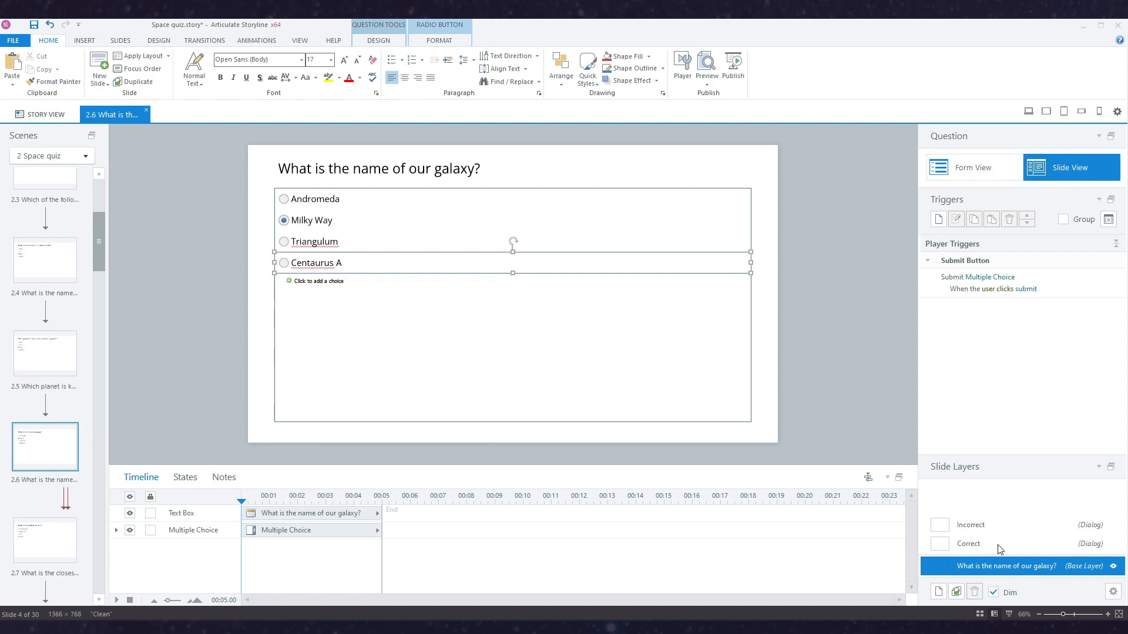
{"action": "left_click", "coordinate": [1112, 591]}
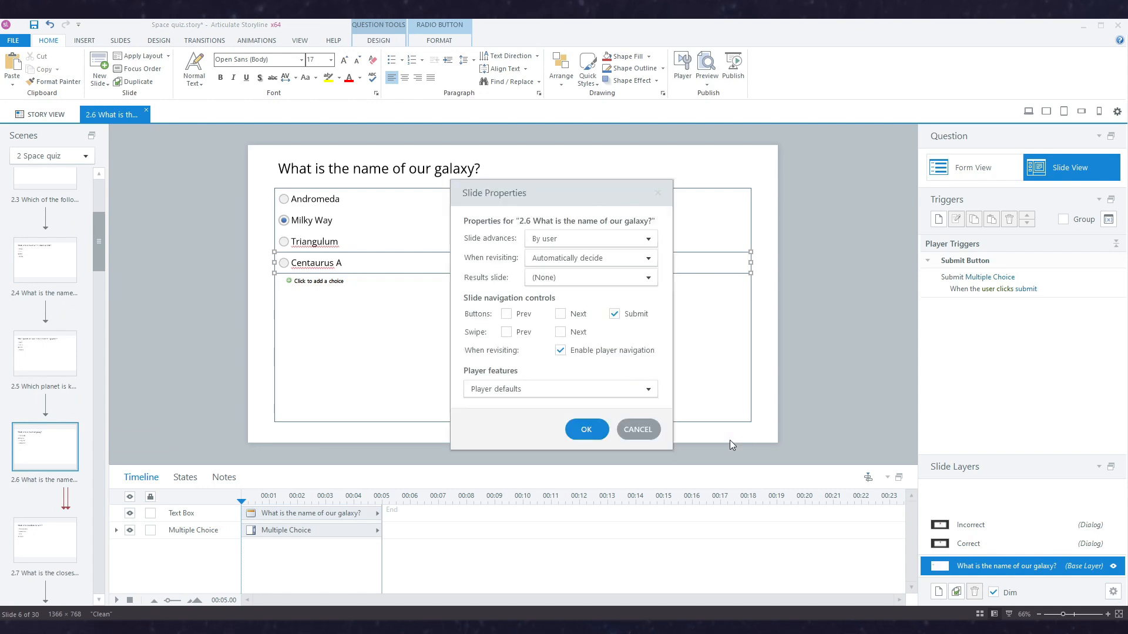
{"action": "left_click", "coordinate": [642, 430]}
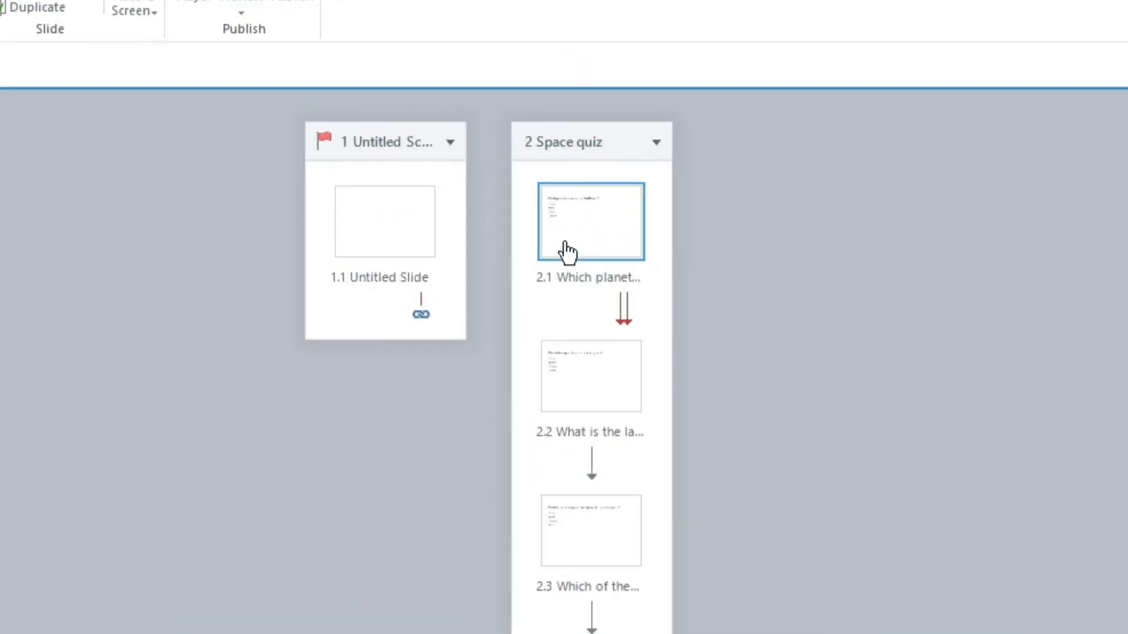
Move the "Red Planet" and dwarf planets questions into the first scene, and delete the Space quiz scene.
{"action": "left_click", "coordinate": [620, 534], "text": "ctrl"}
{"action": "left_click_drag", "start_coordinate": [581, 219], "coordinate": [418, 328]}
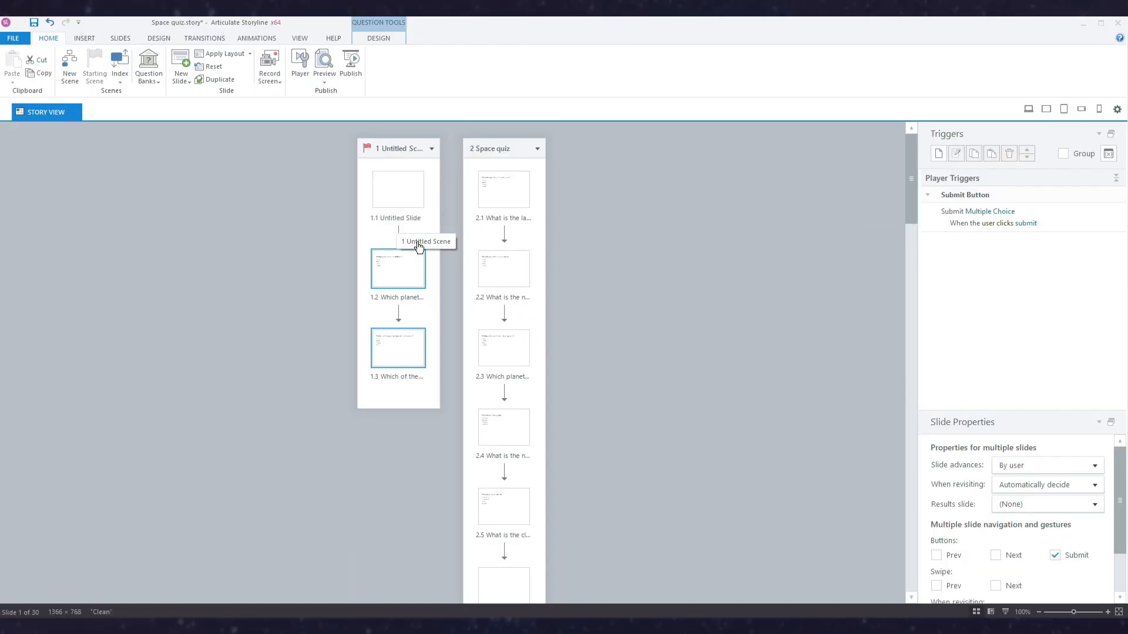
{"action": "right_click", "coordinate": [591, 146]}
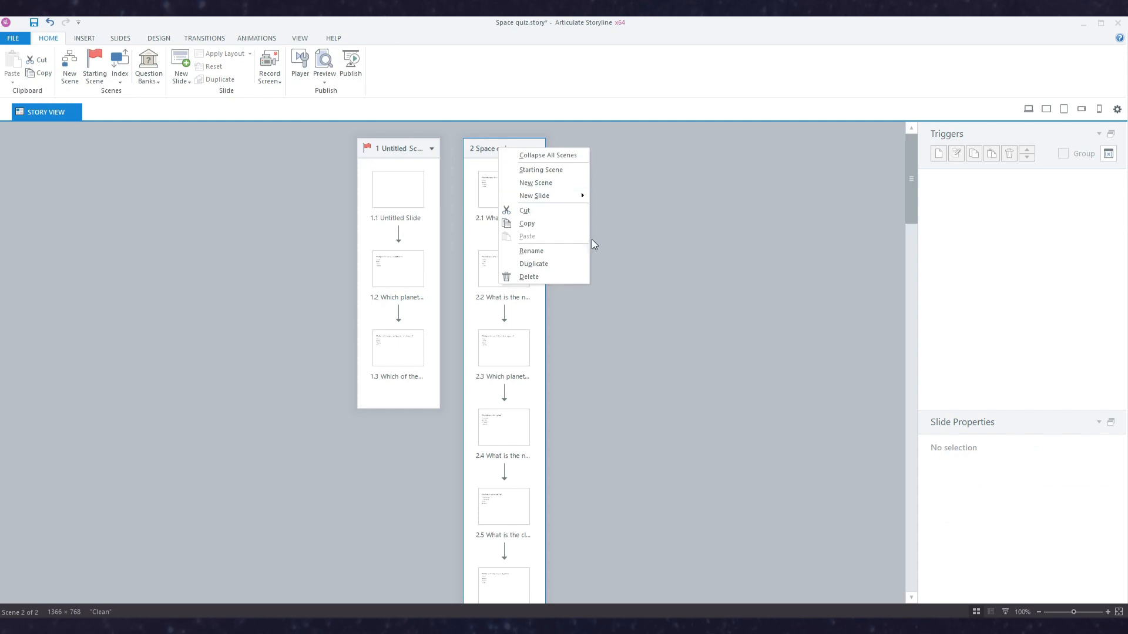
{"action": "left_click", "coordinate": [583, 277]}
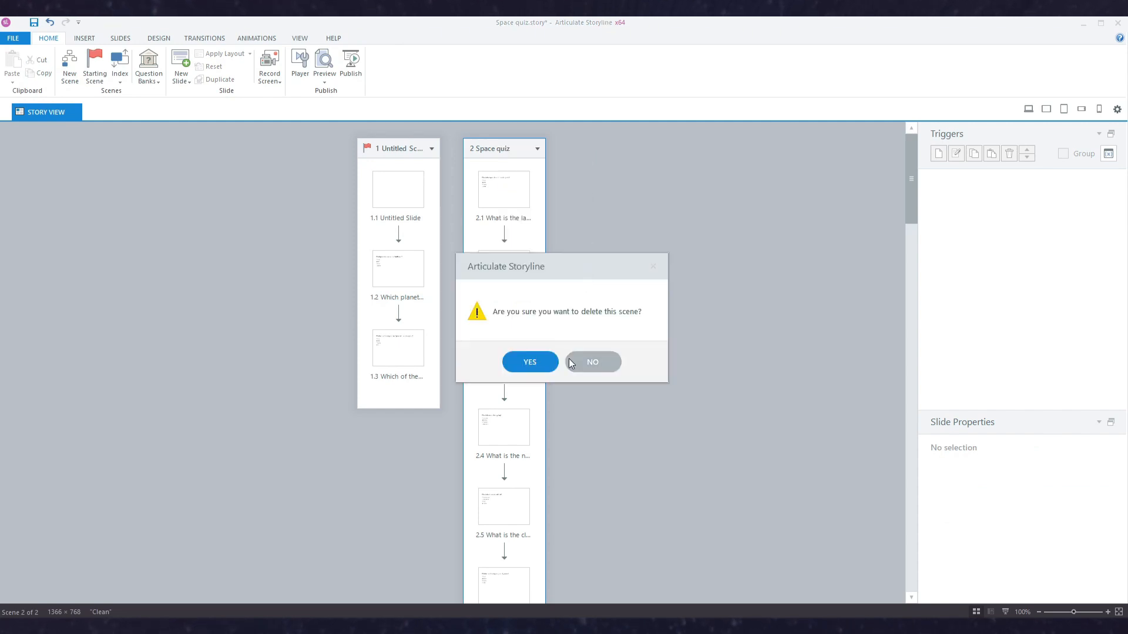
{"action": "left_click", "coordinate": [545, 365]}
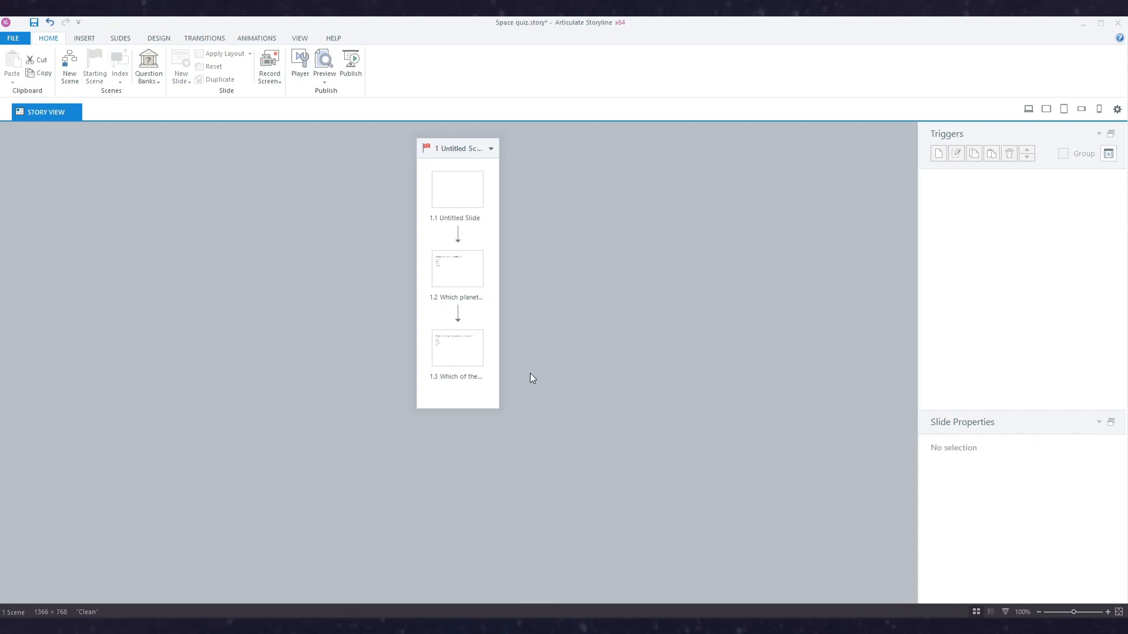
{"action": "left_click", "coordinate": [463, 183]}
{"action": "right_click", "coordinate": [459, 199]}
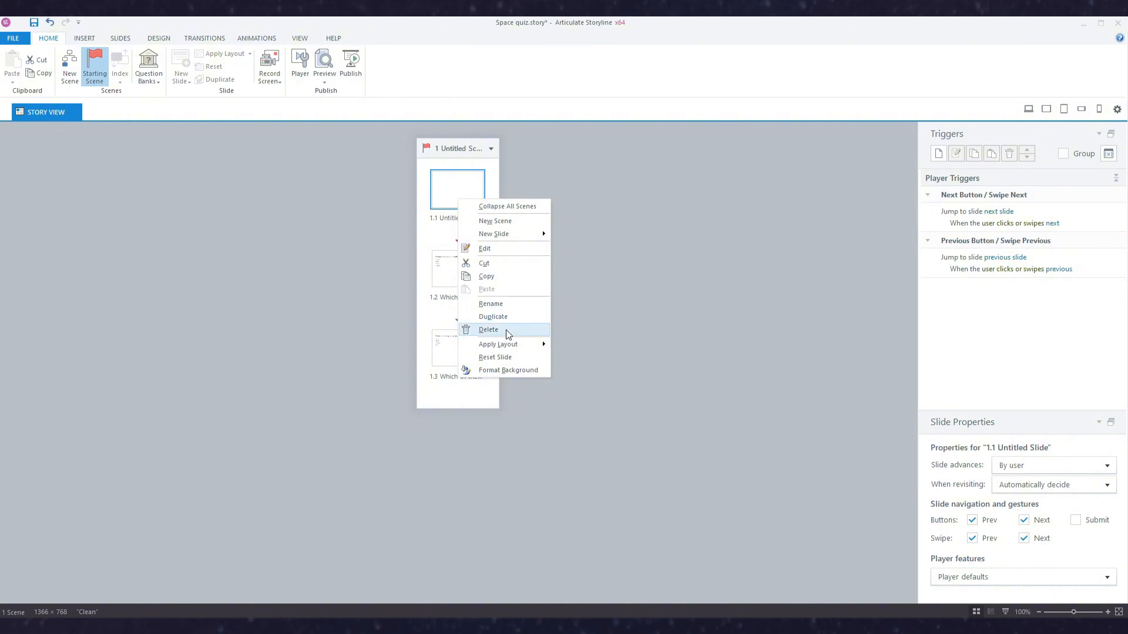
{"action": "left_click", "coordinate": [503, 330]}
{"action": "left_click", "coordinate": [641, 361]}
Open the "Red Planet" question slide and show its question layout in the slide master.
{"action": "double_click", "coordinate": [458, 284]}
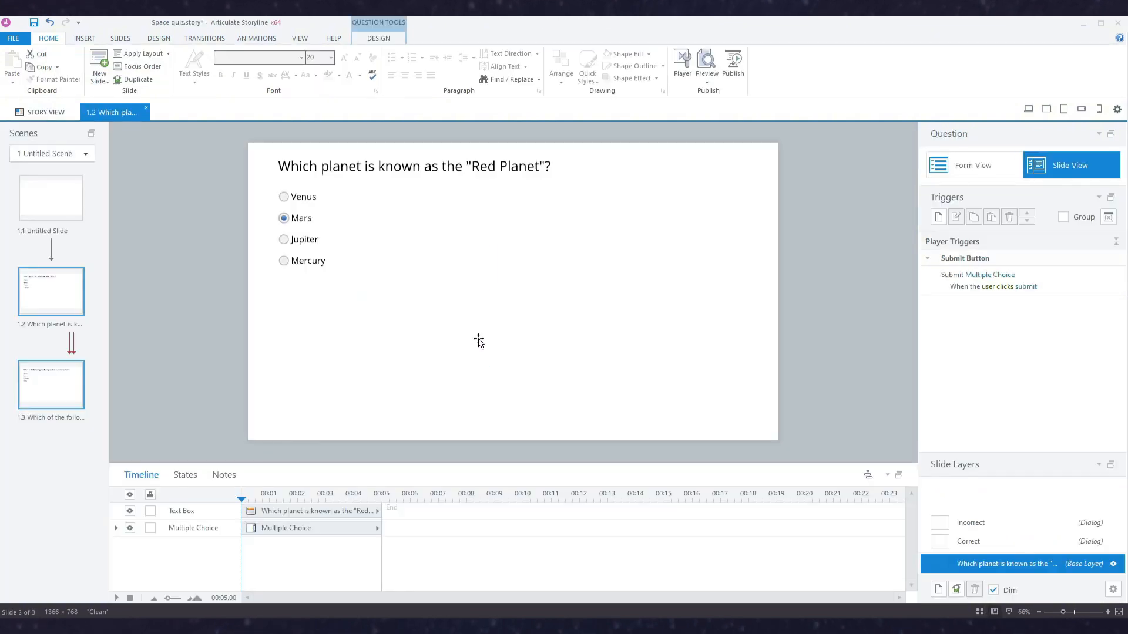
{"action": "left_click", "coordinate": [479, 331]}
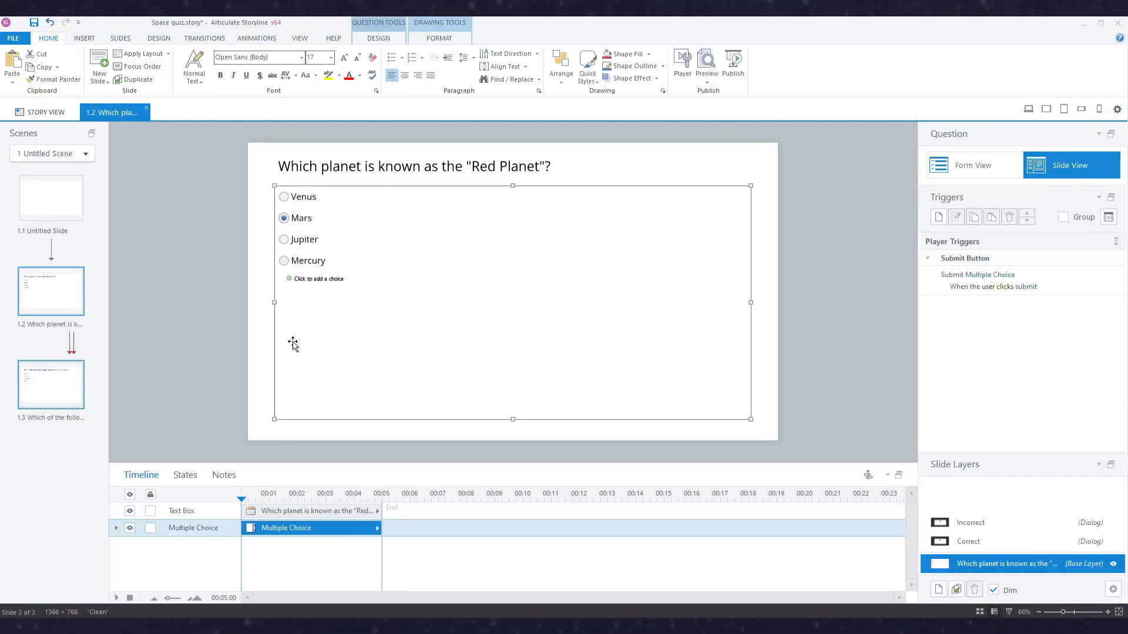
{"action": "left_click", "coordinate": [224, 199]}
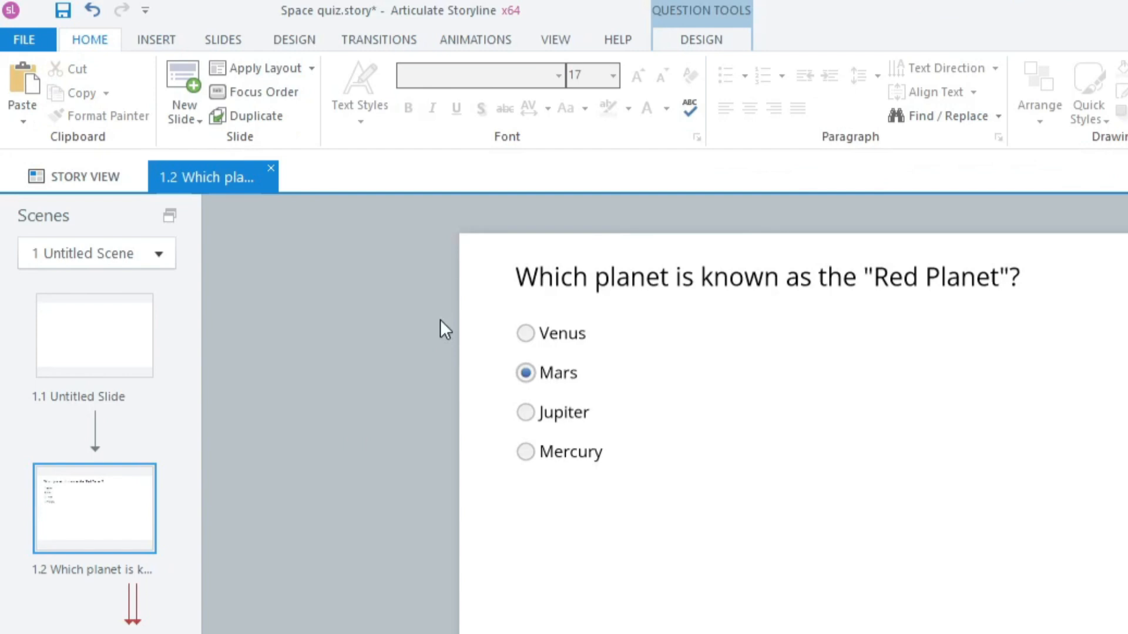
{"action": "left_click", "coordinate": [570, 43]}
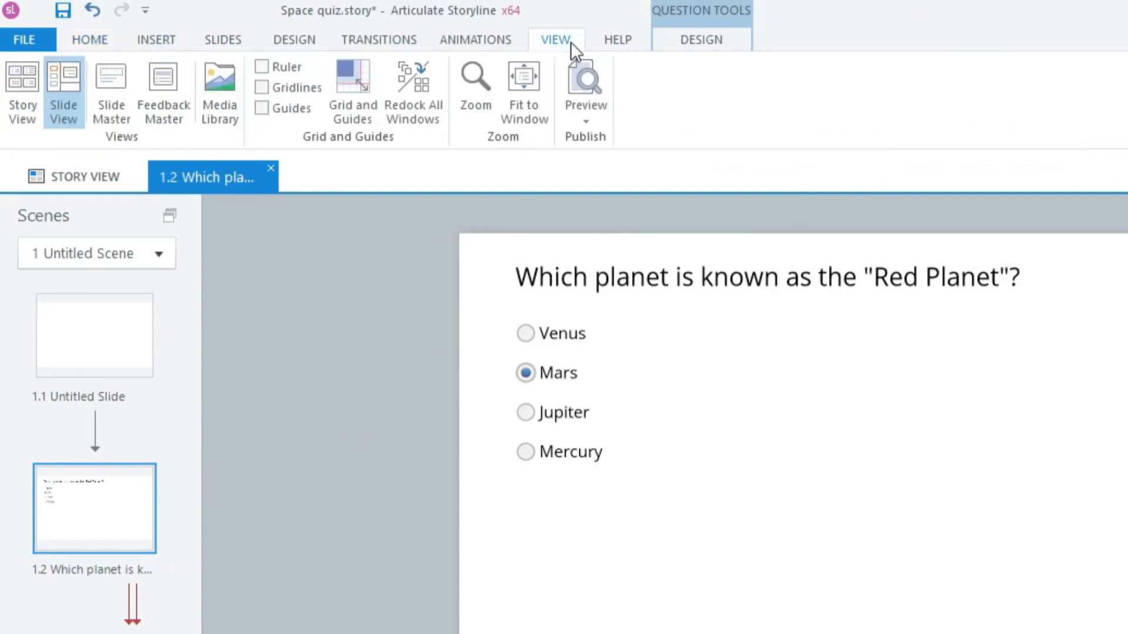
{"action": "left_click", "coordinate": [131, 126]}
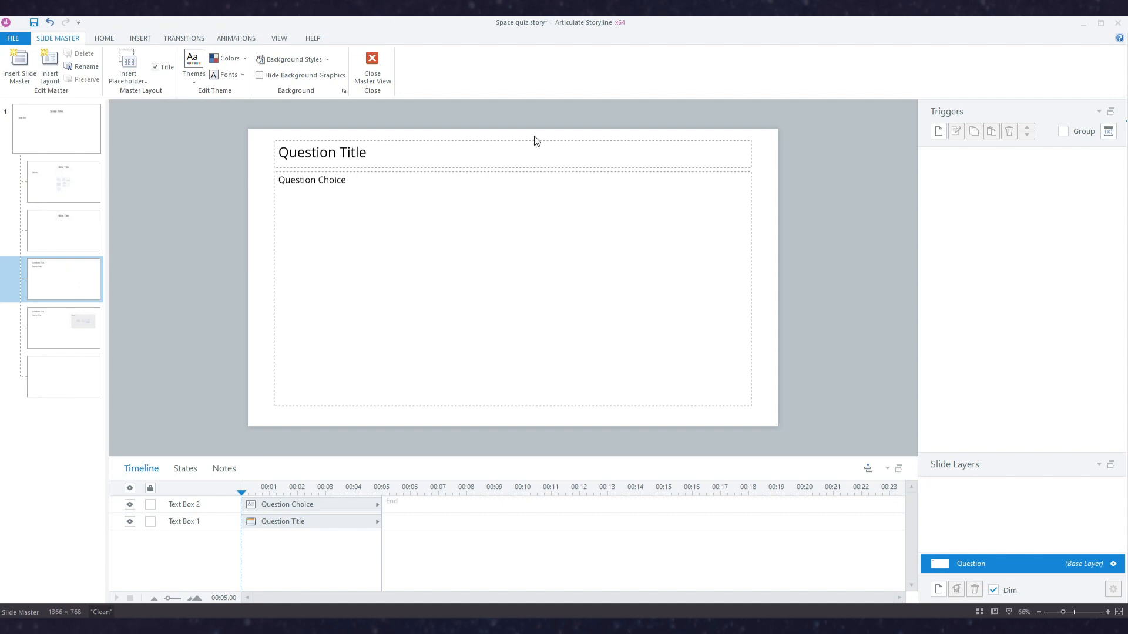
Shrink the Question Choice and Question Title placeholders to the left half of the layout, with the title above the choices.
{"action": "left_click", "coordinate": [580, 144]}
{"action": "left_click", "coordinate": [751, 176]}
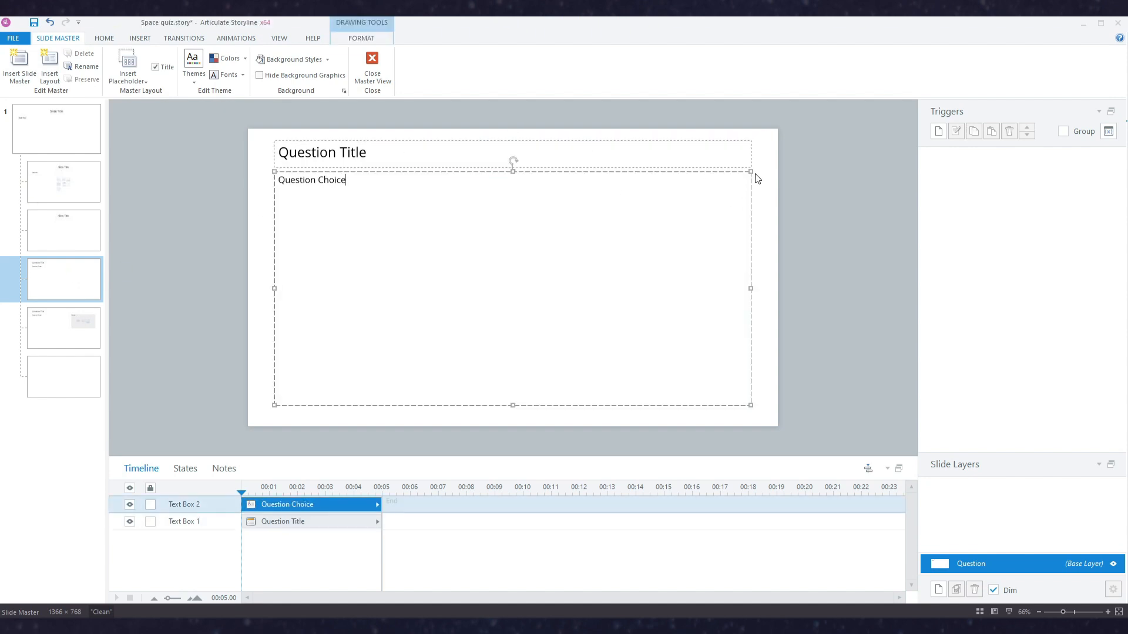
{"action": "left_click_drag", "start_coordinate": [743, 179], "coordinate": [517, 225]}
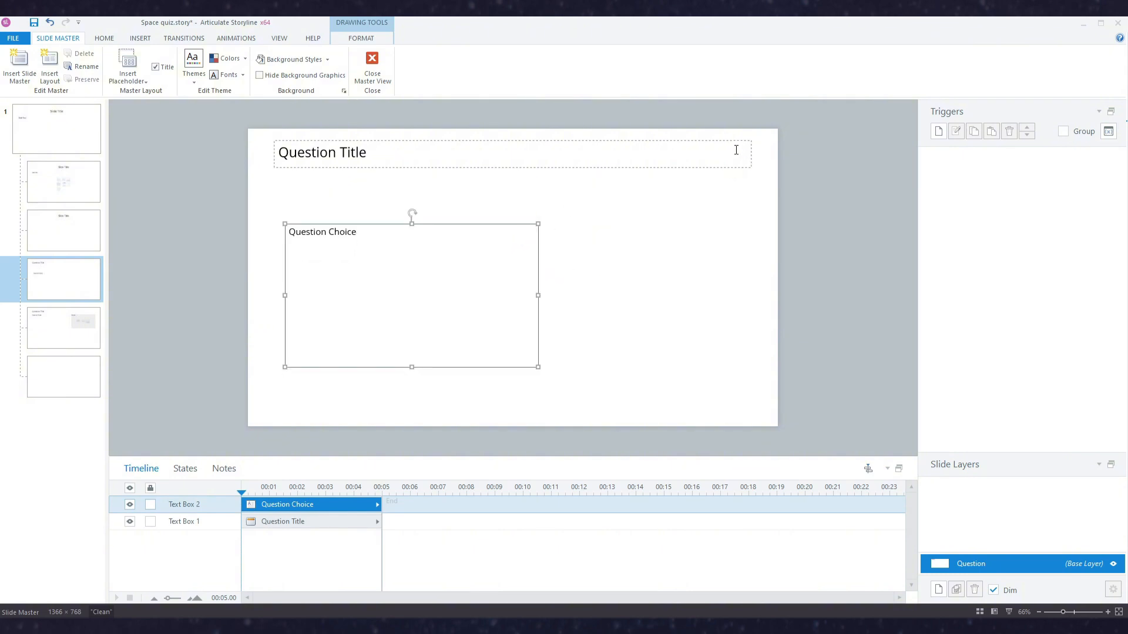
{"action": "left_click_drag", "start_coordinate": [739, 144], "coordinate": [536, 212]}
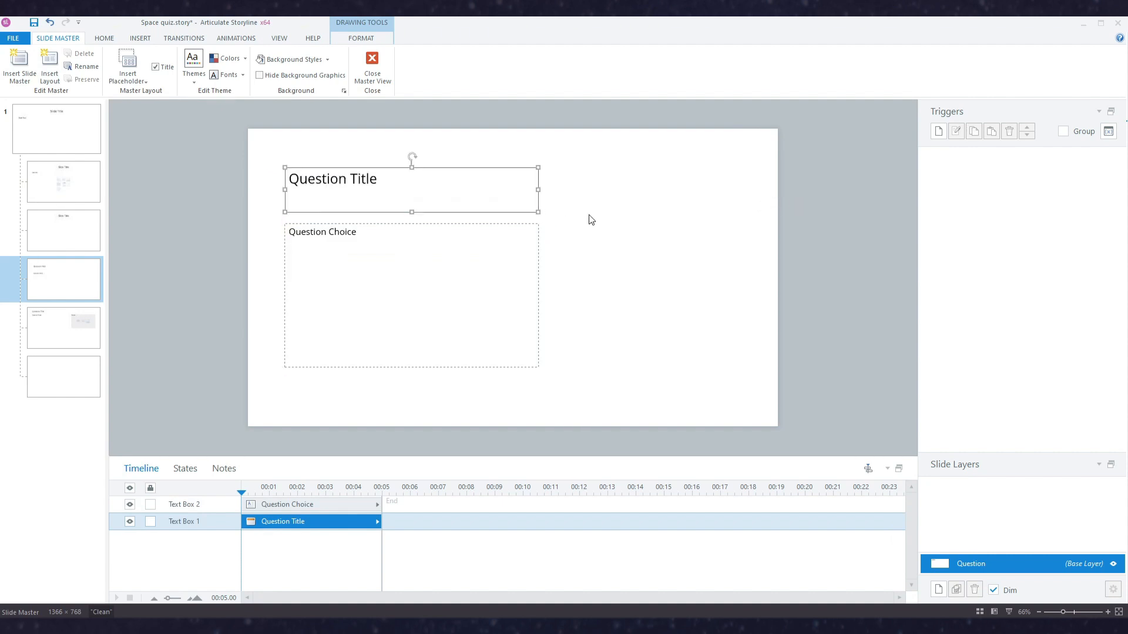
{"action": "left_click", "coordinate": [615, 221]}
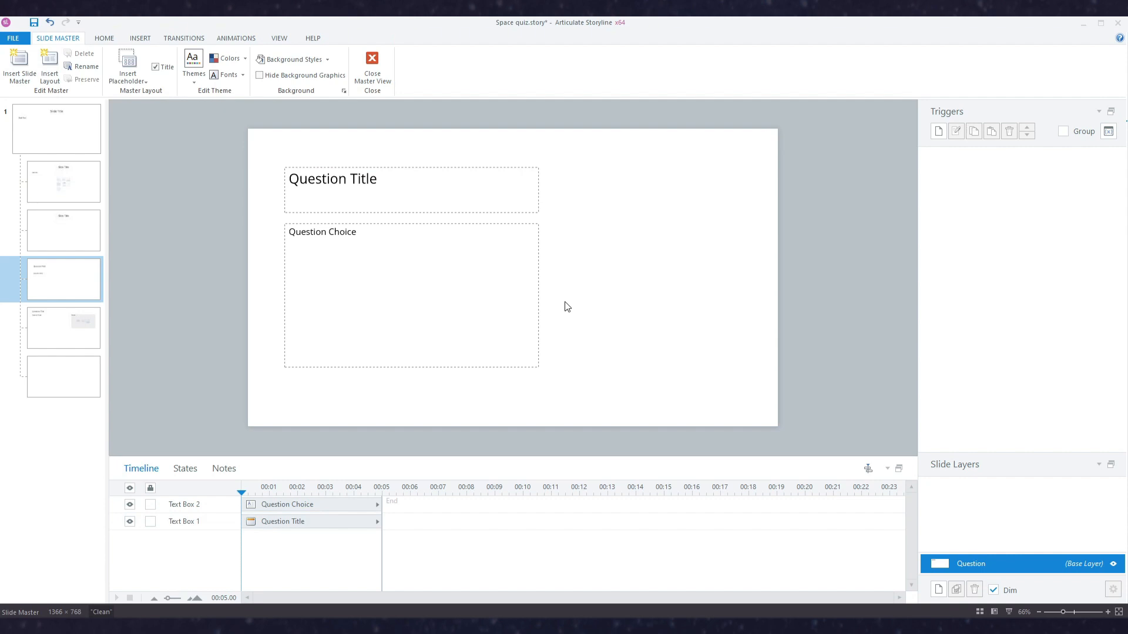
Format the question layout's background with a solid fill in hex colour 1A172F.
{"action": "left_click", "coordinate": [385, 172]}
{"action": "right_click", "coordinate": [606, 219]}
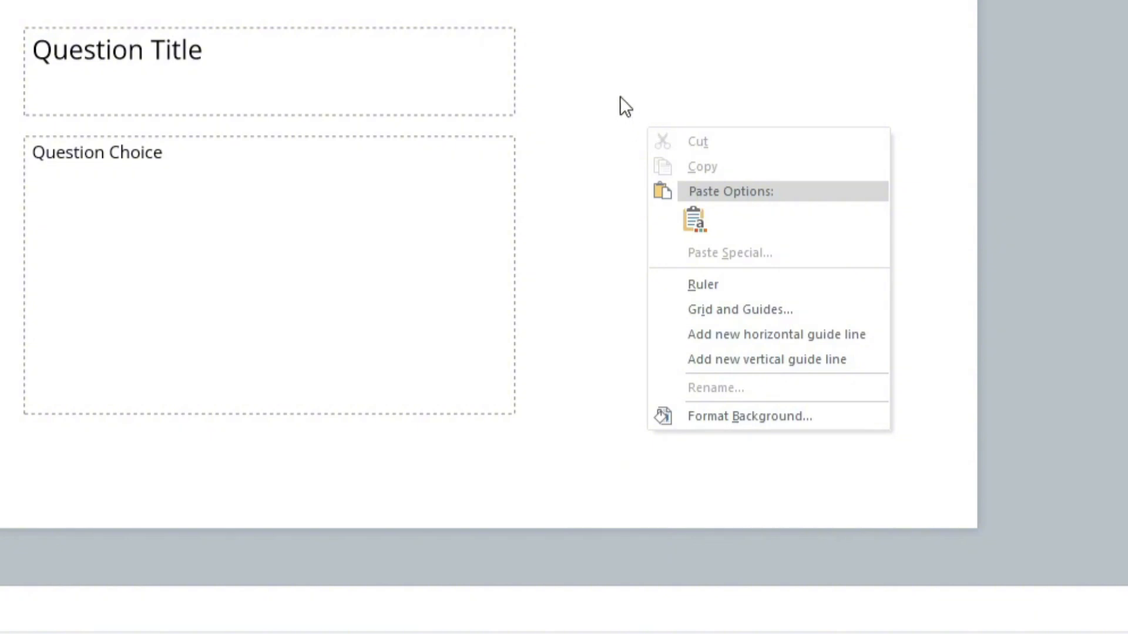
{"action": "left_click", "coordinate": [773, 416]}
{"action": "left_click", "coordinate": [601, 286]}
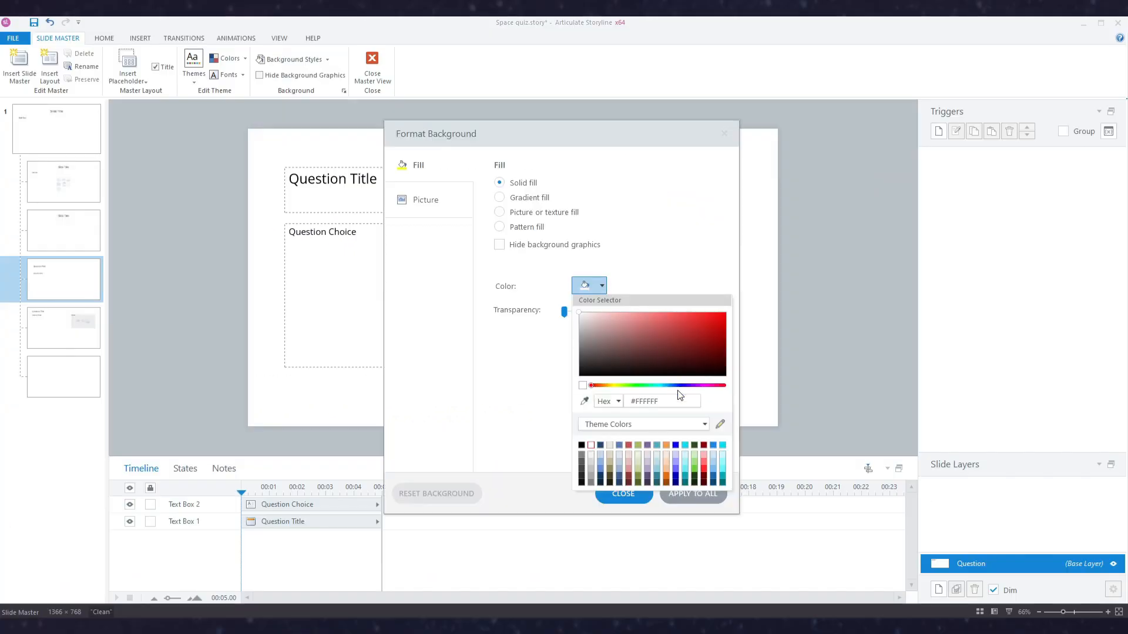
{"action": "left_click", "coordinate": [682, 401]}
{"action": "key", "text": "ctrl+v"}
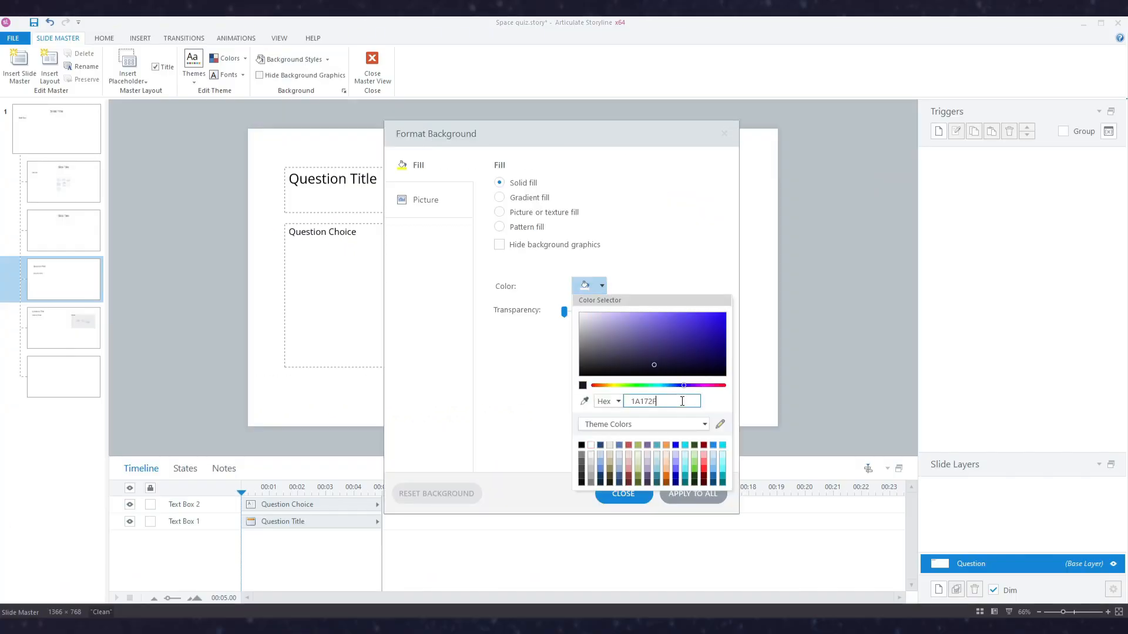
{"action": "left_click", "coordinate": [514, 441]}
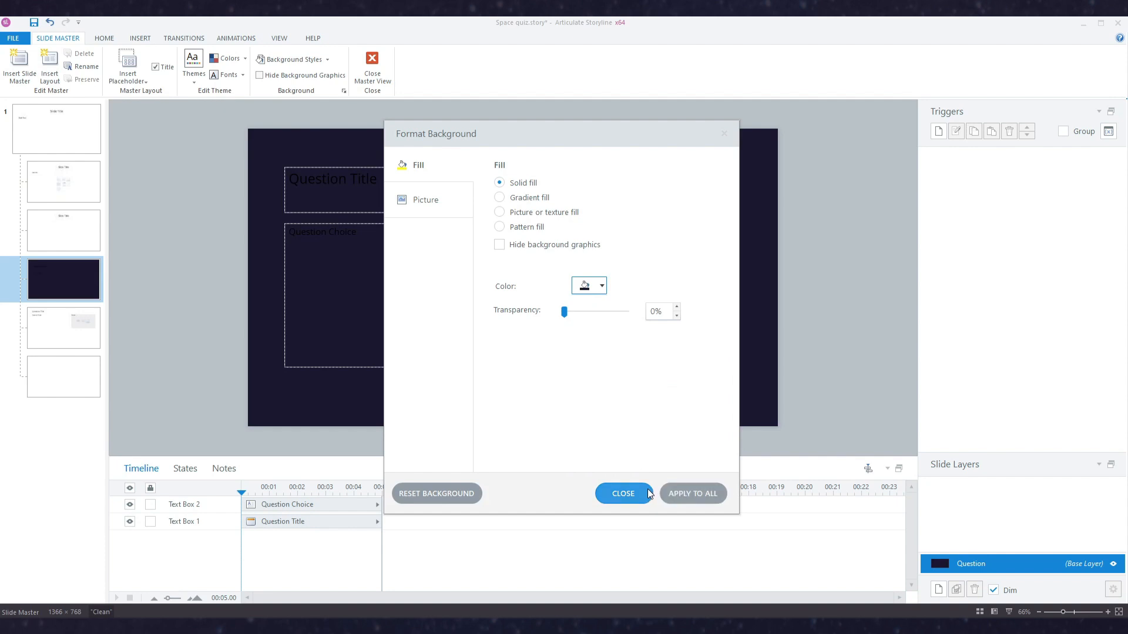
{"action": "left_click", "coordinate": [623, 493]}
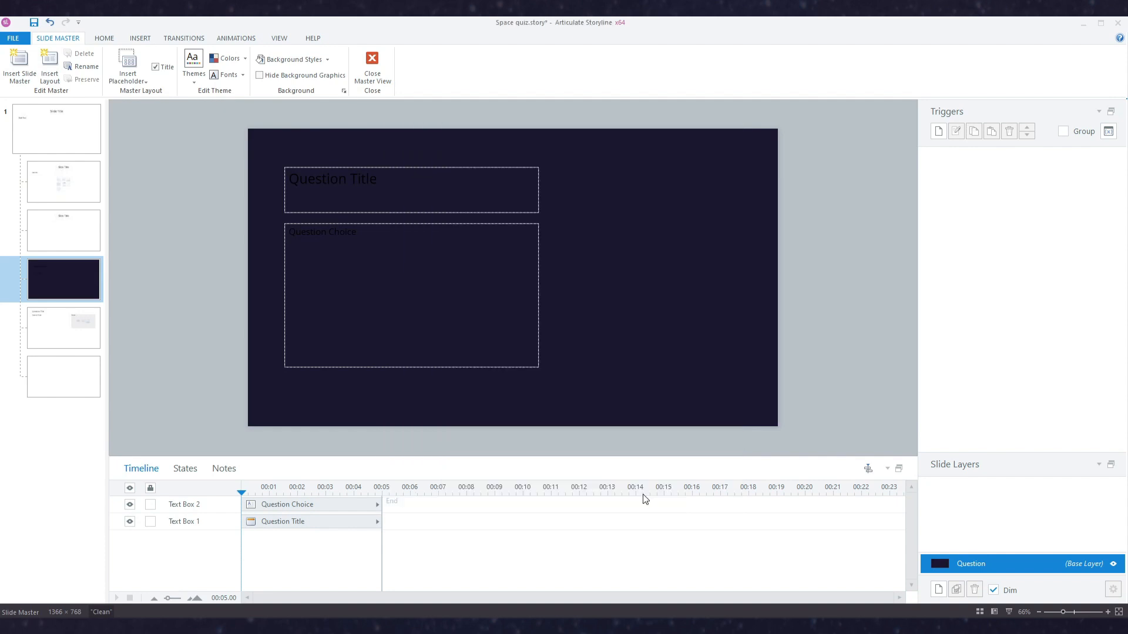
Set the text colour of the Question Title placeholder to white.
{"action": "left_click", "coordinate": [469, 167]}
{"action": "left_click", "coordinate": [104, 38]}
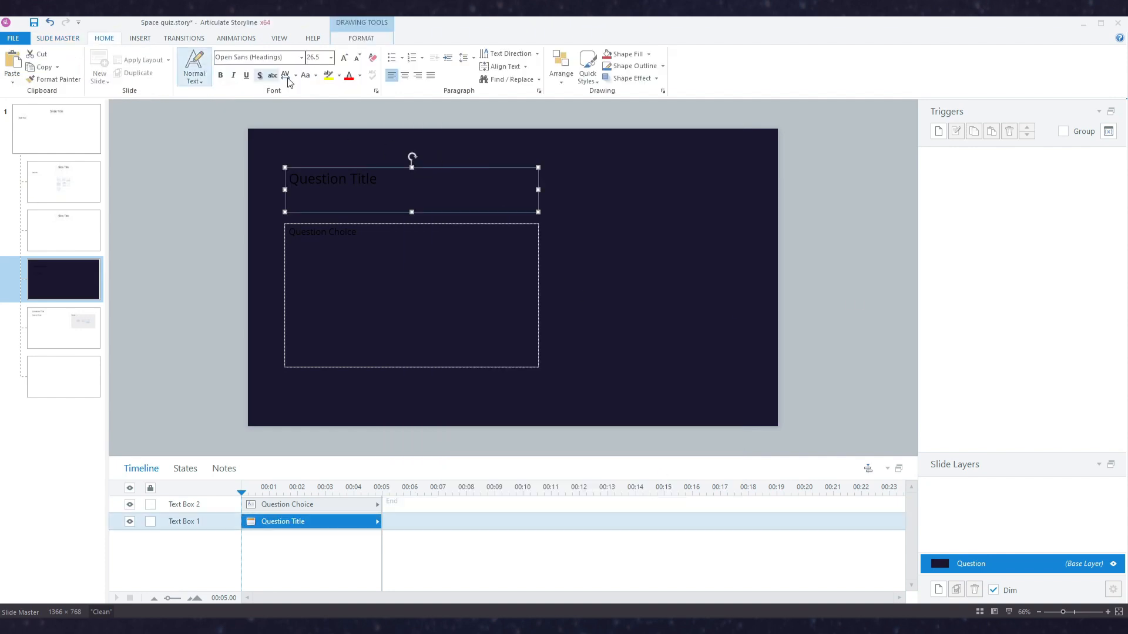
{"action": "left_click", "coordinate": [359, 75]}
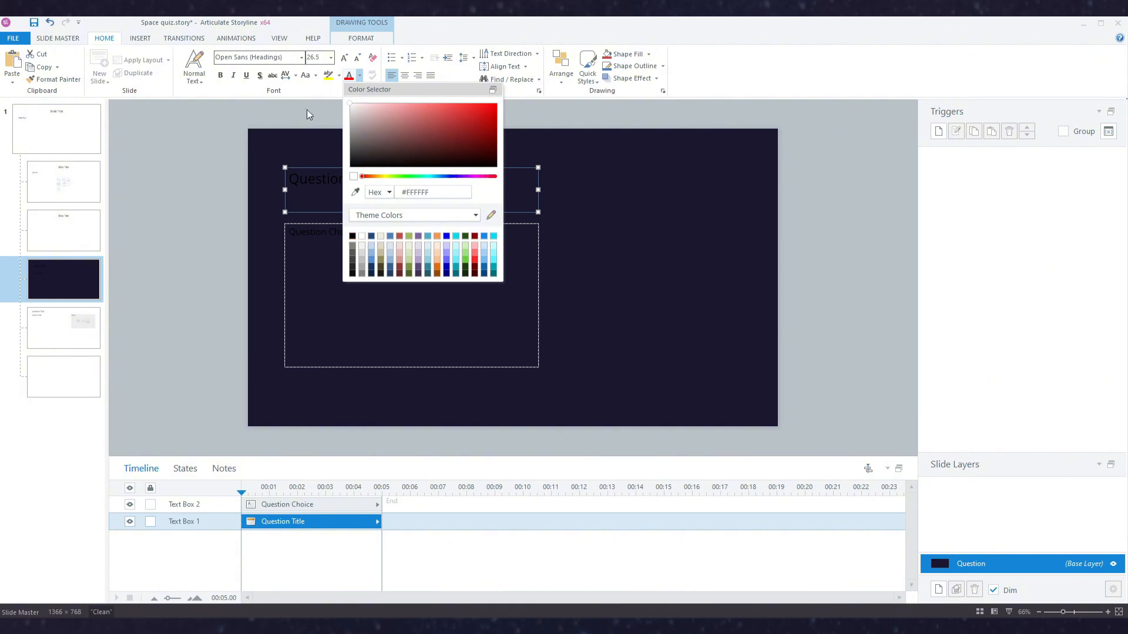
{"action": "left_click", "coordinate": [225, 142]}
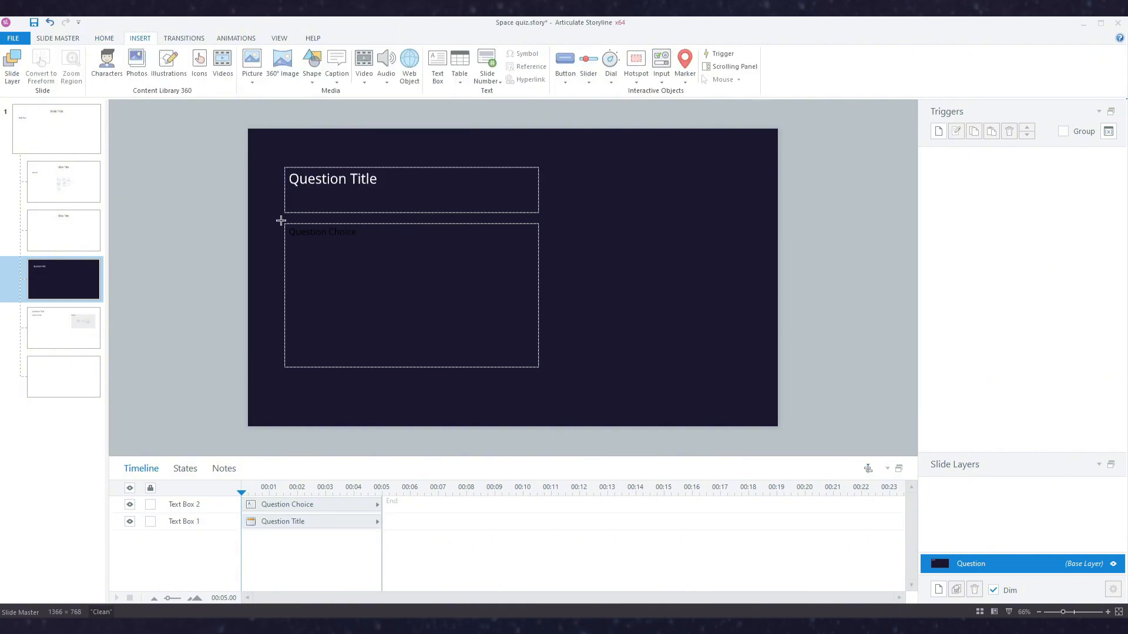
Draw a rectangle about 688 by 415 px over the Question Choice placeholder and send it to the back.
{"action": "mouse_move", "coordinate": [281, 220]}
{"action": "left_mouse_down"}
{"action": "mouse_move", "coordinate": [553, 342]}
{"action": "mouse_move", "coordinate": [548, 383]}
{"action": "left_mouse_up"}
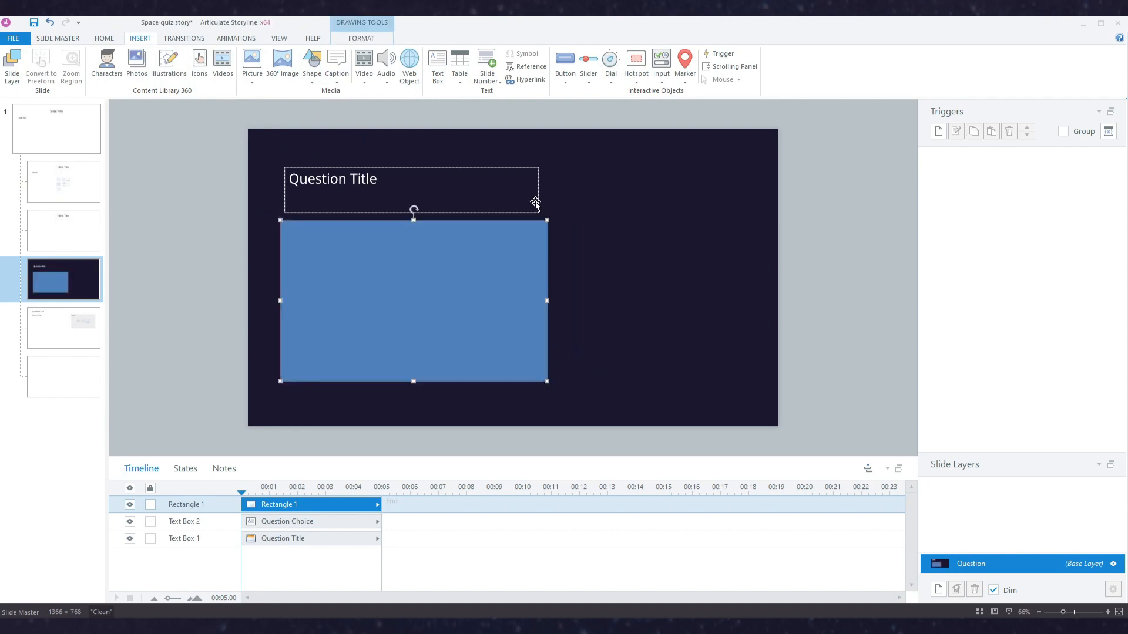
{"action": "key", "text": "ctrl+shift+bracketleft"}
Format the Question Title text box with Bottom vertical alignment and the "Shrink text on overflow" autofit option.
{"action": "left_click", "coordinate": [444, 170]}
{"action": "right_click", "coordinate": [444, 168]}
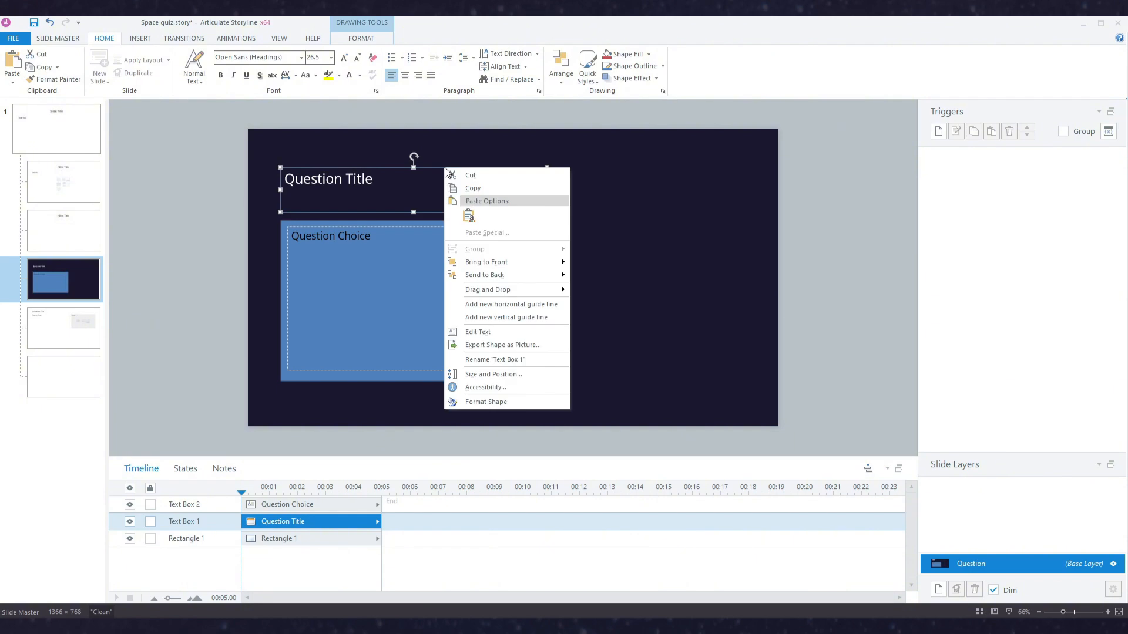
{"action": "left_click", "coordinate": [546, 403]}
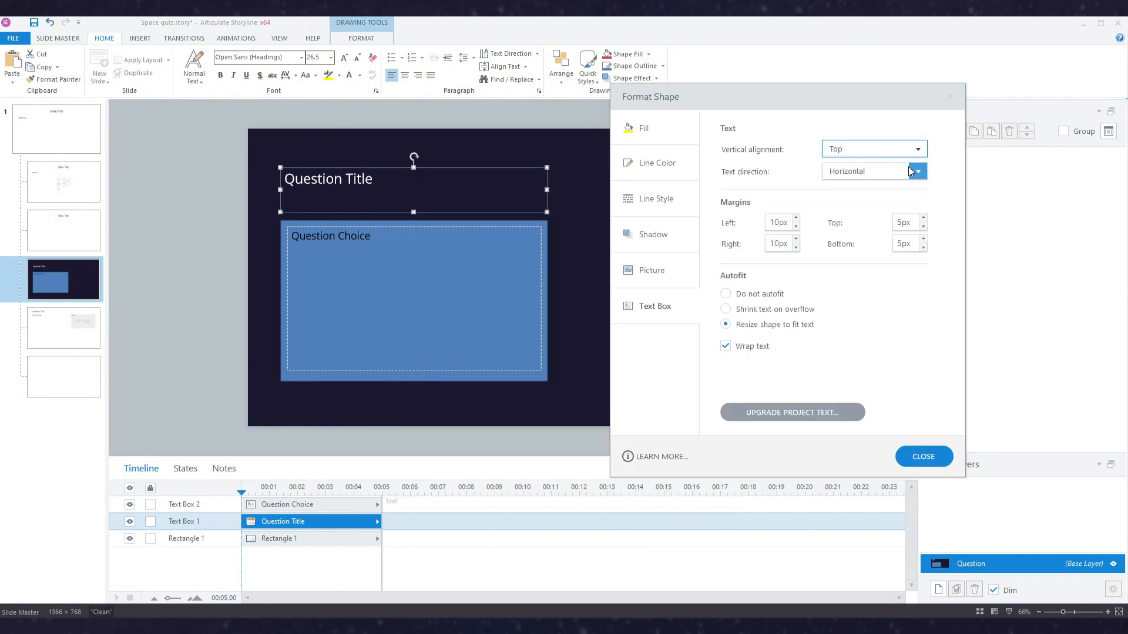
{"action": "left_click", "coordinate": [912, 151]}
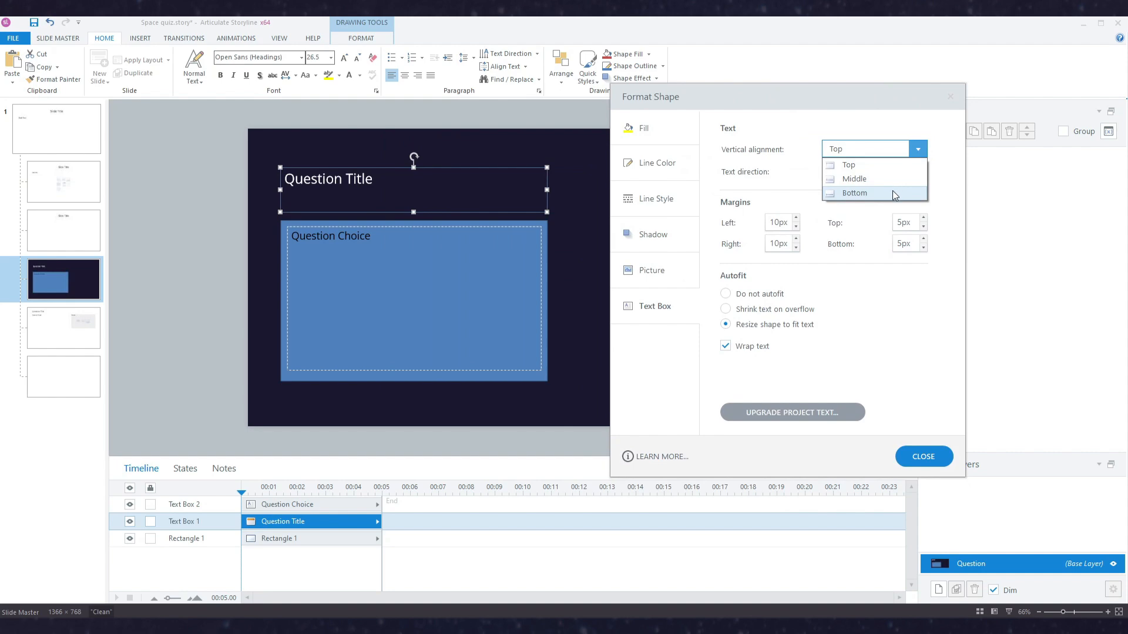
{"action": "left_click", "coordinate": [891, 193]}
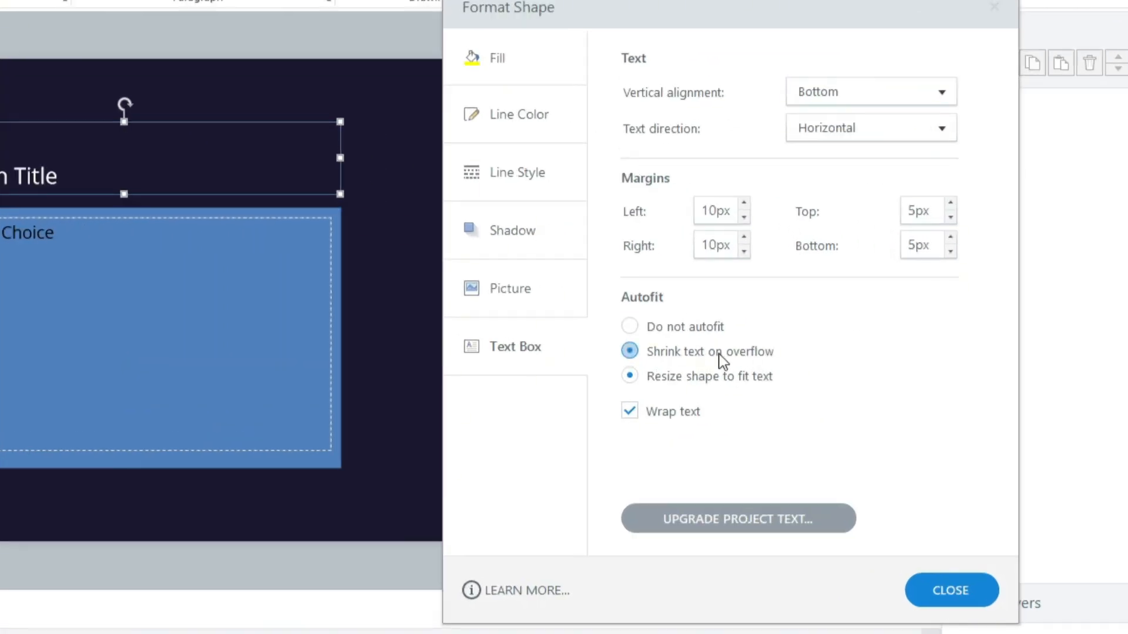
{"action": "left_click", "coordinate": [719, 354]}
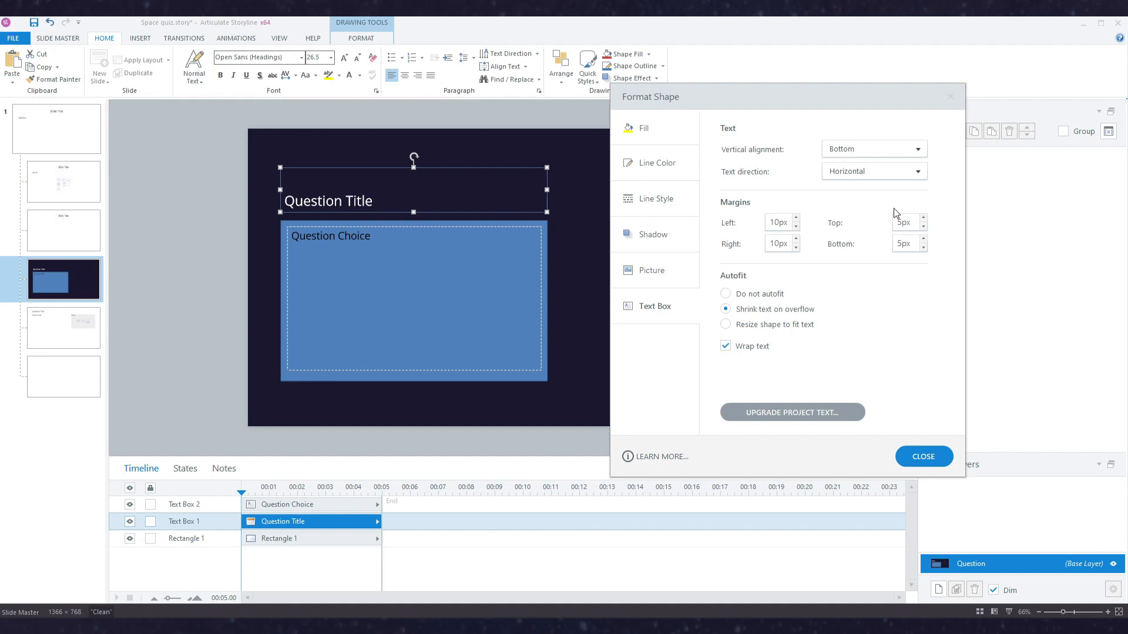
{"action": "left_click", "coordinate": [914, 452]}
{"action": "left_click", "coordinate": [691, 263]}
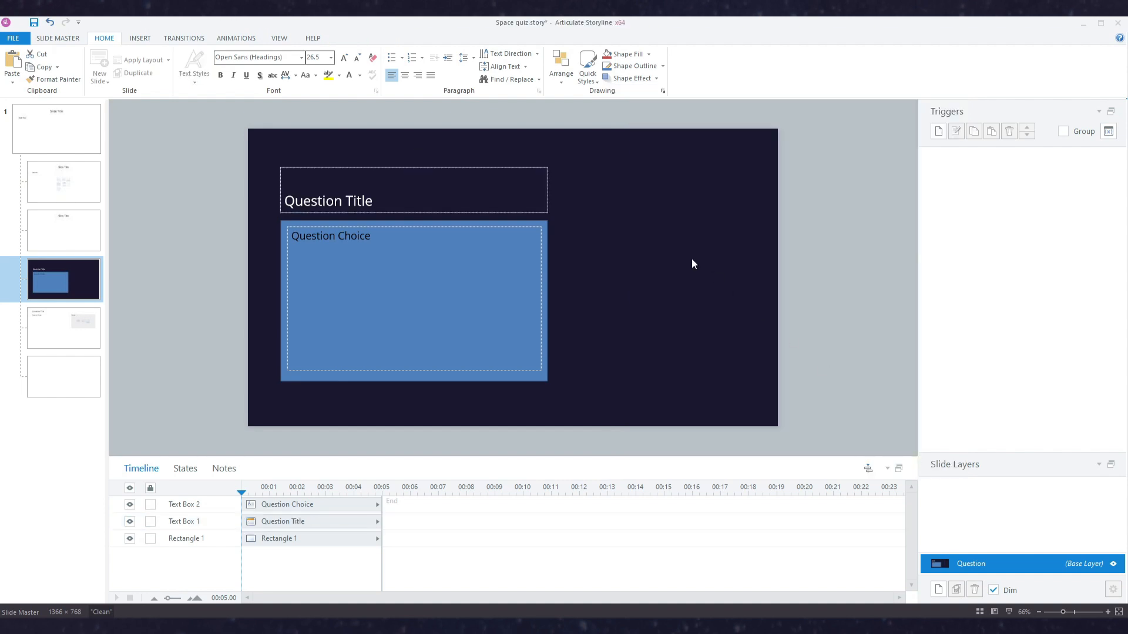
Close the master view and check how the two question slides look on the updated layout.
{"action": "left_click", "coordinate": [382, 86]}
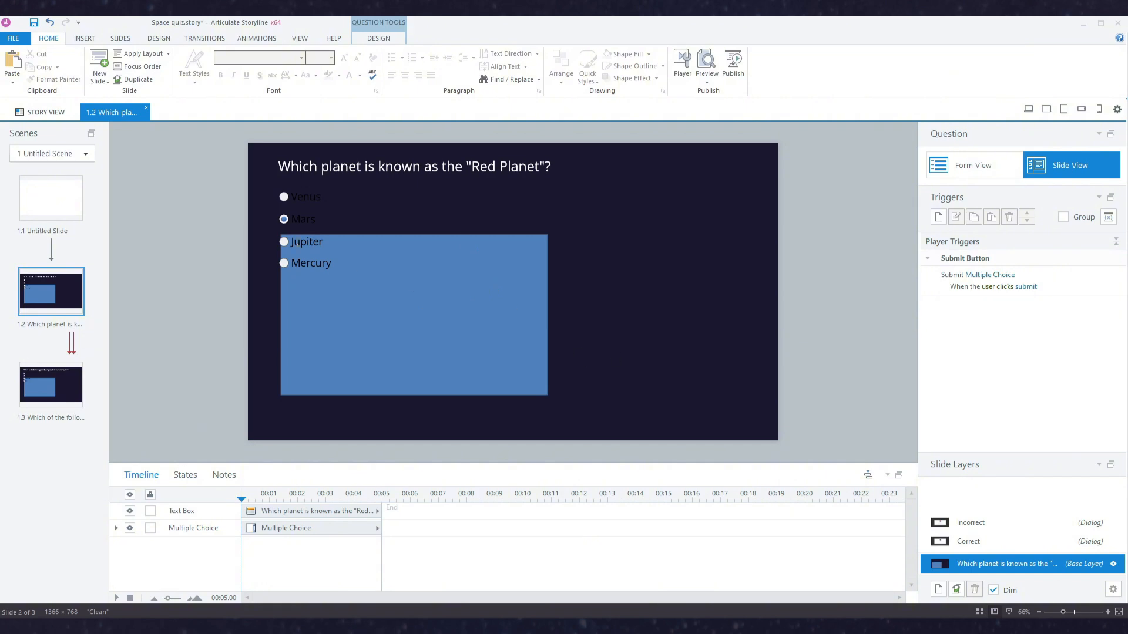
{"action": "left_click", "coordinate": [413, 329]}
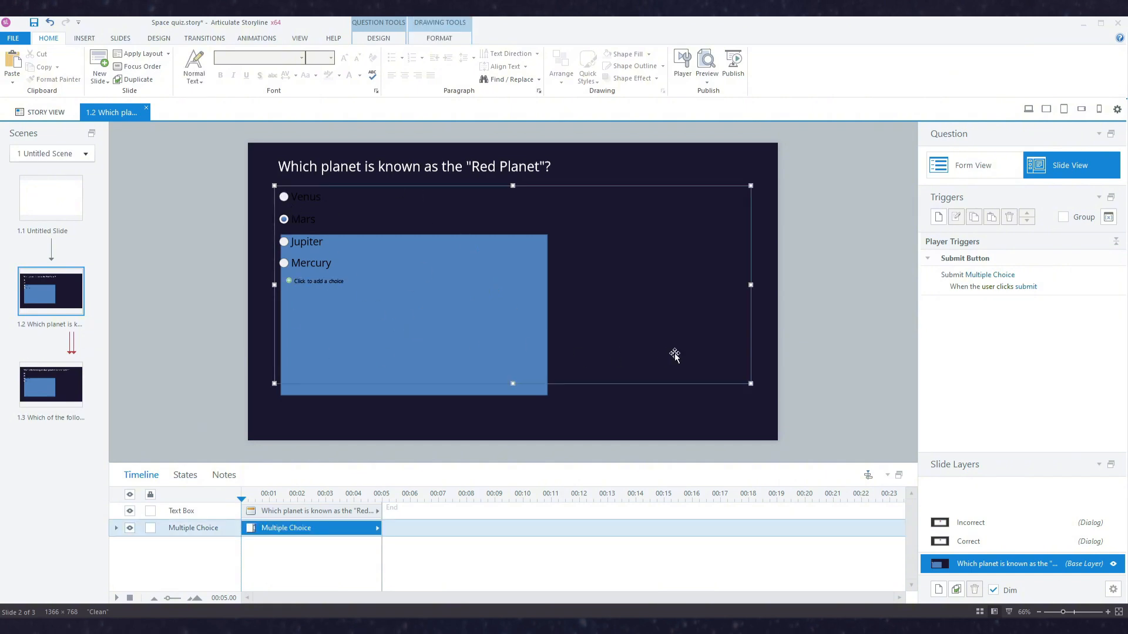
{"action": "left_click", "coordinate": [615, 415]}
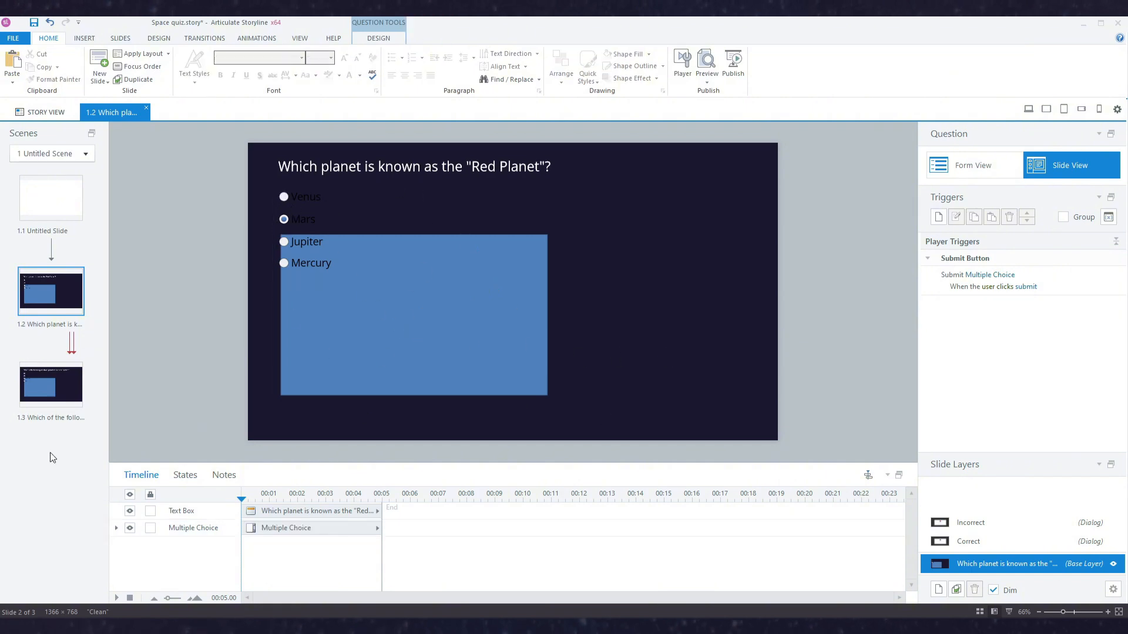
{"action": "left_click", "coordinate": [51, 385]}
{"action": "left_click", "coordinate": [63, 292], "text": "ctrl"}
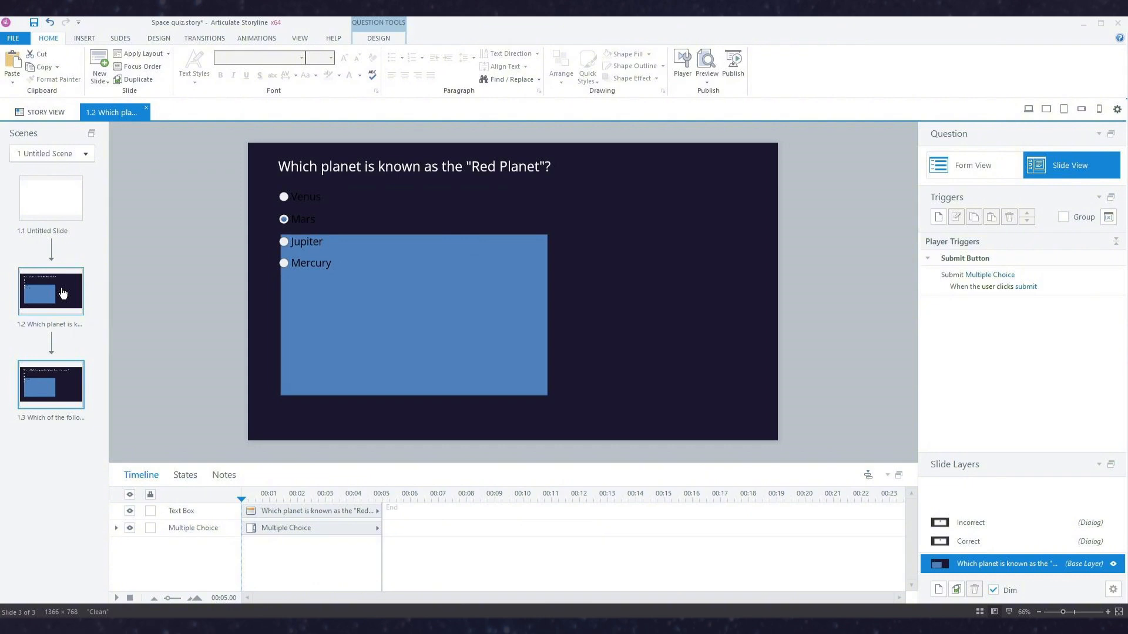
Import the "Red Planet" and dwarf planets questions again from Space quiz.txt into a new scene named Space quiz.
{"action": "left_click", "coordinate": [43, 112]}
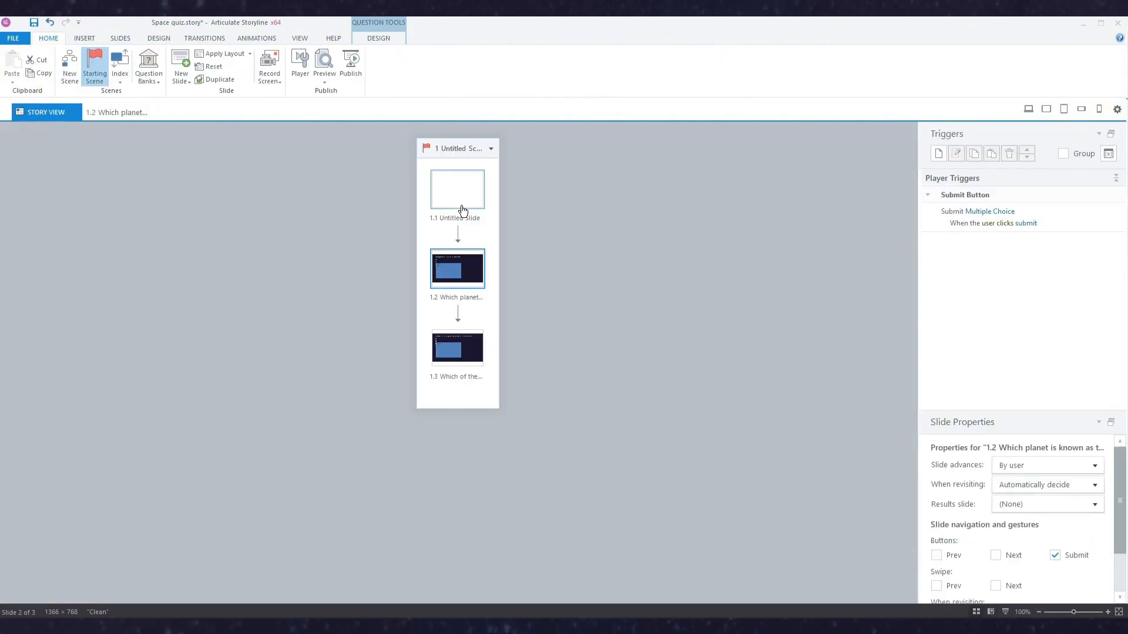
{"action": "left_click", "coordinate": [13, 37]}
{"action": "mouse_move", "coordinate": [33, 108]}
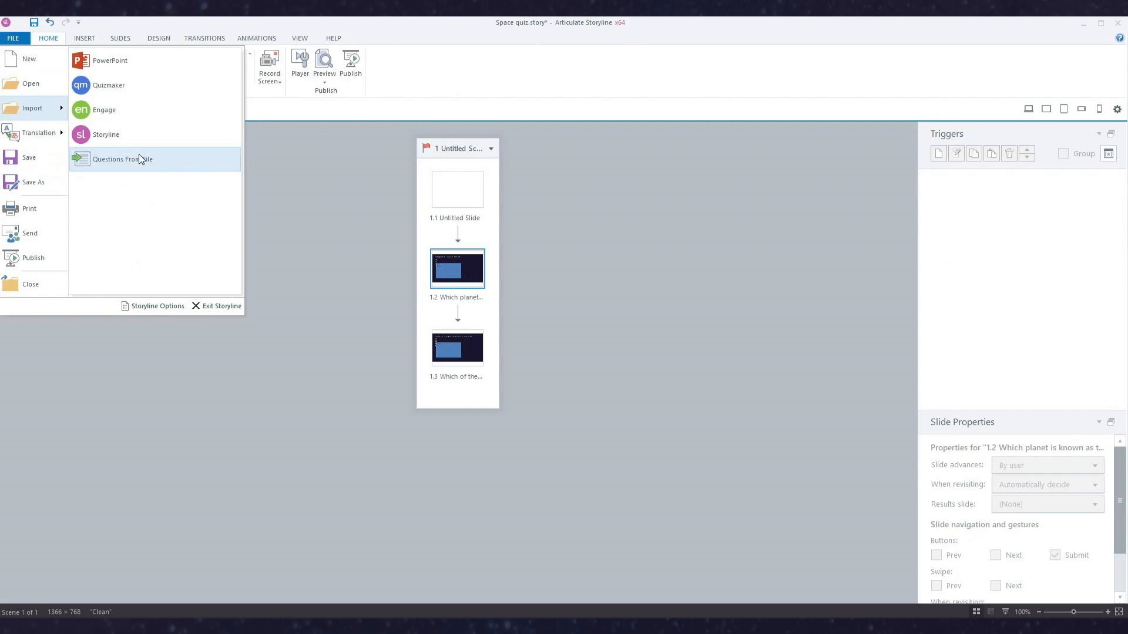
{"action": "left_click", "coordinate": [138, 158]}
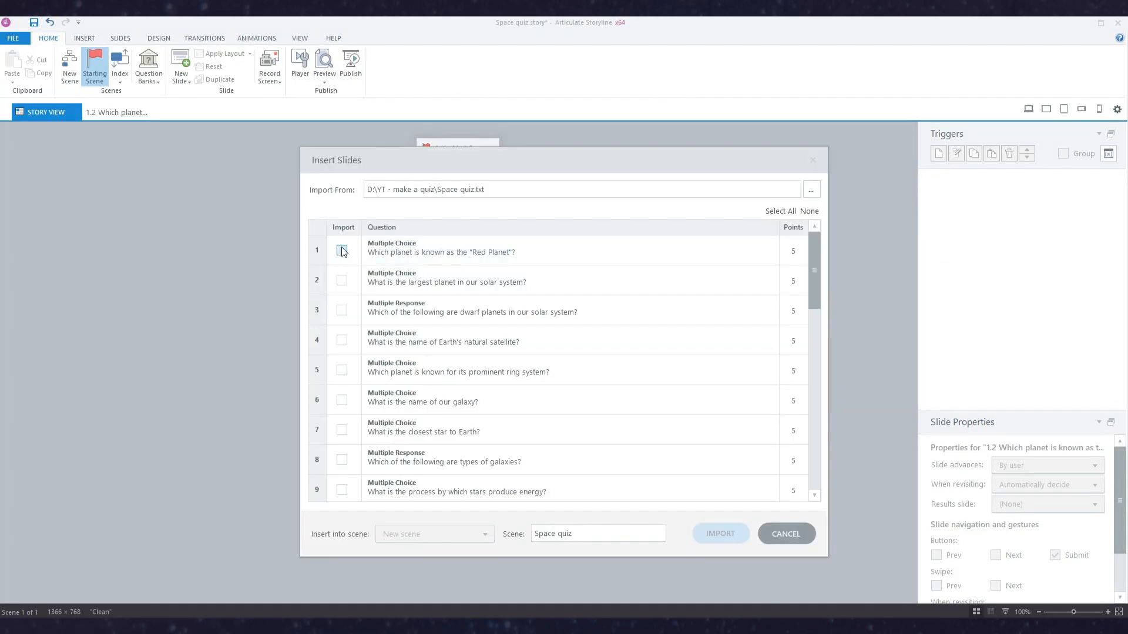
{"action": "left_click", "coordinate": [342, 250]}
{"action": "left_click", "coordinate": [341, 311]}
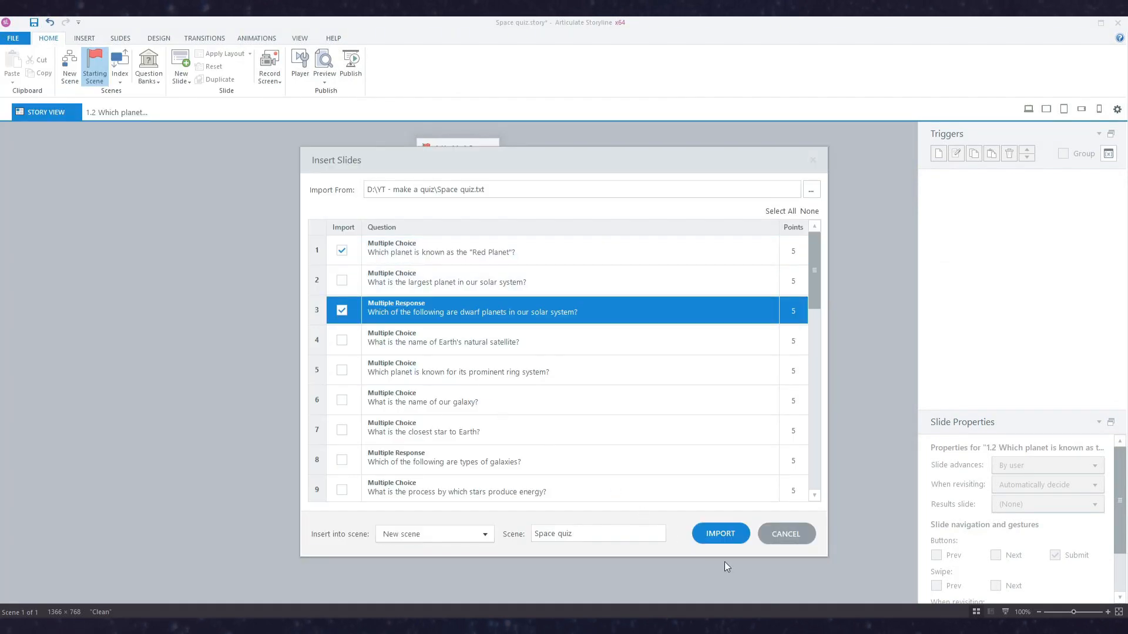
{"action": "left_click", "coordinate": [735, 538]}
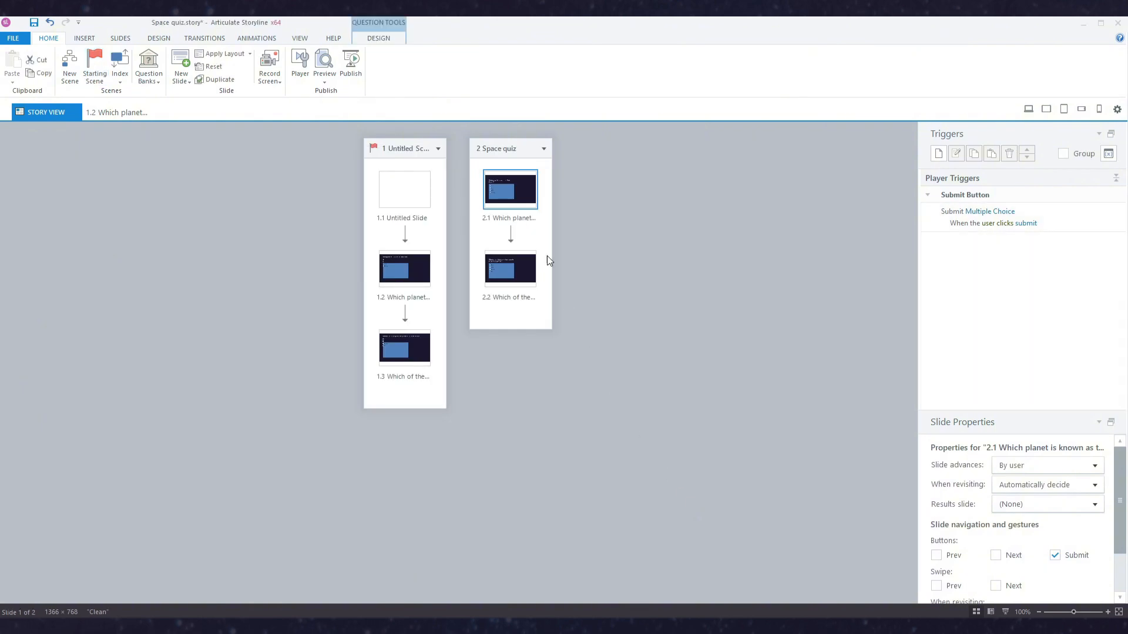
Open the newly imported "Red Planet" slide and fill the question layout's rectangle with white in the slide master.
{"action": "double_click", "coordinate": [504, 198]}
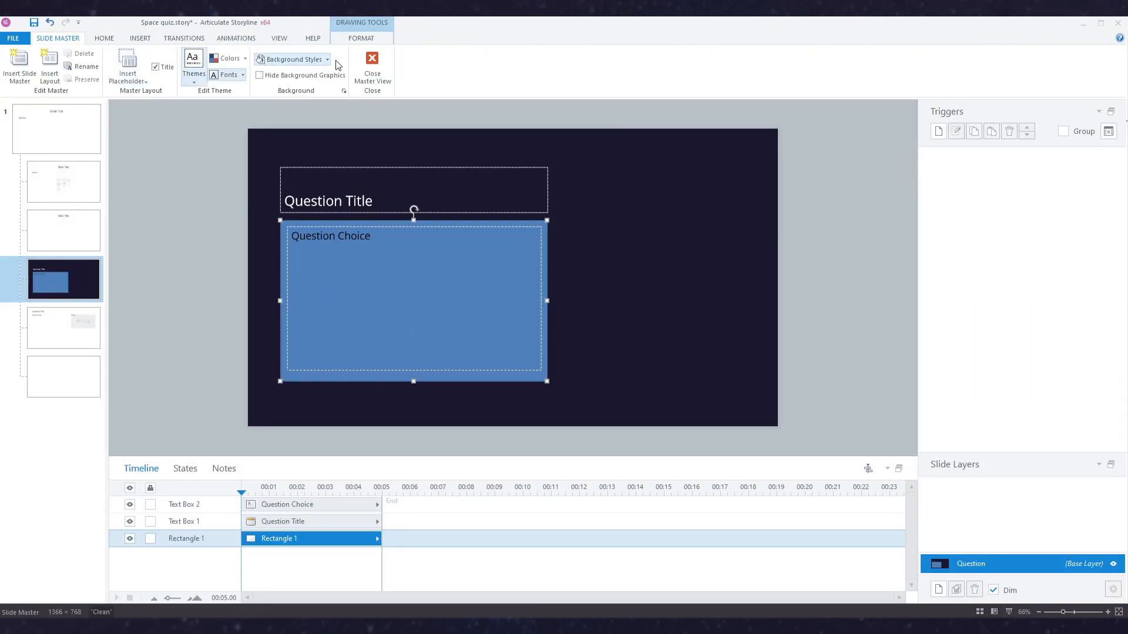
{"action": "left_click", "coordinate": [361, 38]}
{"action": "left_click", "coordinate": [513, 54]}
{"action": "left_click", "coordinate": [483, 222]}
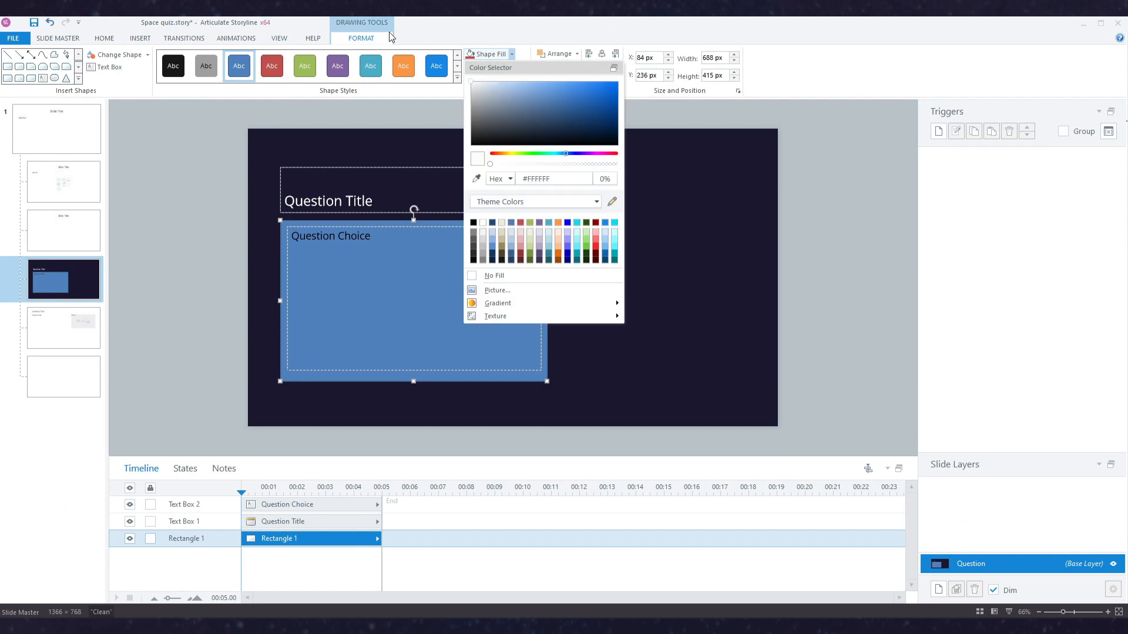
Change the white rectangle to a rounded rectangle and reduce its corner radius to slightly rounded corners.
{"action": "left_click", "coordinate": [123, 58]}
{"action": "left_click", "coordinate": [103, 78]}
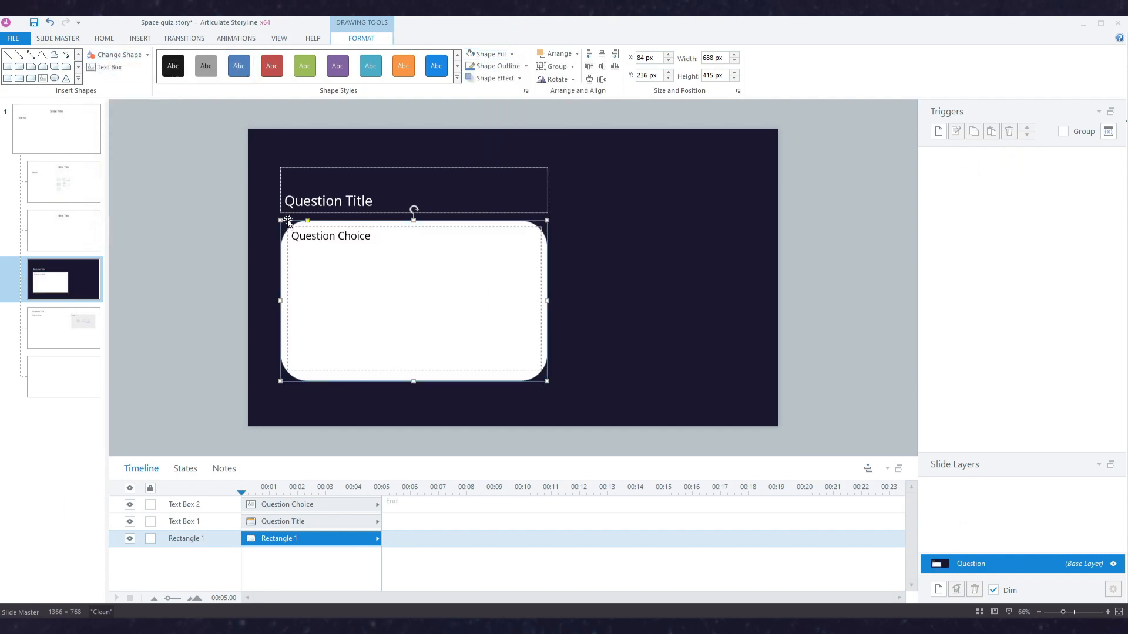
{"action": "left_click_drag", "start_coordinate": [292, 224], "coordinate": [288, 225]}
{"action": "left_click", "coordinate": [205, 237]}
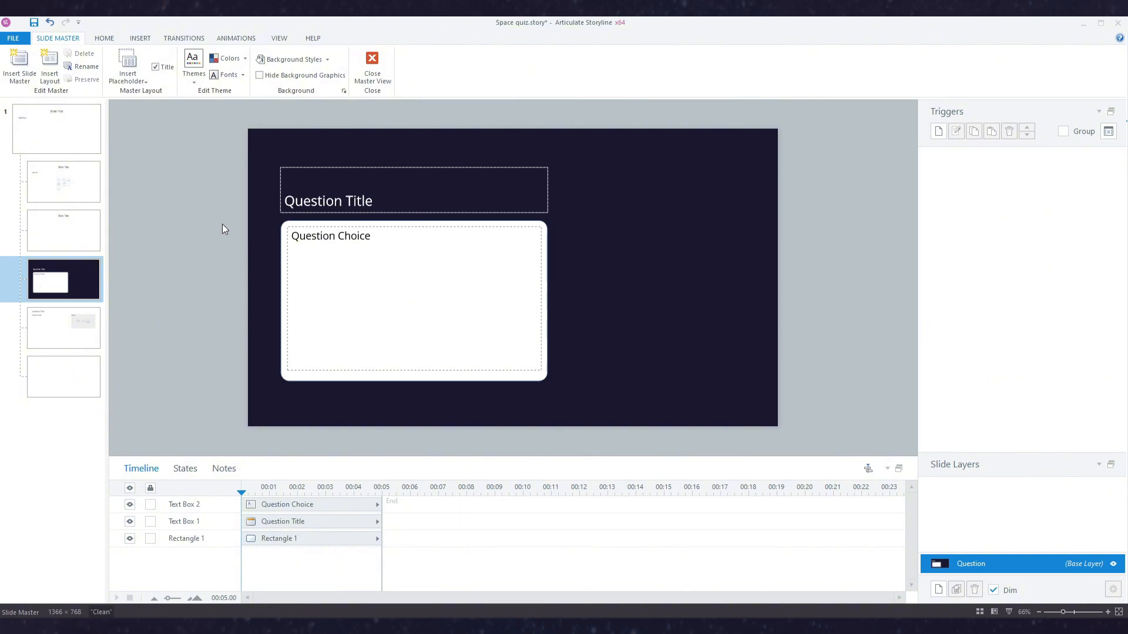
Set the rounded rectangle to No Outline and close the master view.
{"action": "left_click", "coordinate": [283, 258]}
{"action": "left_click", "coordinate": [525, 66]}
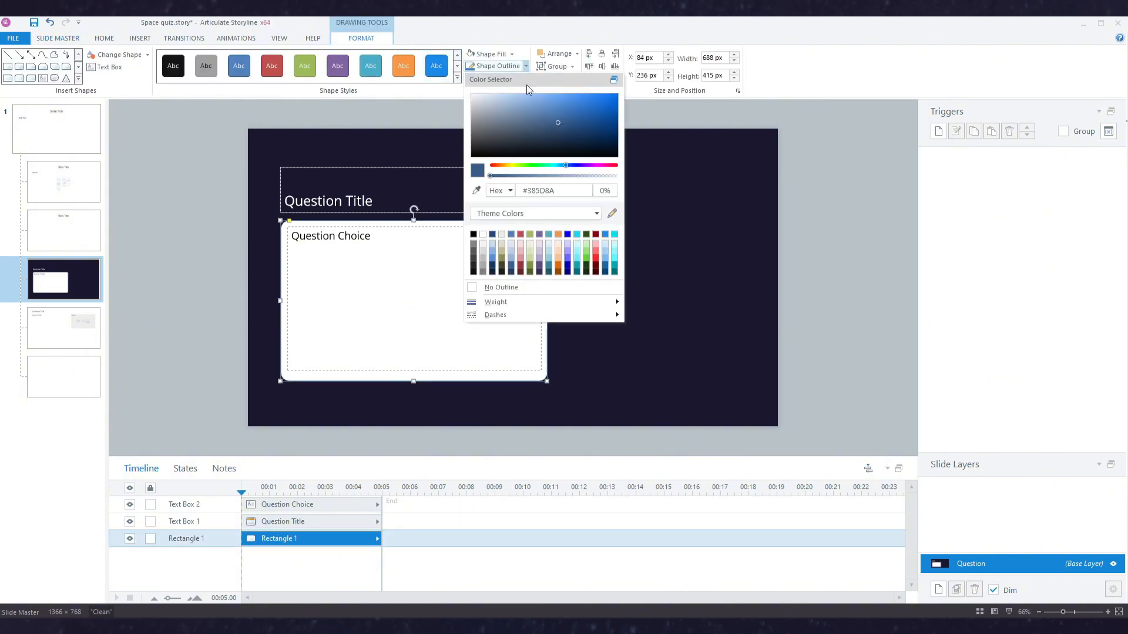
{"action": "left_click", "coordinate": [533, 288]}
{"action": "left_click", "coordinate": [779, 263]}
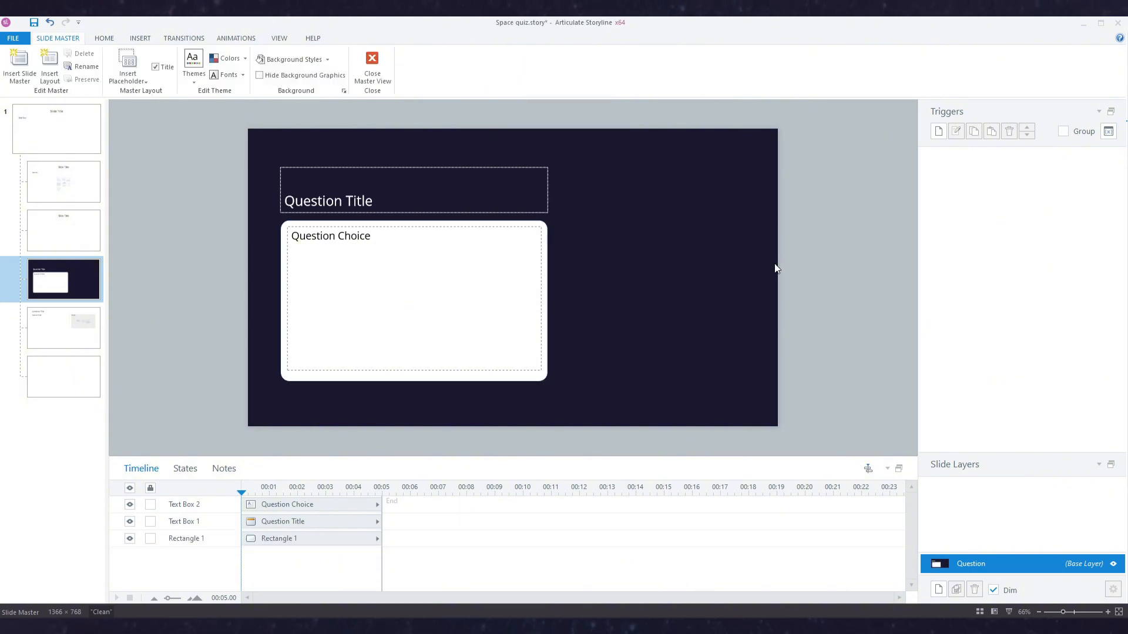
{"action": "left_click", "coordinate": [382, 59]}
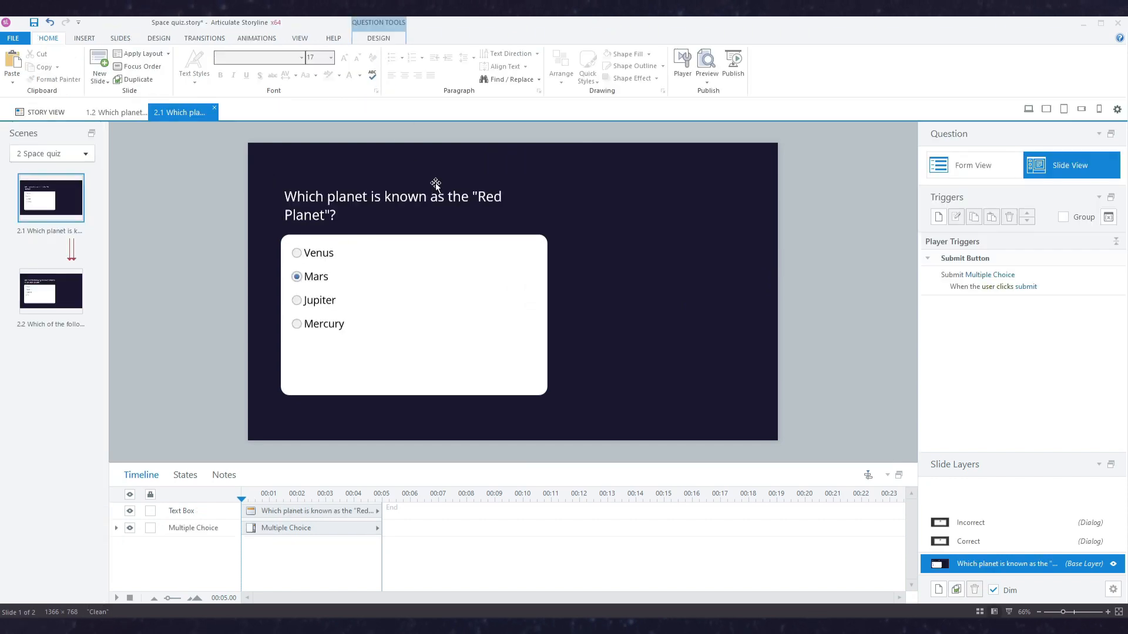
Try increasing the text indent of the Venus choice, and decrease it again.
{"action": "left_click", "coordinate": [358, 246]}
{"action": "left_click", "coordinate": [357, 249]}
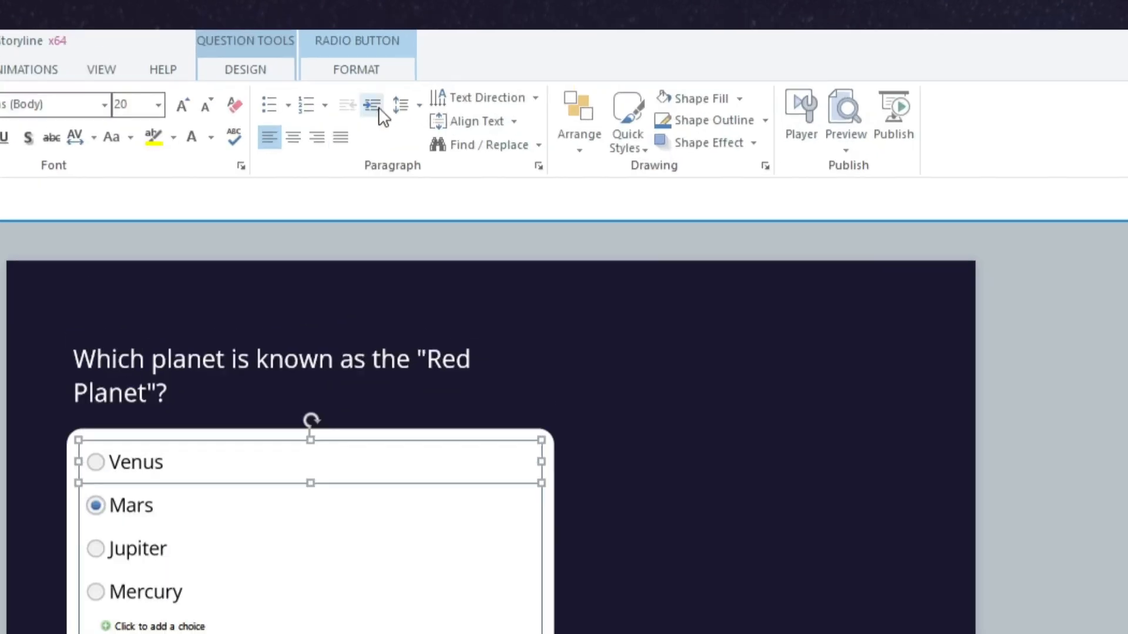
{"action": "left_click", "coordinate": [375, 112]}
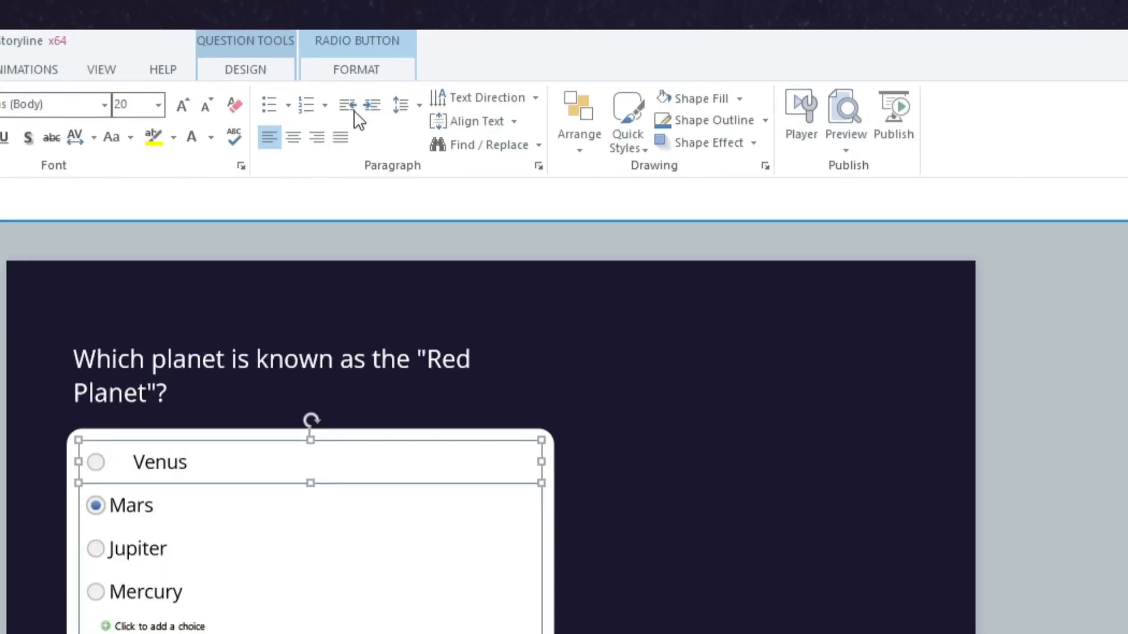
{"action": "left_click", "coordinate": [353, 113]}
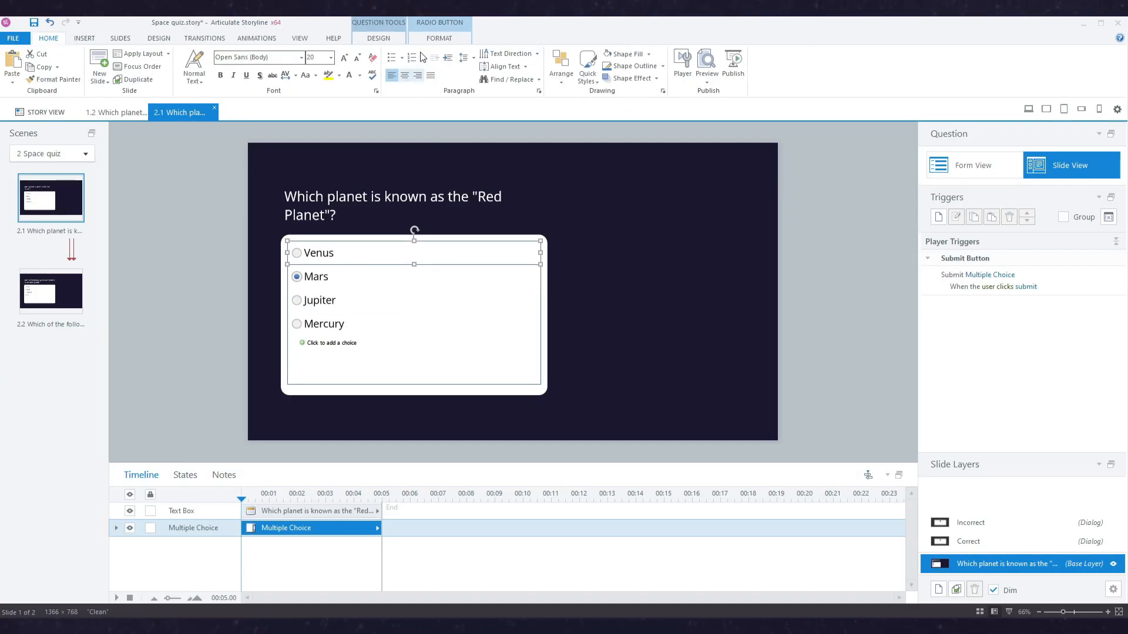
{"action": "left_click", "coordinate": [426, 42]}
{"action": "left_click", "coordinate": [302, 78]}
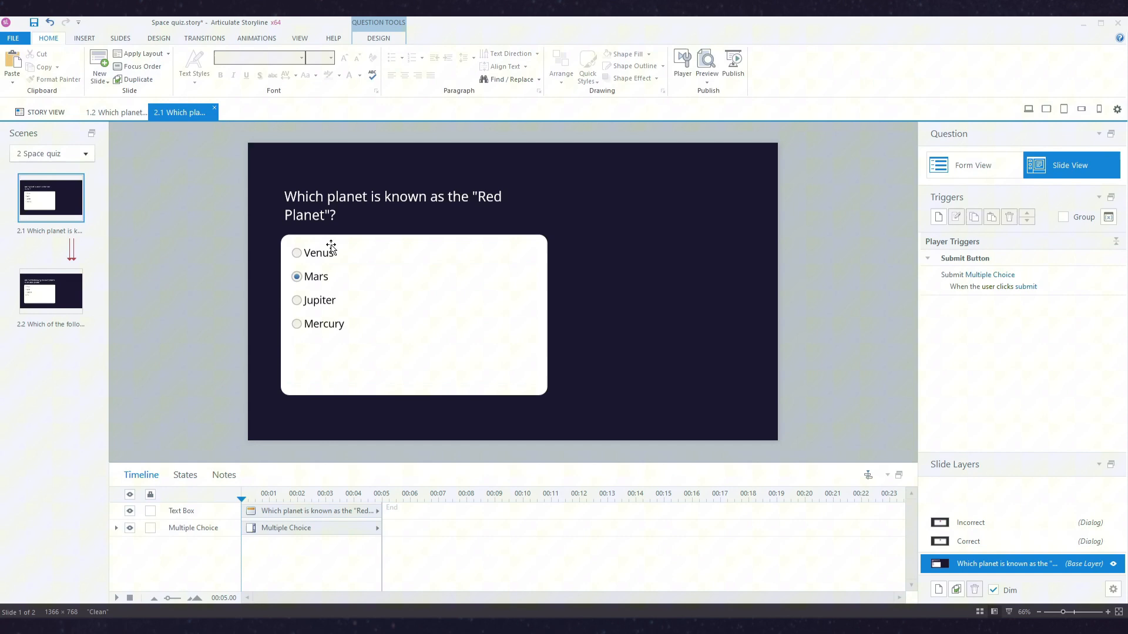
{"action": "left_click", "coordinate": [332, 246]}
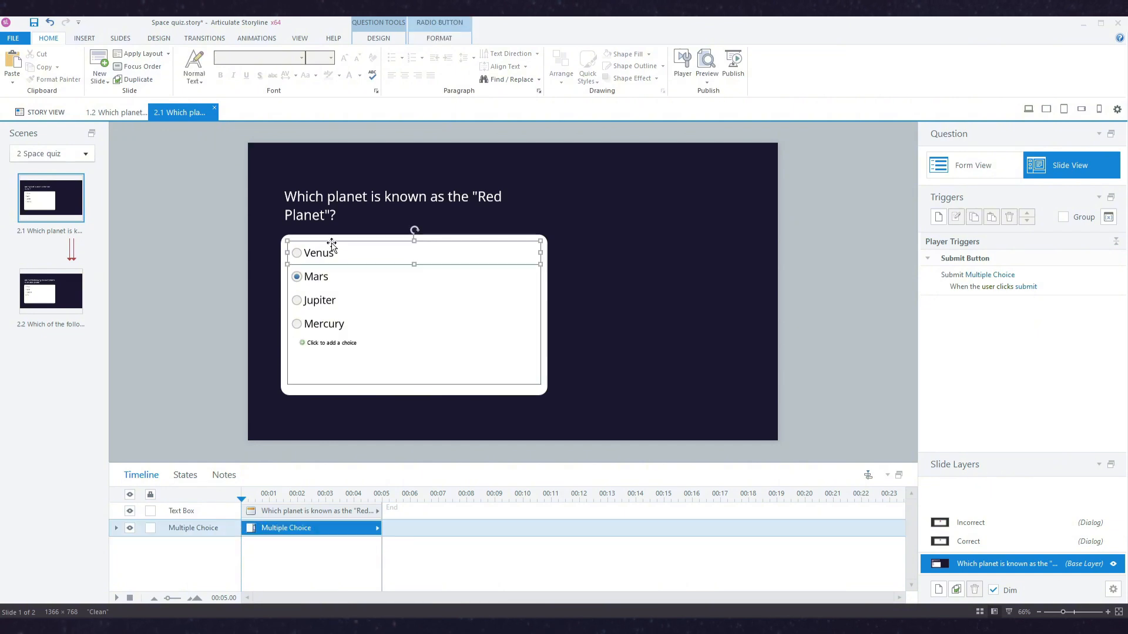
{"action": "left_click", "coordinate": [211, 233]}
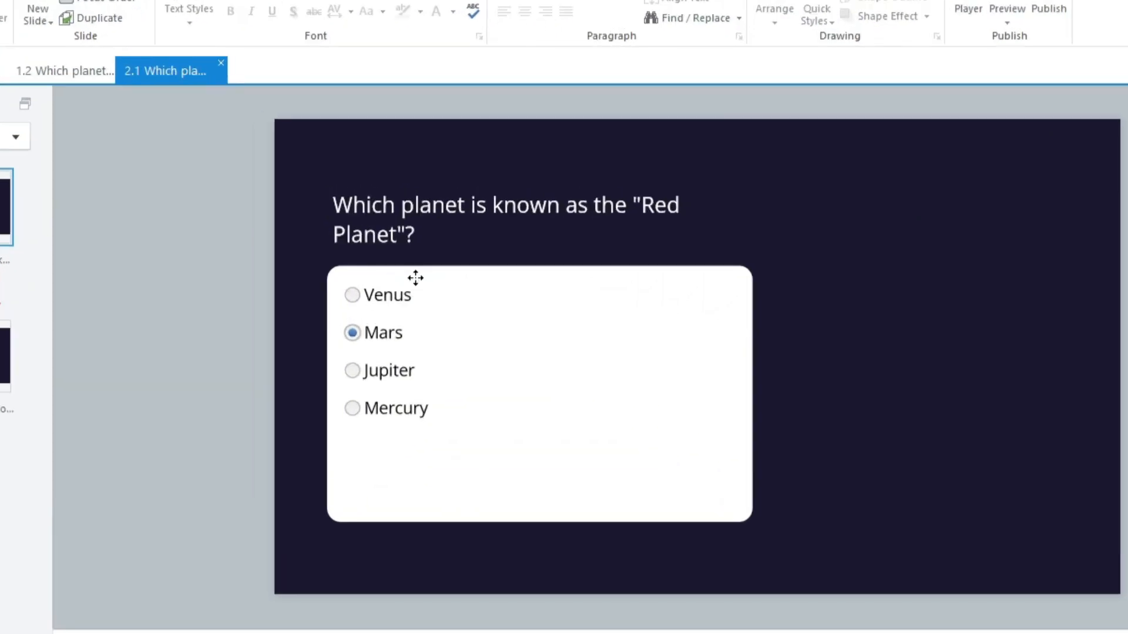
Create a custom text style named "Answers" from the Venus choice, published as Normal Text (<p>).
{"action": "left_click", "coordinate": [334, 247]}
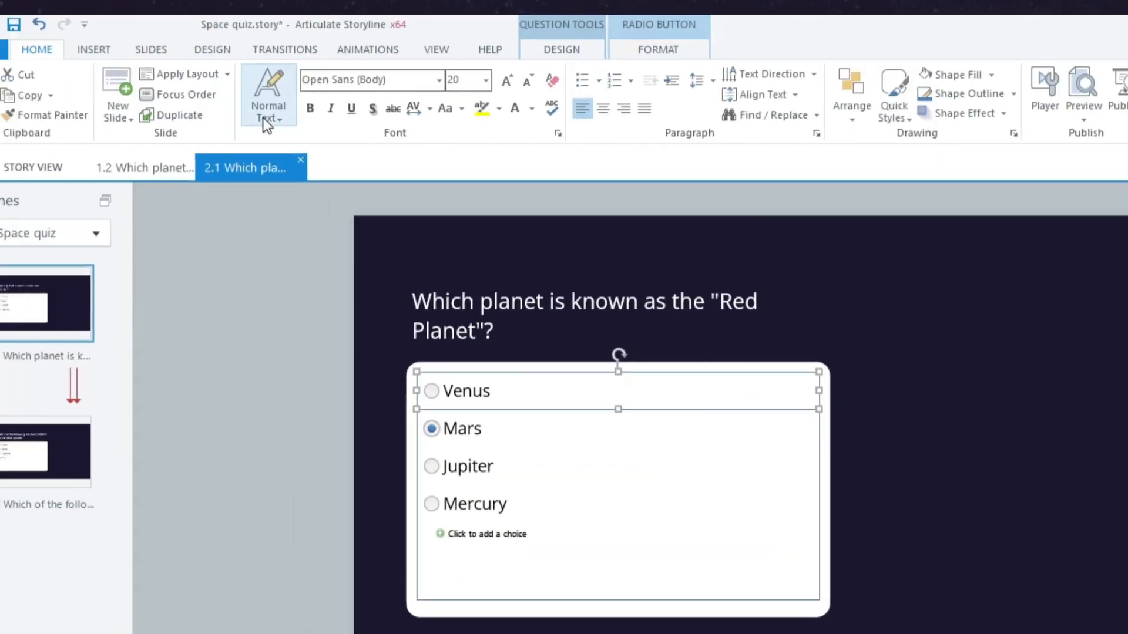
{"action": "left_click", "coordinate": [262, 117]}
{"action": "left_click", "coordinate": [392, 474]}
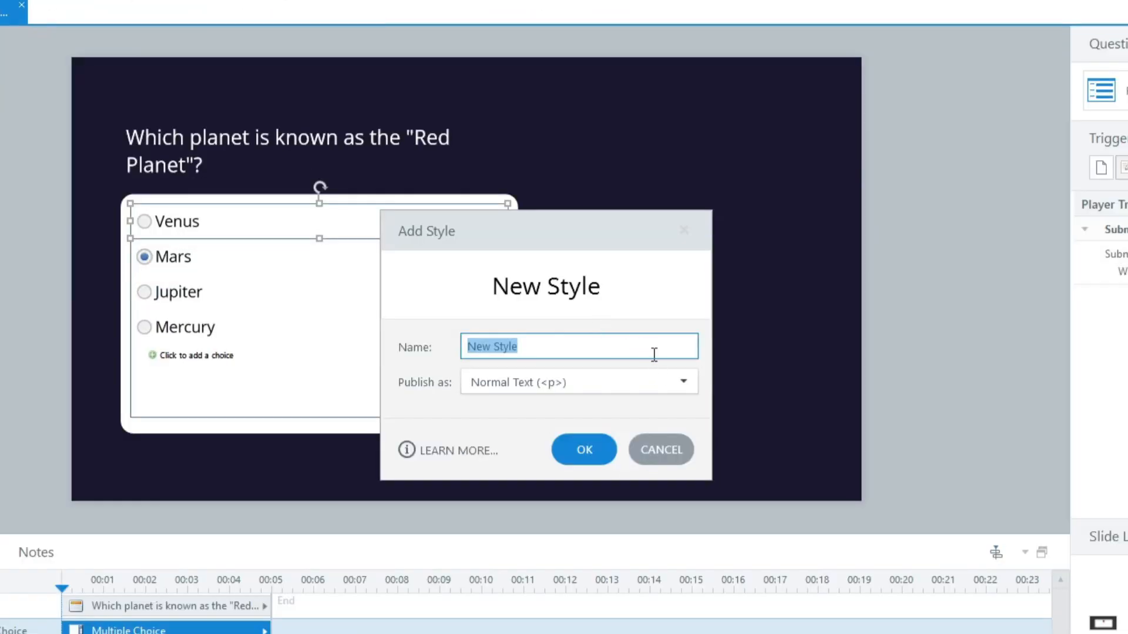
{"action": "type", "text": "Answers"}
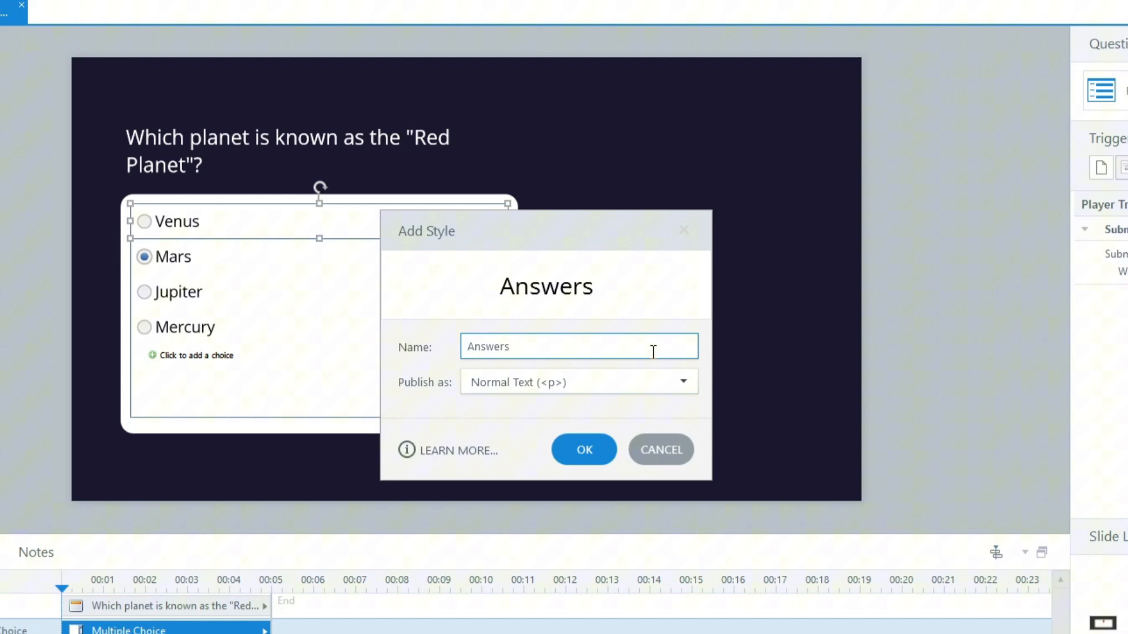
{"action": "left_click", "coordinate": [640, 386]}
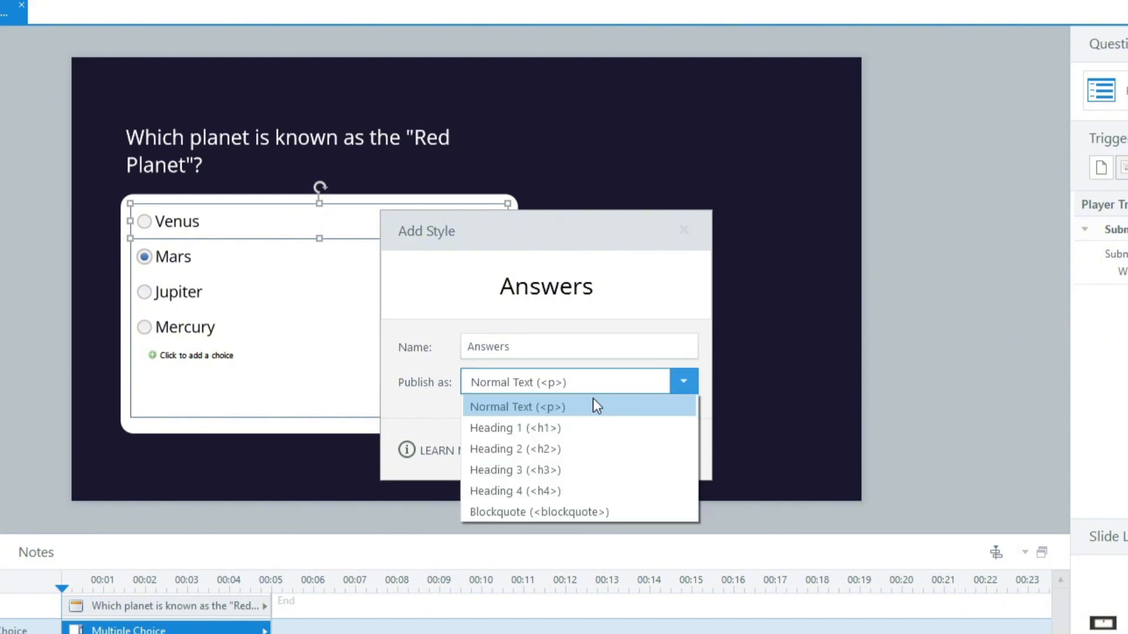
{"action": "left_click", "coordinate": [424, 379]}
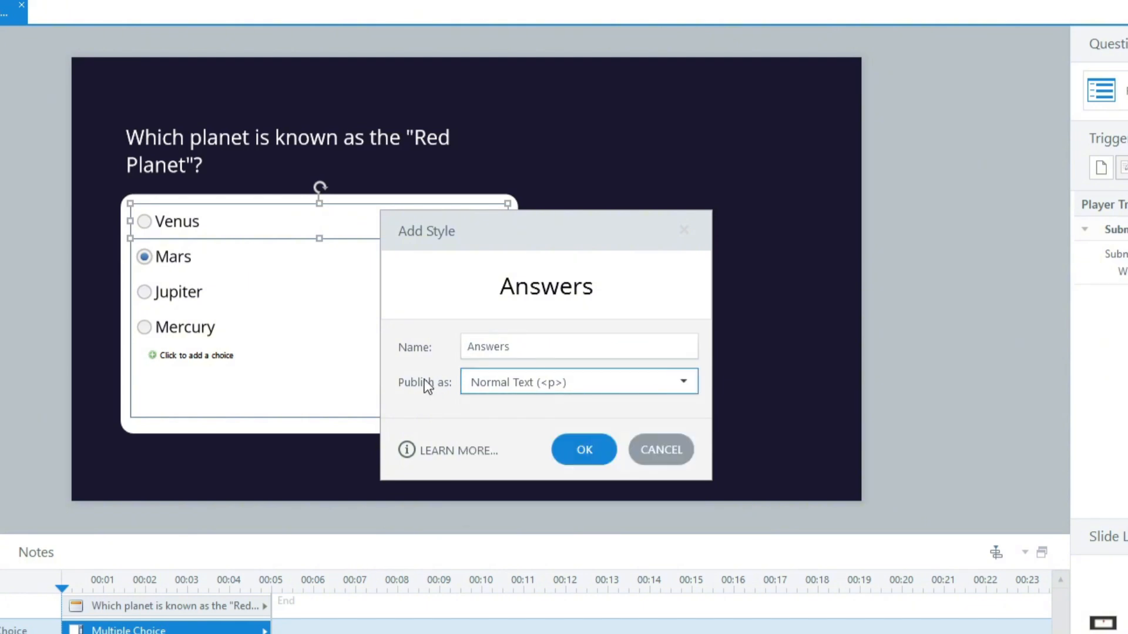
{"action": "left_click", "coordinate": [592, 457]}
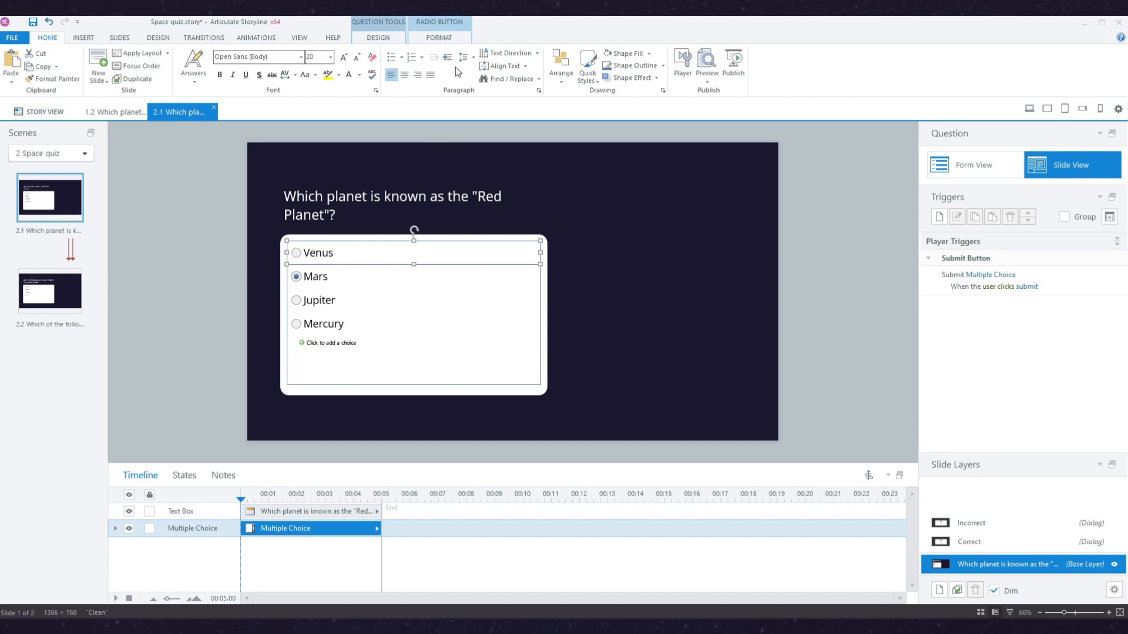
Increase the indent of the Venus choice and update the Answers style from that selection.
{"action": "left_click", "coordinate": [414, 30]}
{"action": "left_click", "coordinate": [193, 63]}
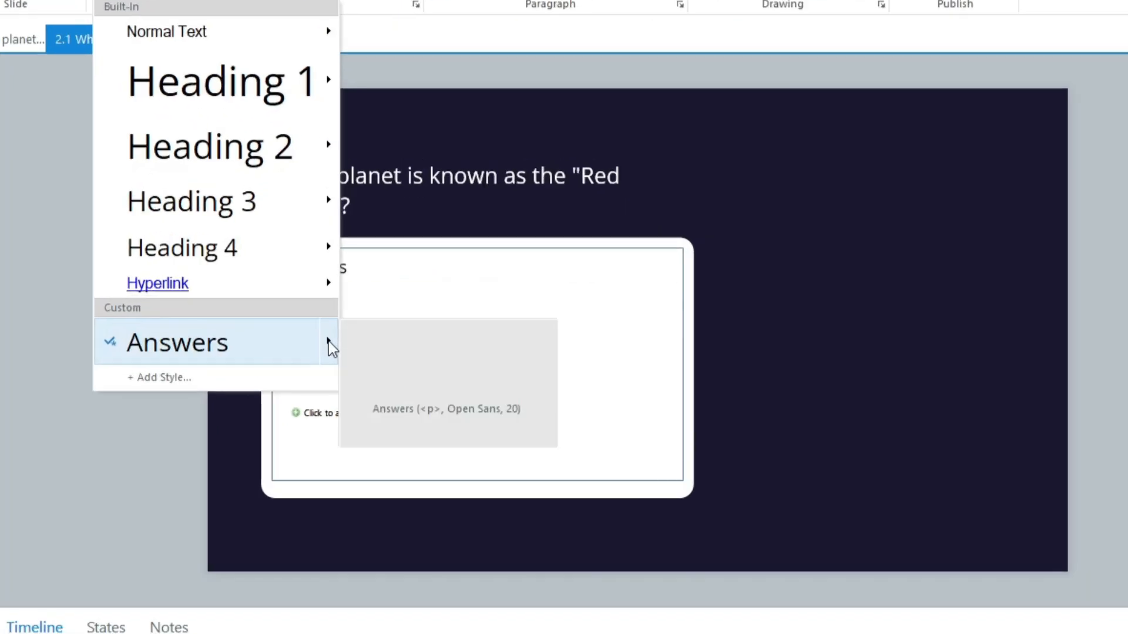
{"action": "left_click", "coordinate": [321, 300]}
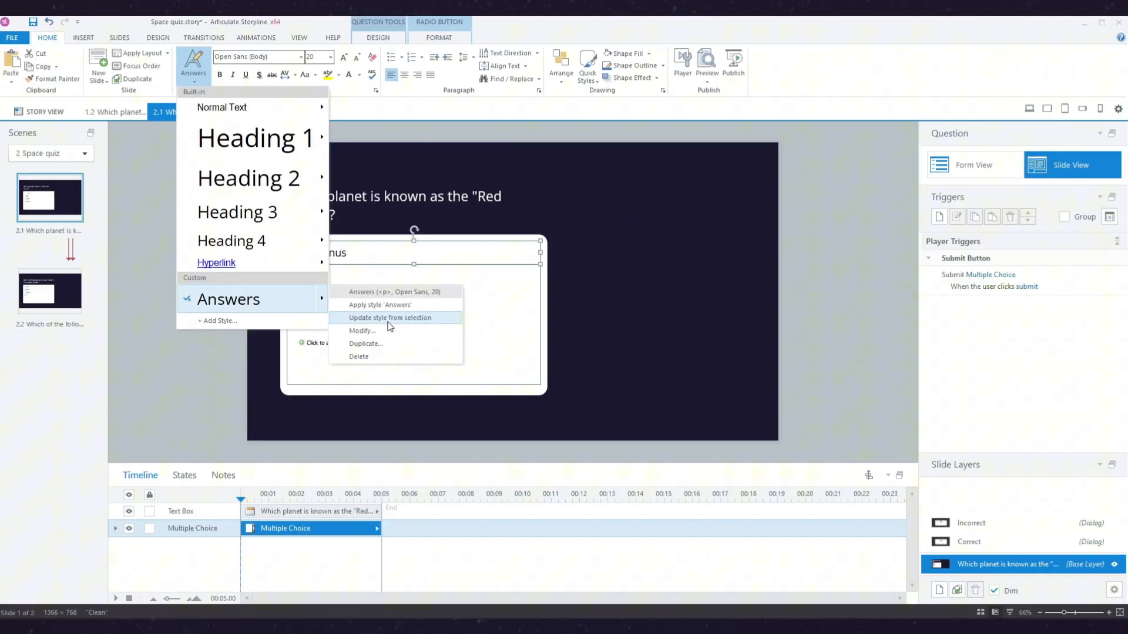
{"action": "left_click", "coordinate": [387, 321]}
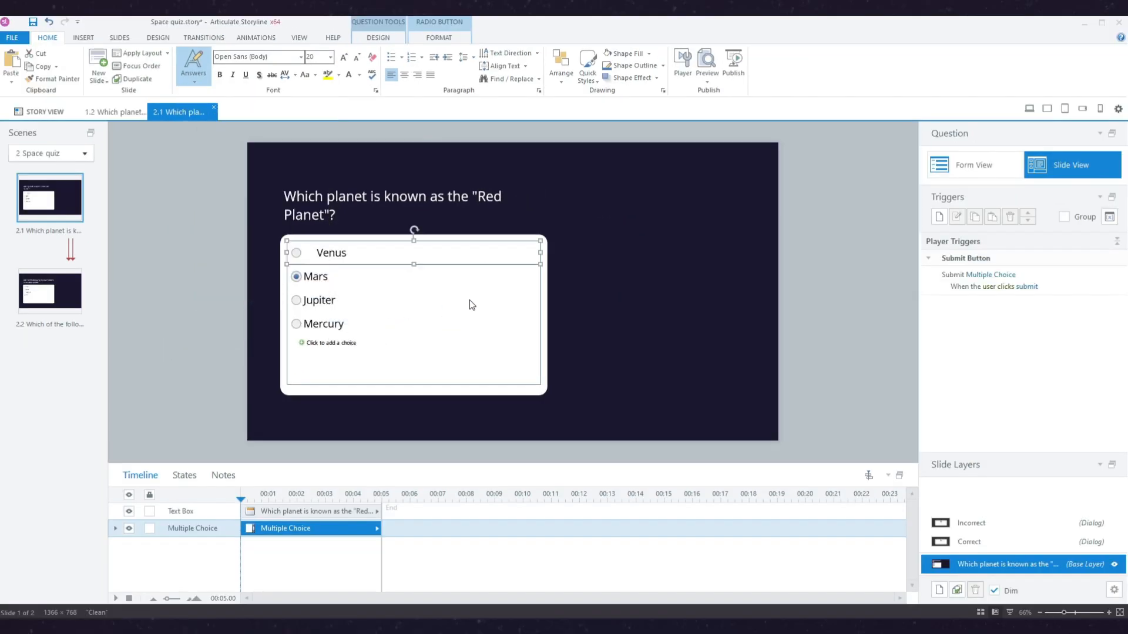
Apply the Answers style to the Mars, Jupiter and Mercury choices.
{"action": "left_click", "coordinate": [360, 272]}
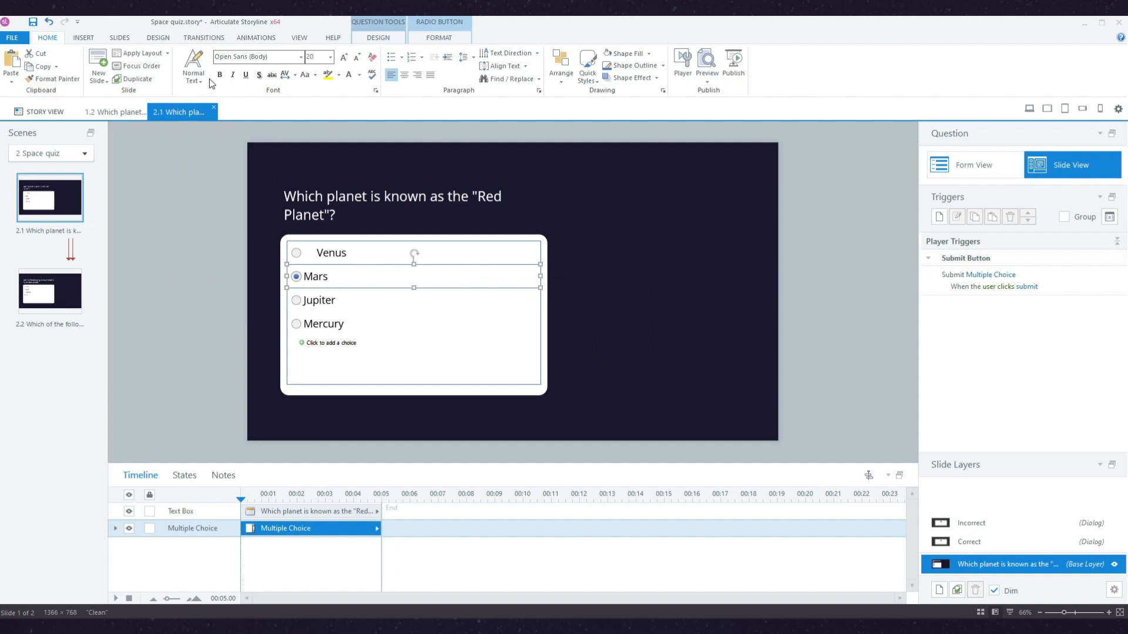
{"action": "left_click", "coordinate": [193, 66]}
{"action": "left_click", "coordinate": [229, 297]}
{"action": "left_click", "coordinate": [364, 296]}
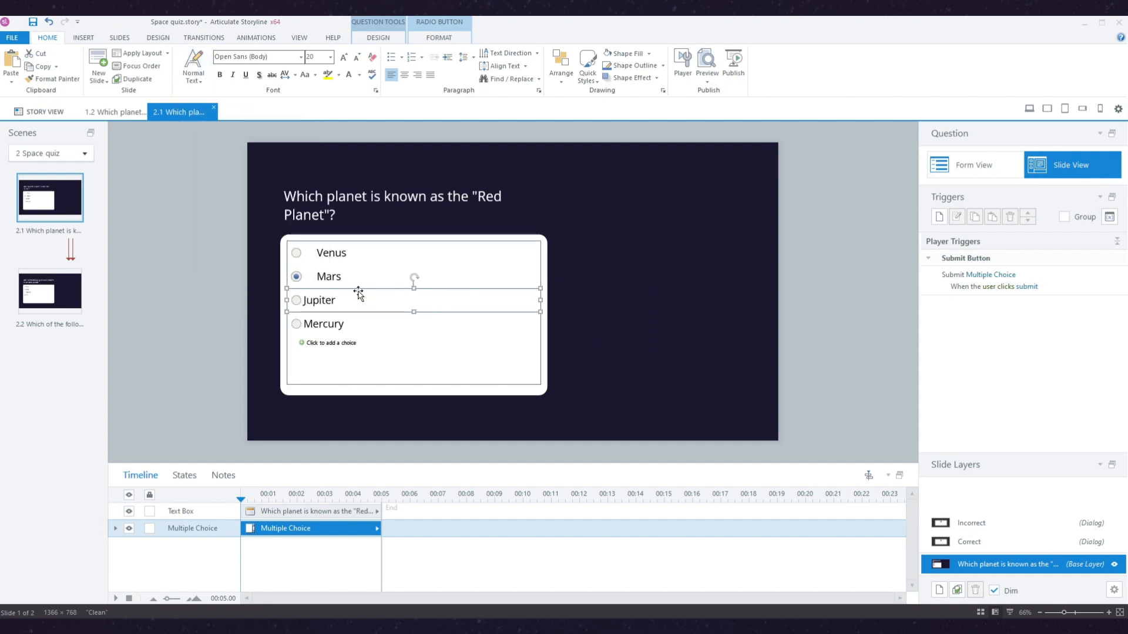
{"action": "left_click", "coordinate": [193, 66]}
{"action": "left_click", "coordinate": [229, 298]}
{"action": "left_click", "coordinate": [366, 328]}
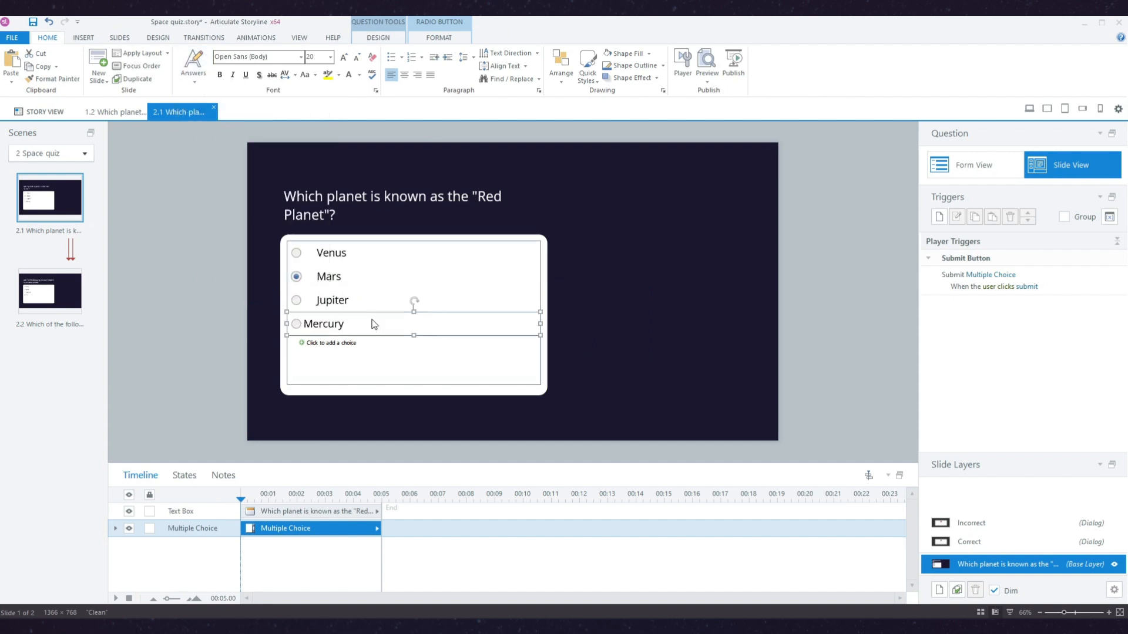
Make the Venus choice bold, update the Answers style from it, and deselect the choice.
{"action": "left_click", "coordinate": [367, 251]}
{"action": "left_click", "coordinate": [220, 74]}
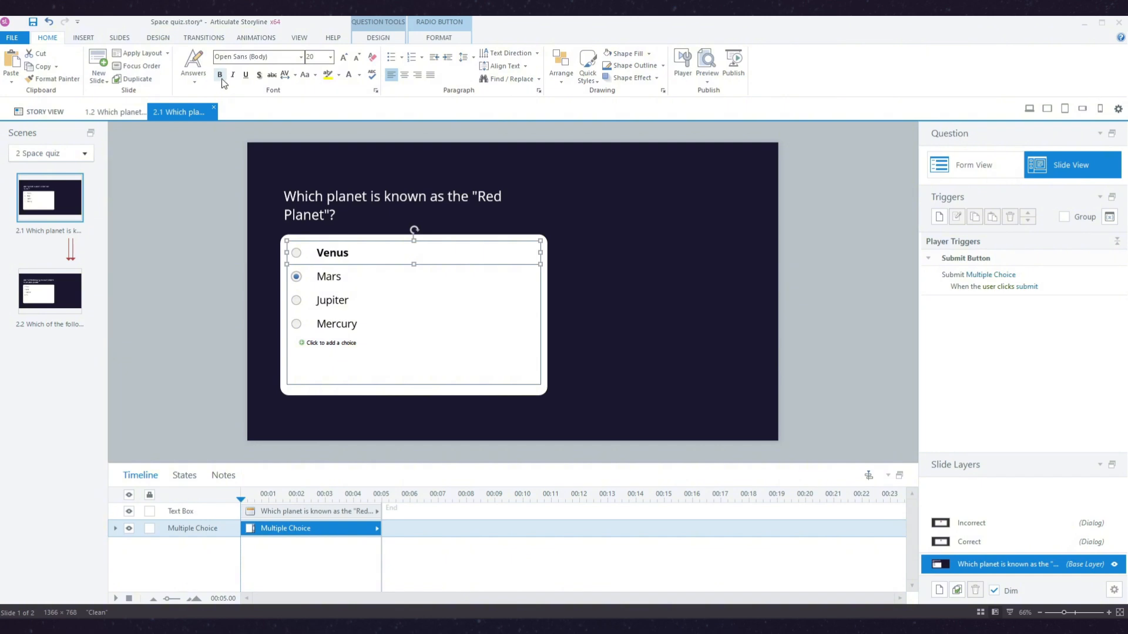
{"action": "left_click", "coordinate": [193, 63]}
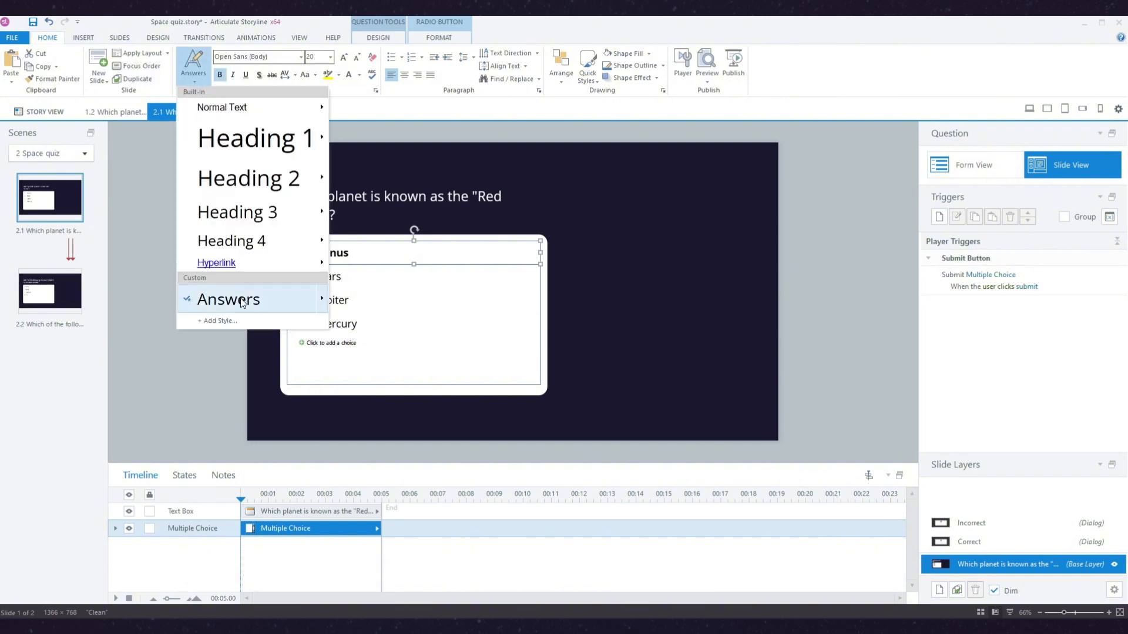
{"action": "left_click", "coordinate": [322, 298]}
{"action": "left_click", "coordinate": [365, 320]}
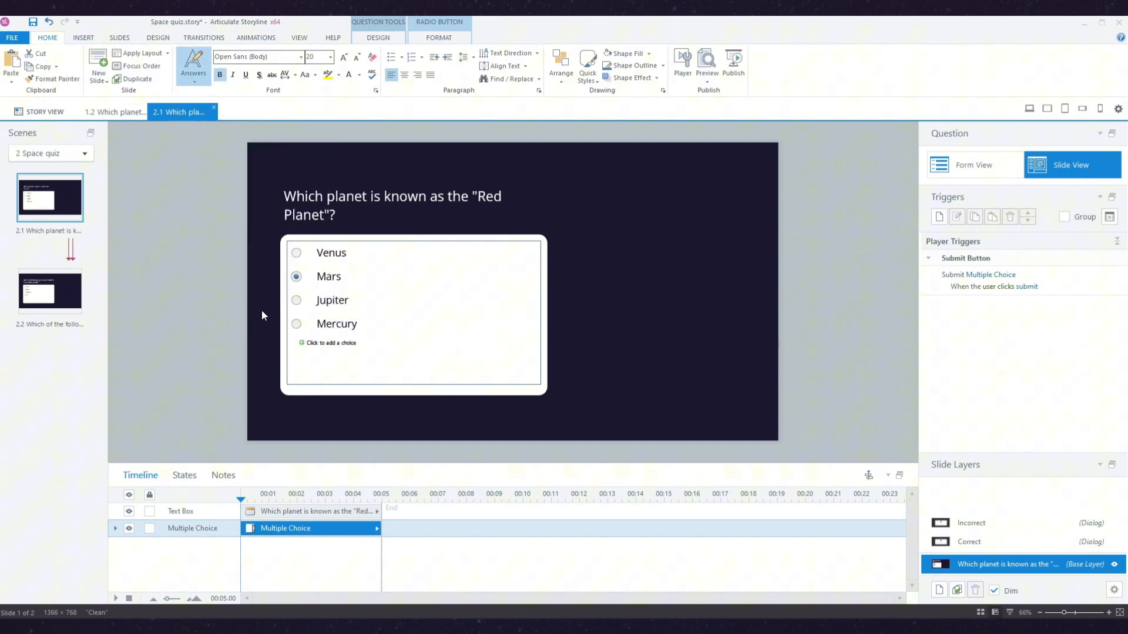
{"action": "left_click", "coordinate": [208, 268]}
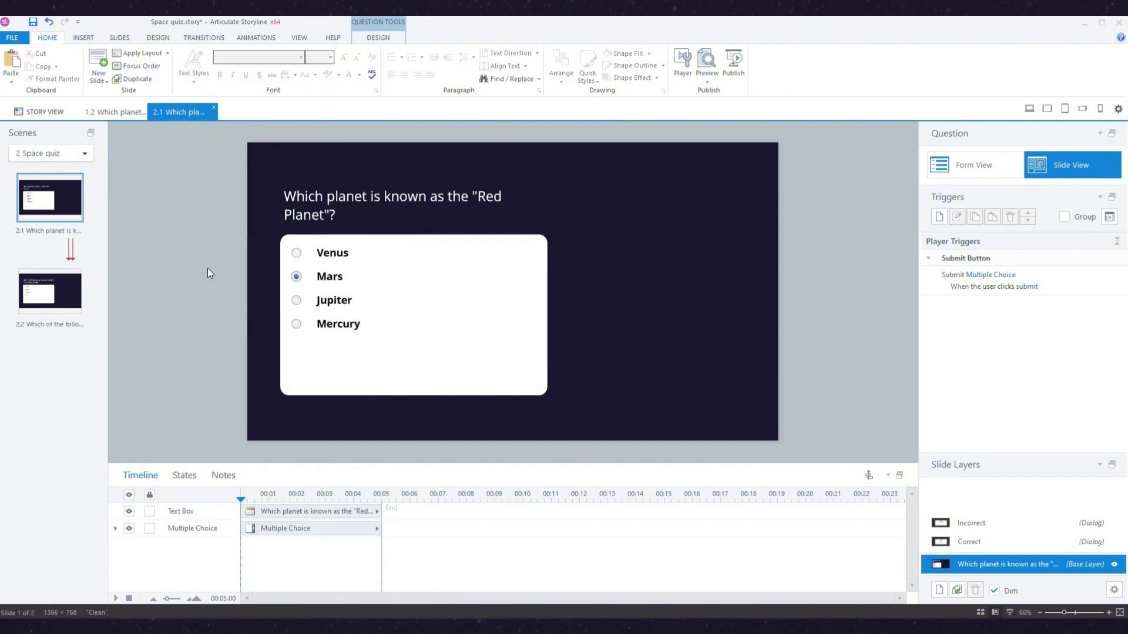
Apply the Answers style to all four choices on the dwarf planets question slide.
{"action": "left_click", "coordinate": [69, 290]}
{"action": "left_click", "coordinate": [355, 250]}
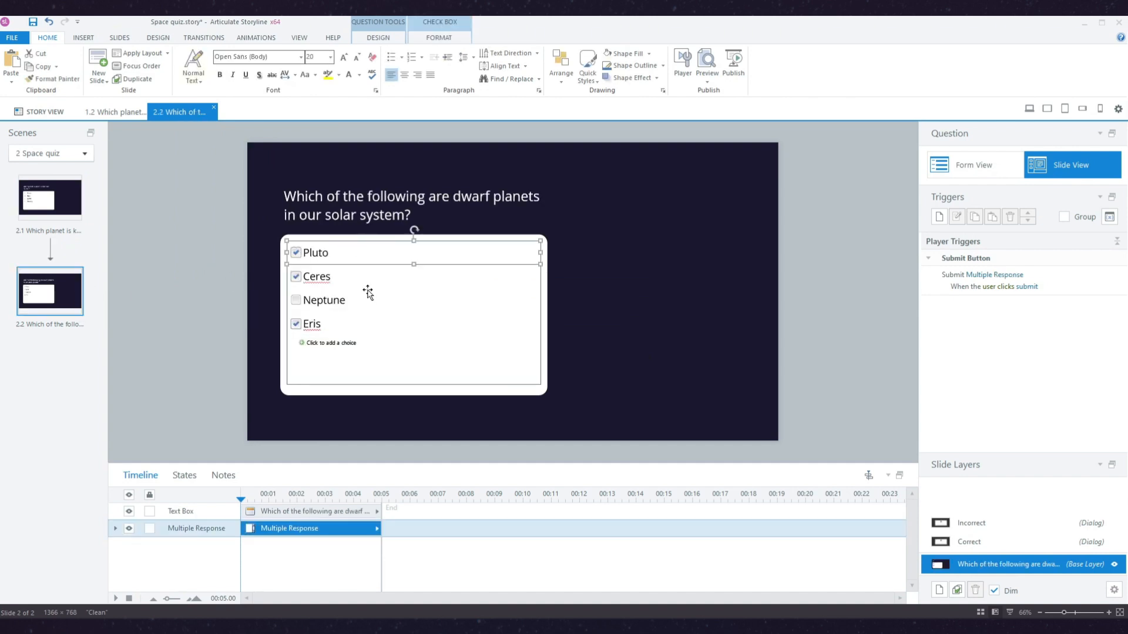
{"action": "left_click", "coordinate": [365, 319], "text": "shift"}
{"action": "left_click", "coordinate": [193, 68]}
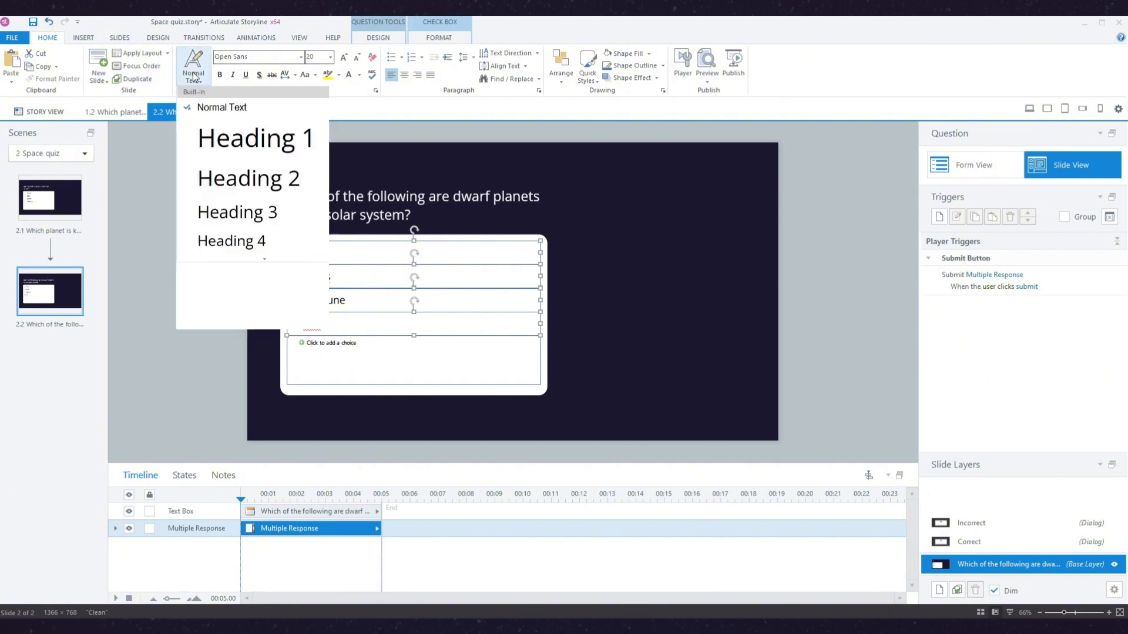
{"action": "left_click", "coordinate": [232, 297]}
{"action": "left_click", "coordinate": [196, 297]}
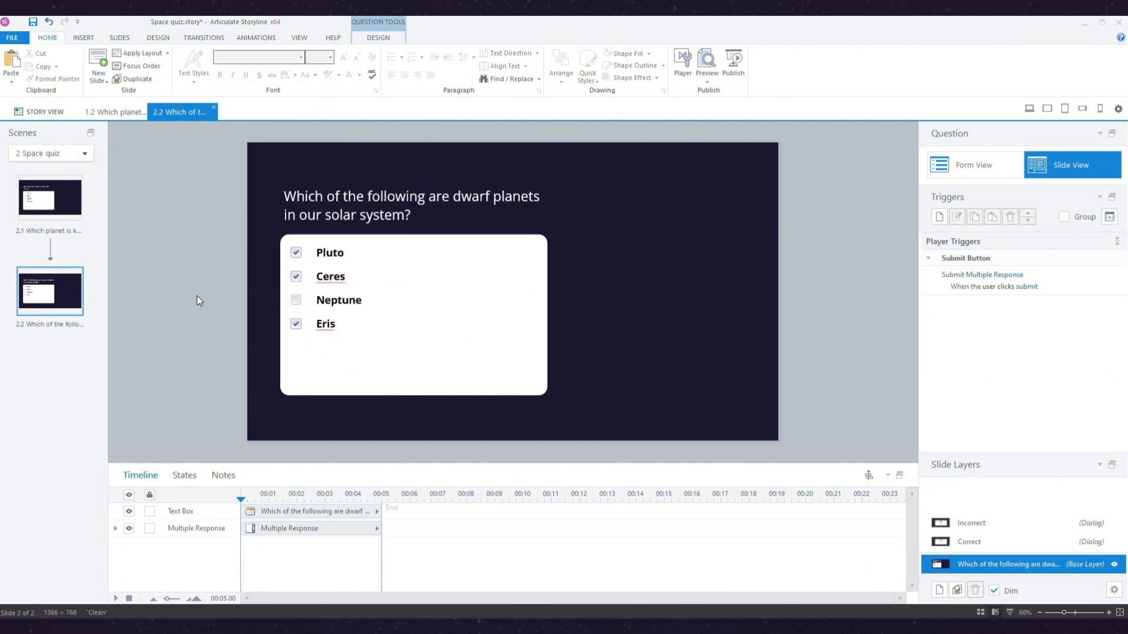
Return to the "Red Planet" slide, apply the orange radio style to the Venus choice, and preview shape styles without applying one.
{"action": "key", "text": "Page_Up"}
{"action": "left_click", "coordinate": [377, 246]}
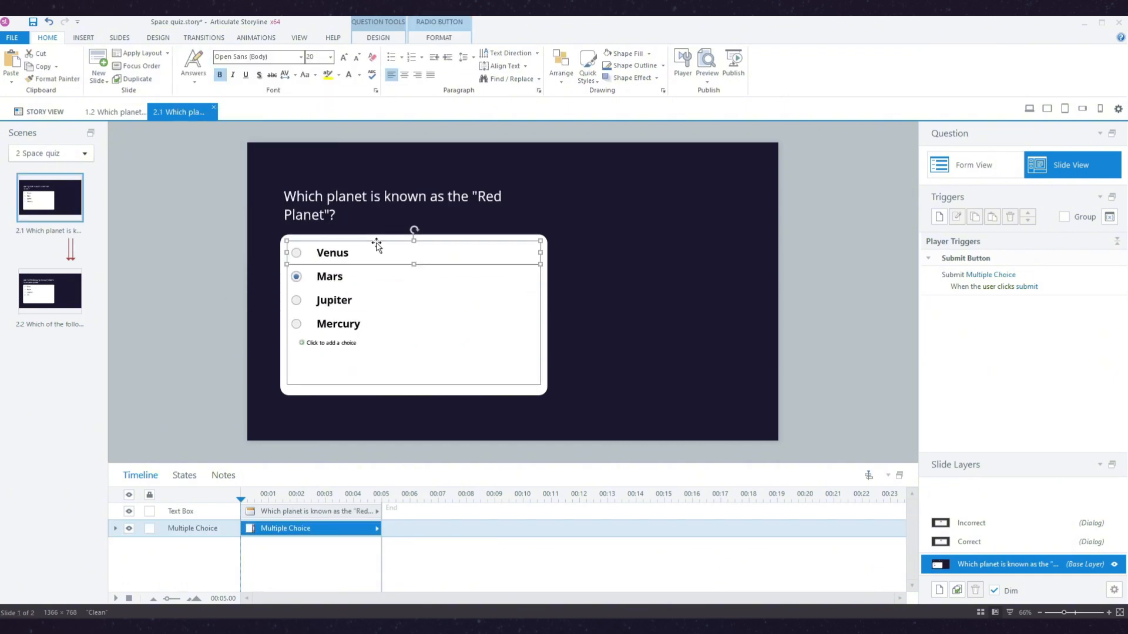
{"action": "double_click", "coordinate": [364, 252]}
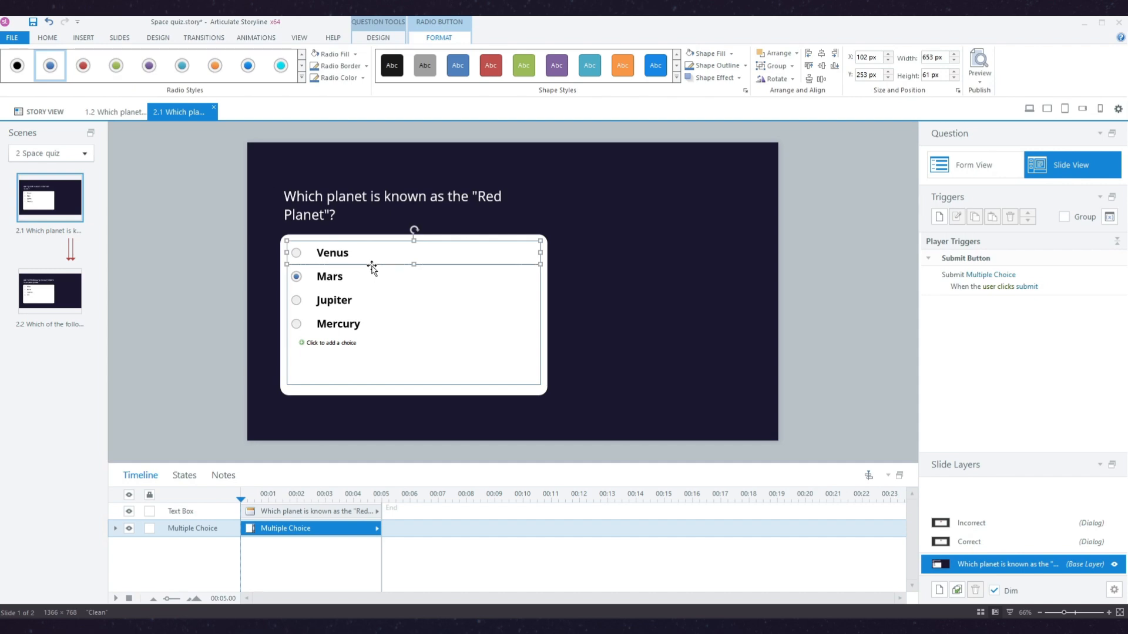
{"action": "left_click", "coordinate": [212, 73]}
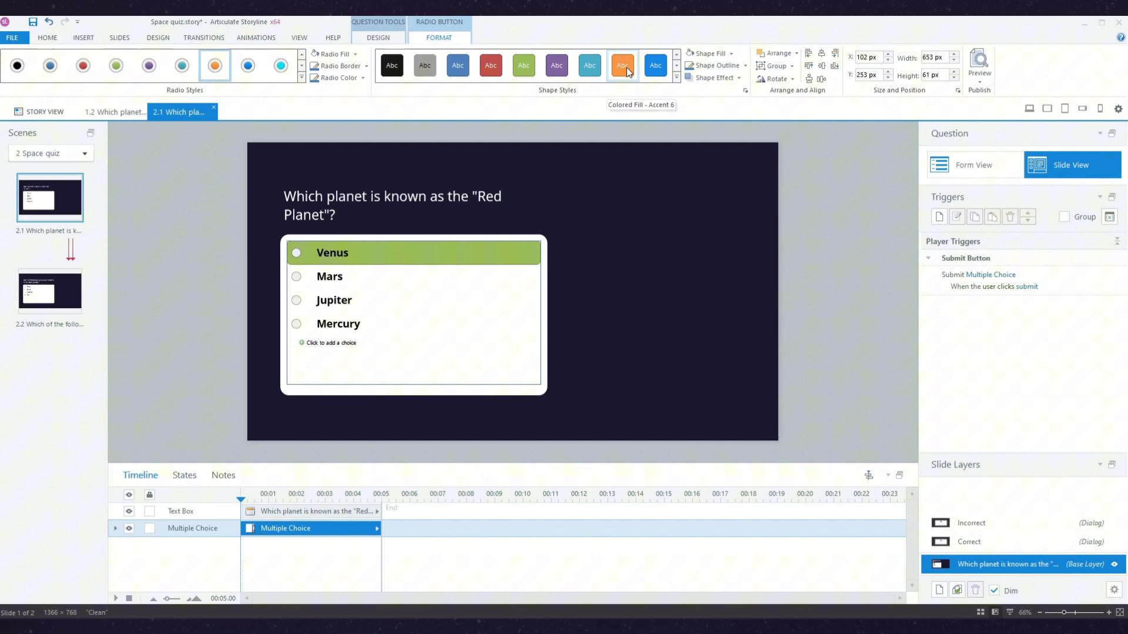
{"action": "key", "text": "Escape"}
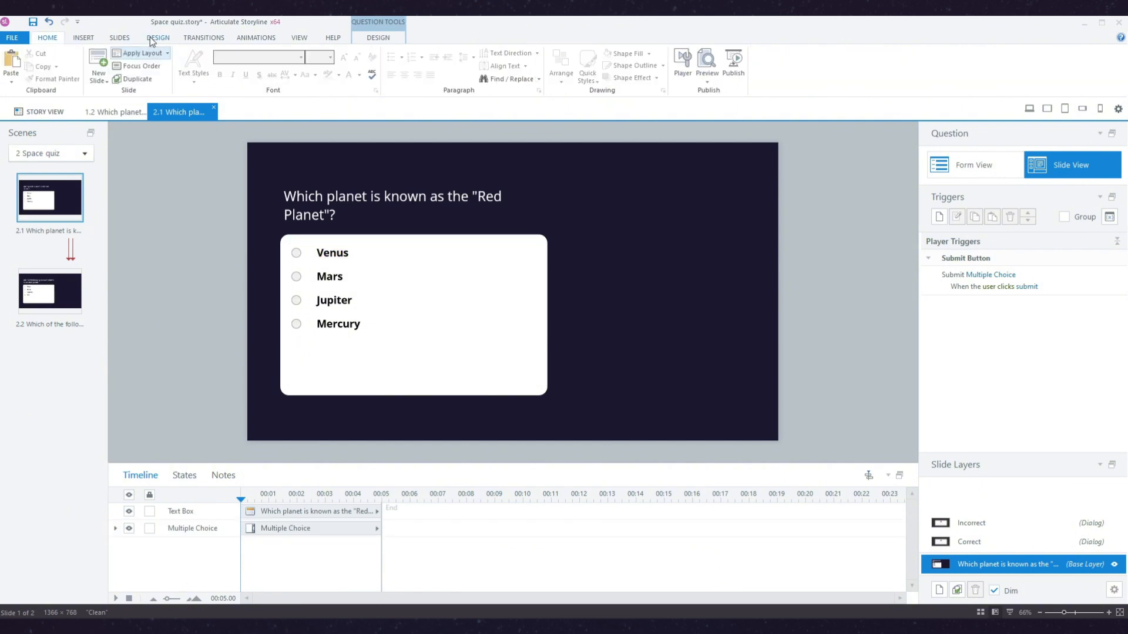
Show the Hover state of the Venus choice on the "Red Planet" slide.
{"action": "left_click", "coordinate": [31, 38]}
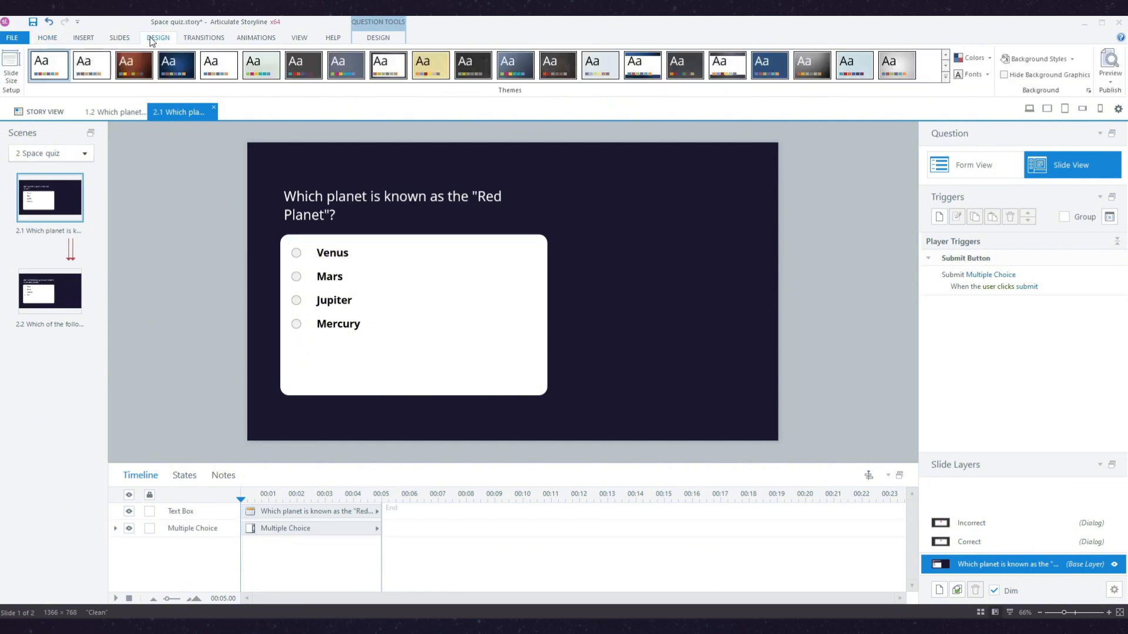
{"action": "left_click", "coordinate": [359, 245]}
{"action": "left_click", "coordinate": [185, 480]}
{"action": "left_click", "coordinate": [229, 570]}
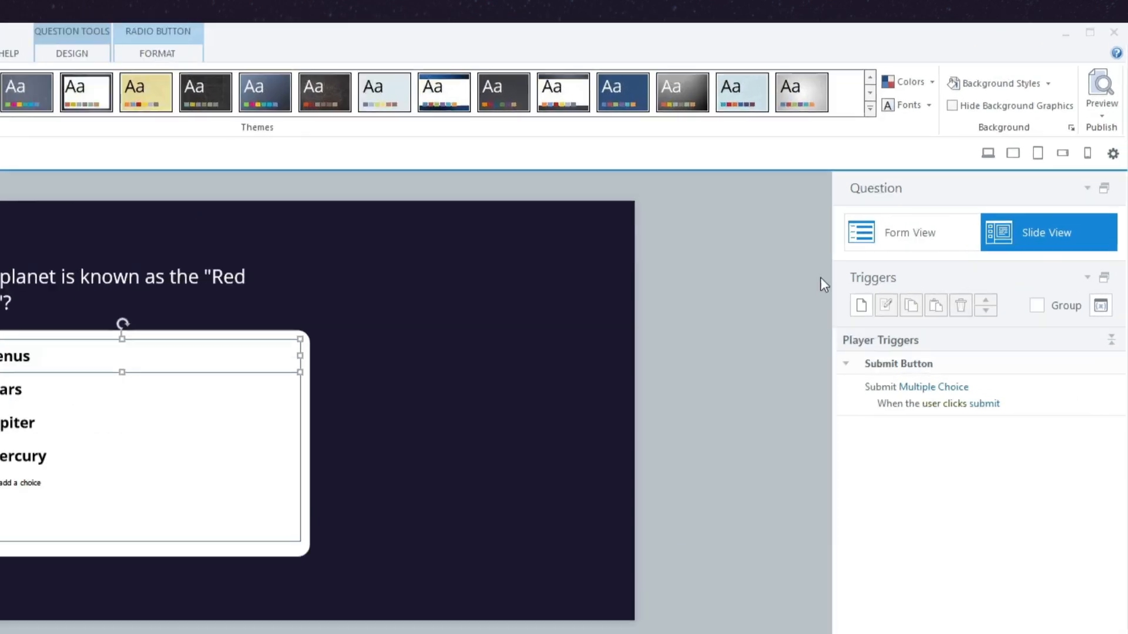
Create a new theme colour set named Custom 1 with Control 1 set to orange.
{"action": "left_click", "coordinate": [915, 90]}
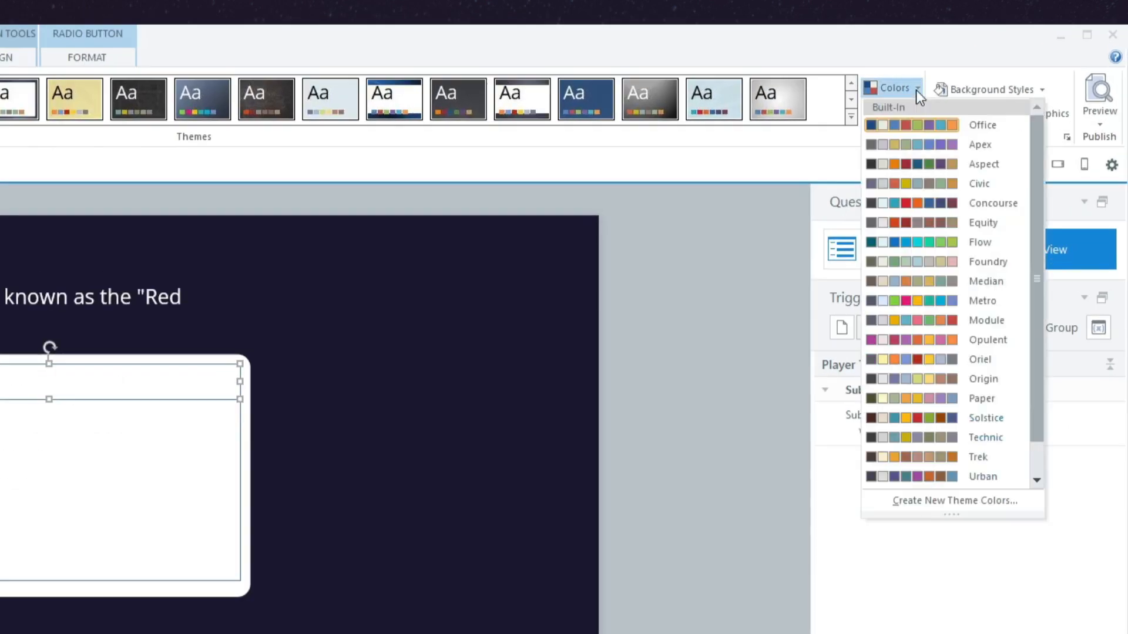
{"action": "scroll", "coordinate": [987, 371], "scroll_direction": "down", "scroll_amount": 3}
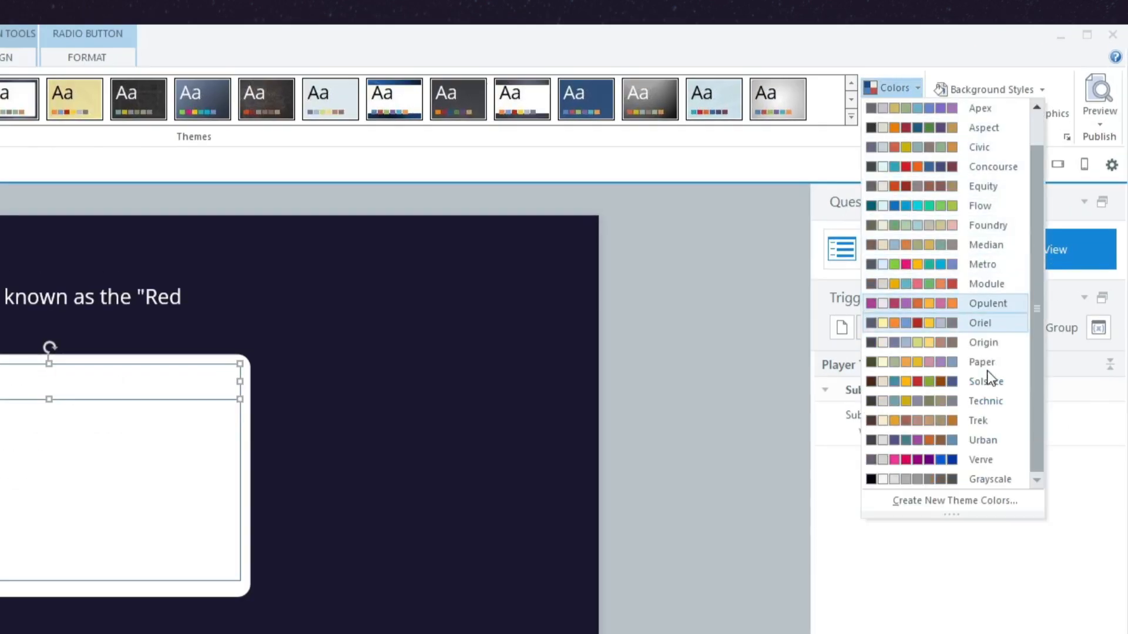
{"action": "left_click", "coordinate": [973, 501]}
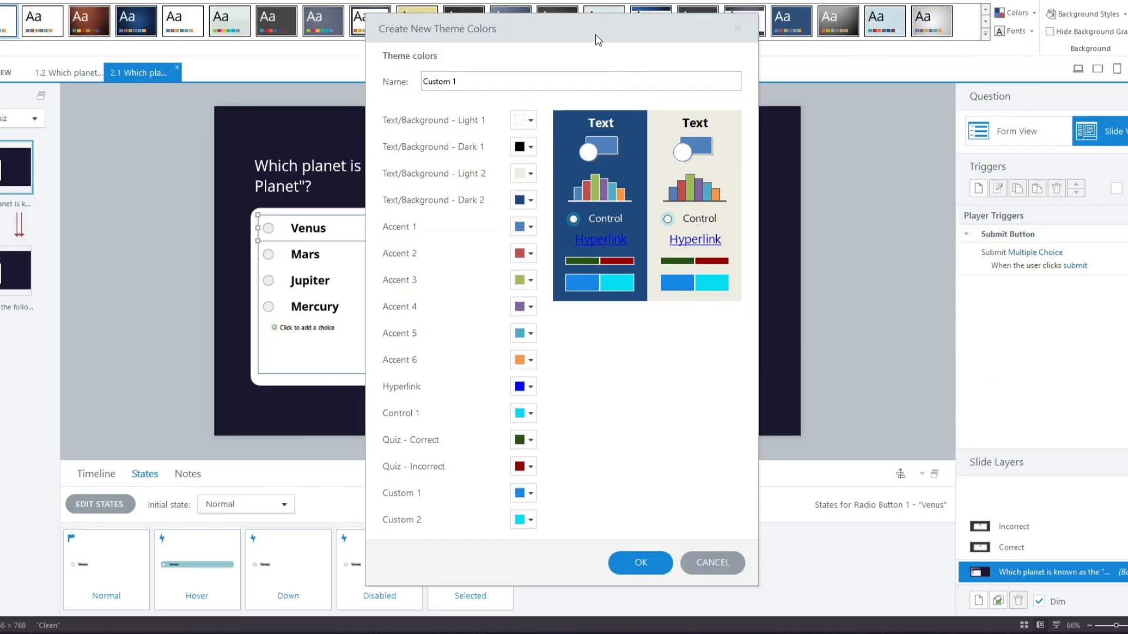
{"action": "left_click_drag", "start_coordinate": [595, 35], "coordinate": [822, 9]}
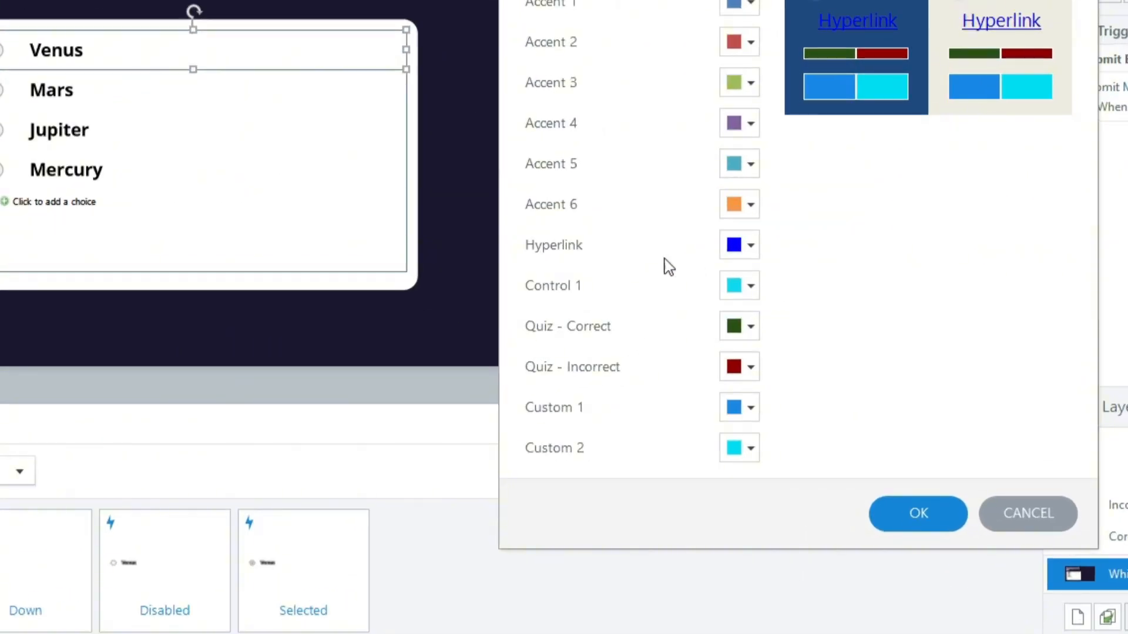
{"action": "left_click", "coordinate": [750, 288]}
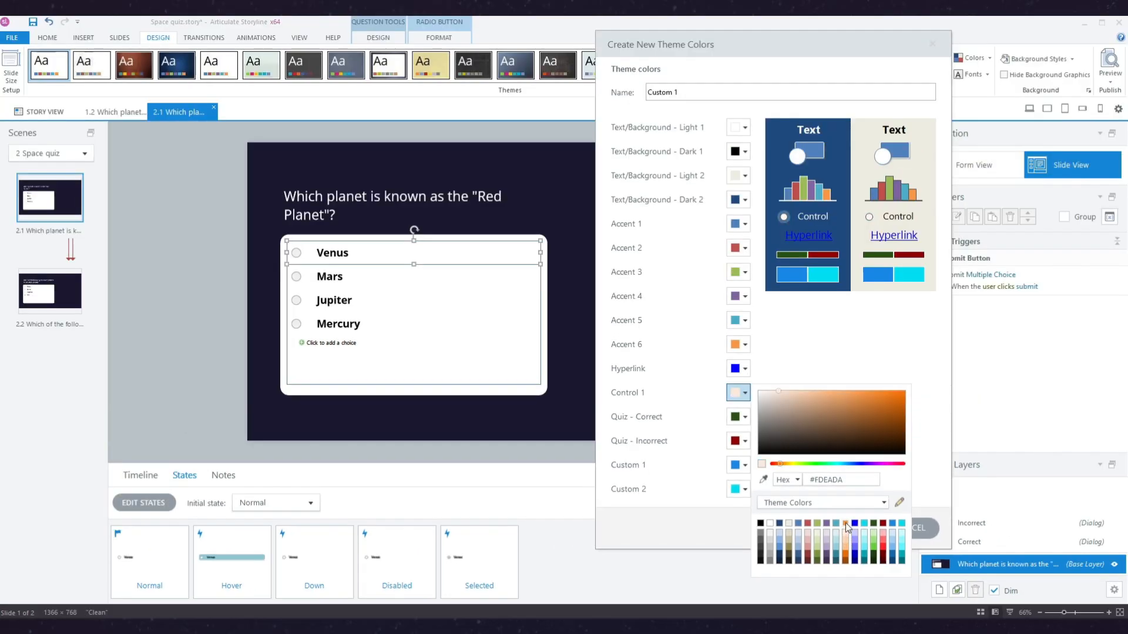
{"action": "left_click", "coordinate": [845, 523]}
{"action": "left_click", "coordinate": [844, 527]}
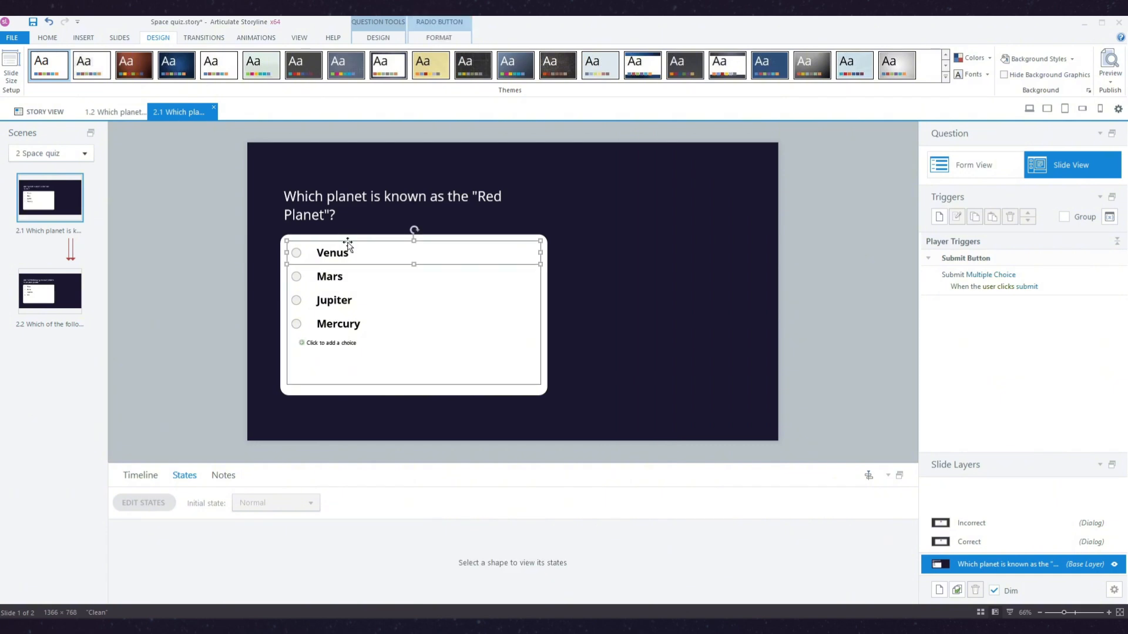
Check the Venus choice's Hover state and the available theme colour sets, and undo the theme colour change.
{"action": "left_click", "coordinate": [239, 568]}
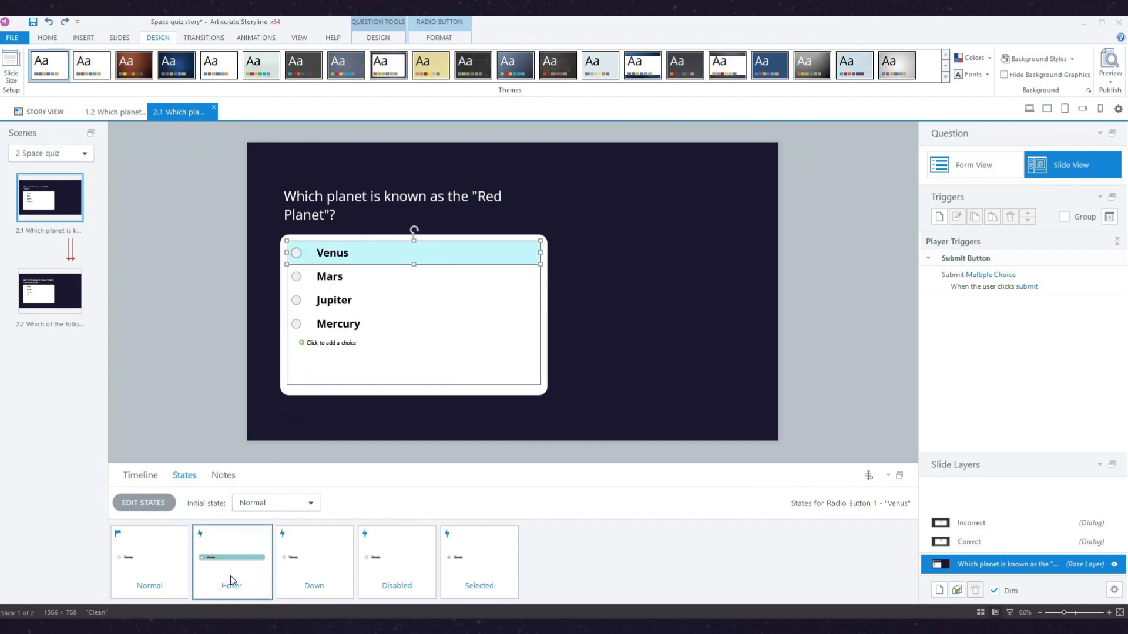
{"action": "left_click", "coordinate": [973, 58]}
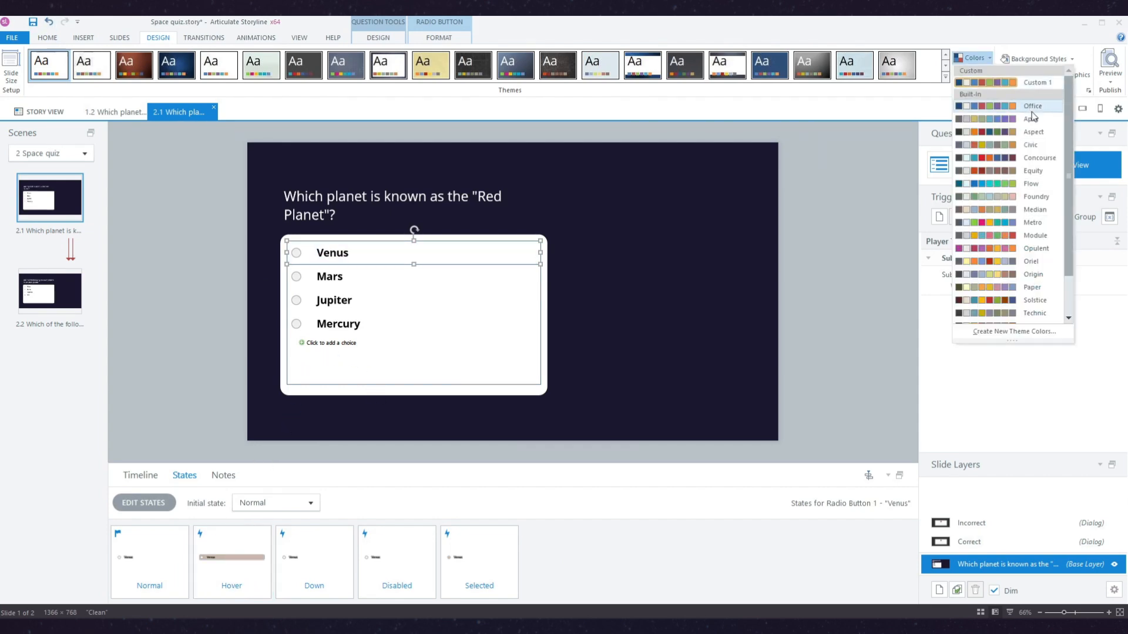
{"action": "left_click", "coordinate": [820, 255]}
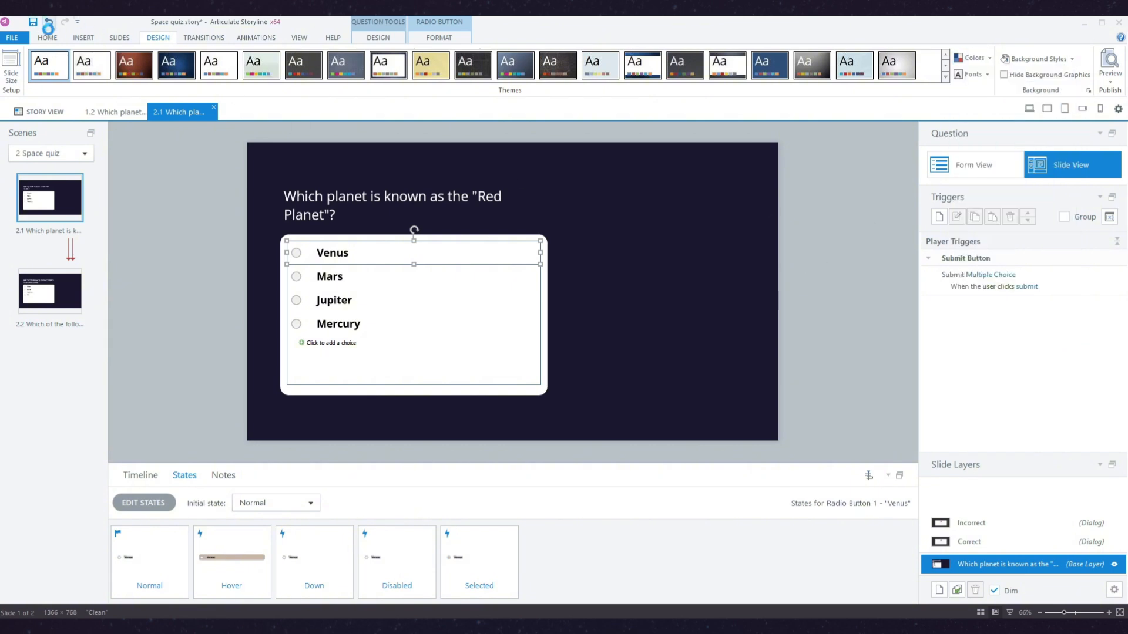
{"action": "key", "text": "ctrl+z"}
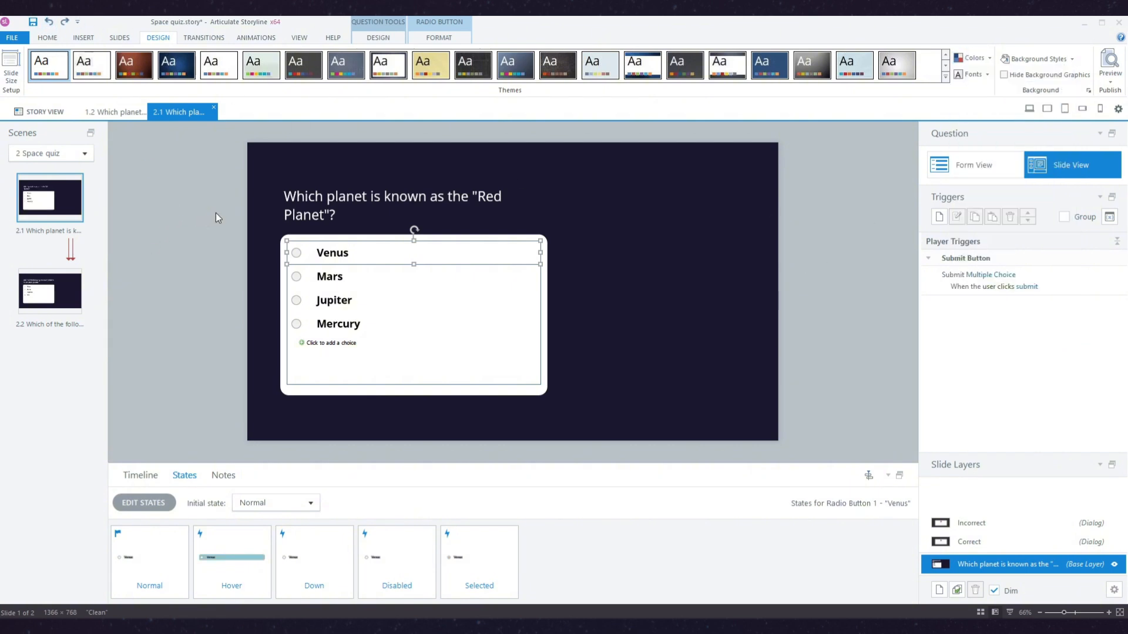
Mark Venus as the selected answer on the "Red Planet" slide and set its radio button as the default radio button.
{"action": "left_click", "coordinate": [298, 256]}
{"action": "left_click", "coordinate": [243, 277]}
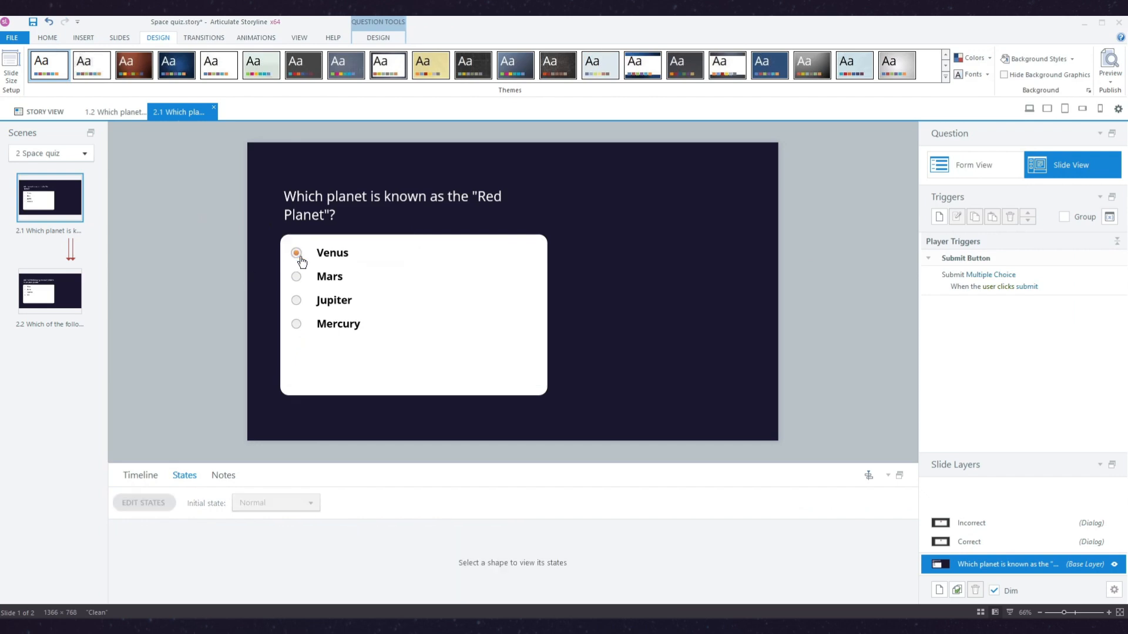
{"action": "left_click", "coordinate": [364, 244]}
{"action": "right_click", "coordinate": [364, 243]}
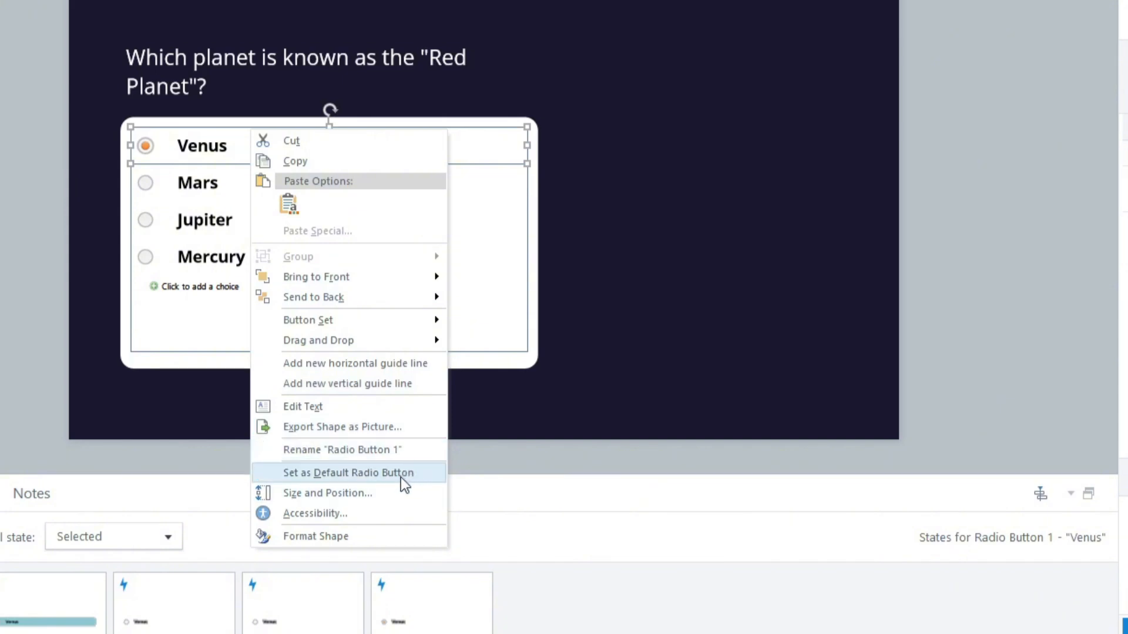
{"action": "left_click", "coordinate": [401, 473]}
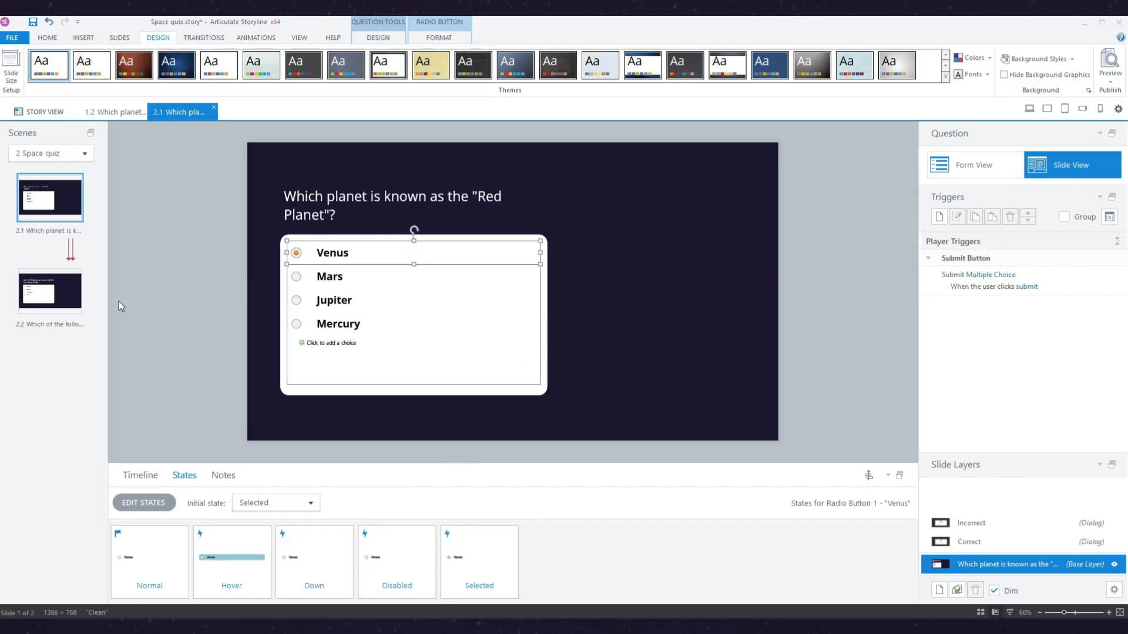
On the dwarf planets slide, apply the orange check style with the dark box outline to the Pluto choice.
{"action": "left_click", "coordinate": [50, 291]}
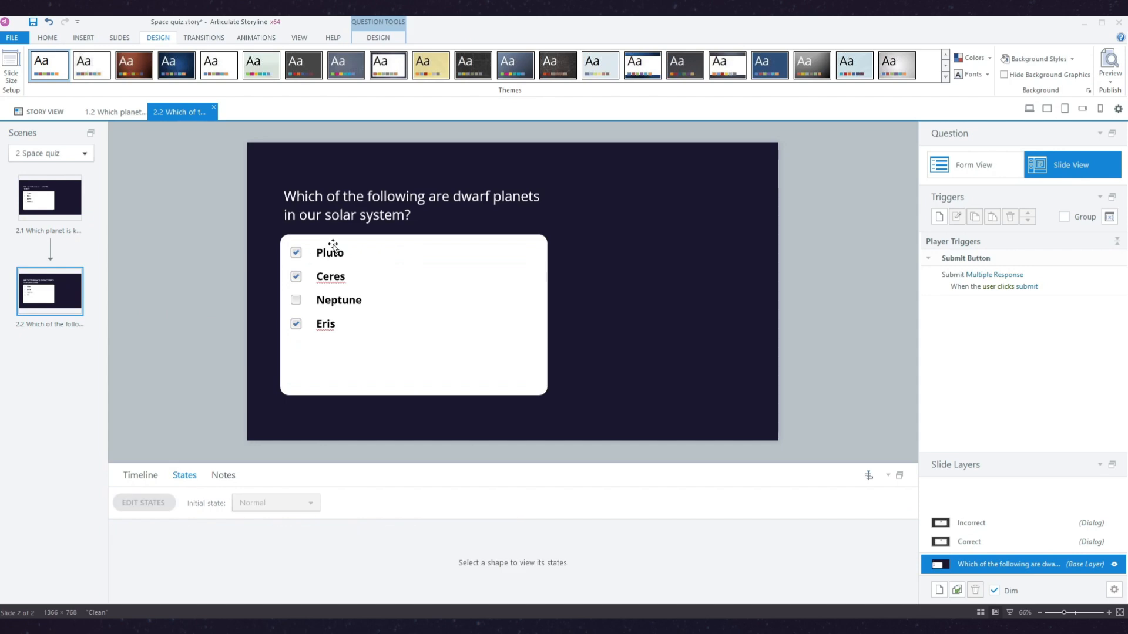
{"action": "left_click", "coordinate": [332, 246]}
{"action": "left_click", "coordinate": [332, 247]}
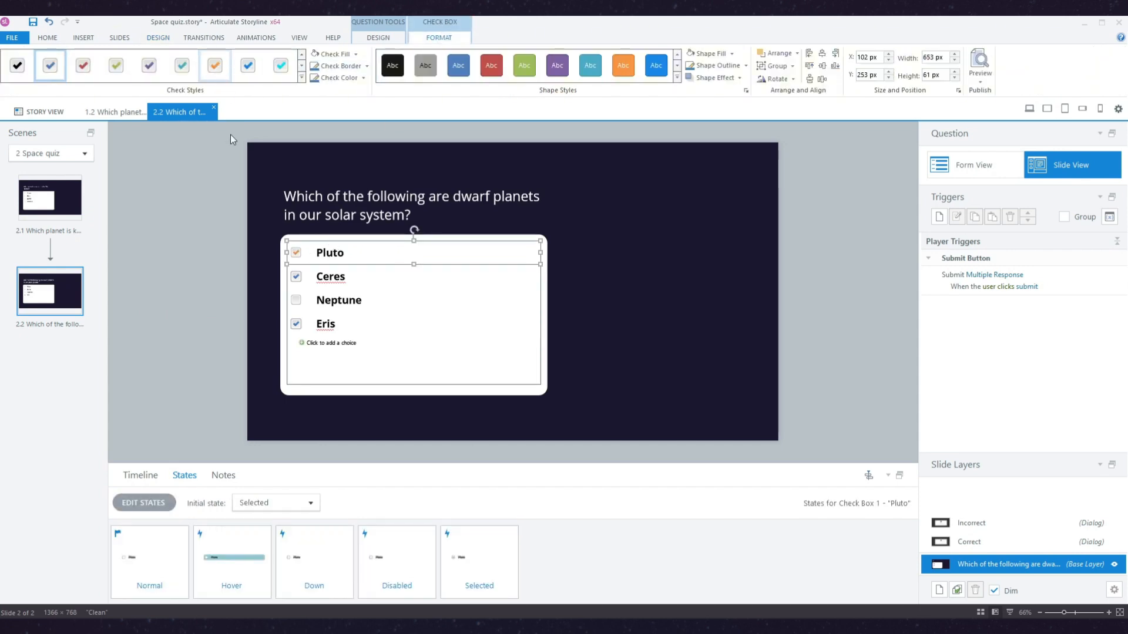
{"action": "left_click", "coordinate": [299, 80]}
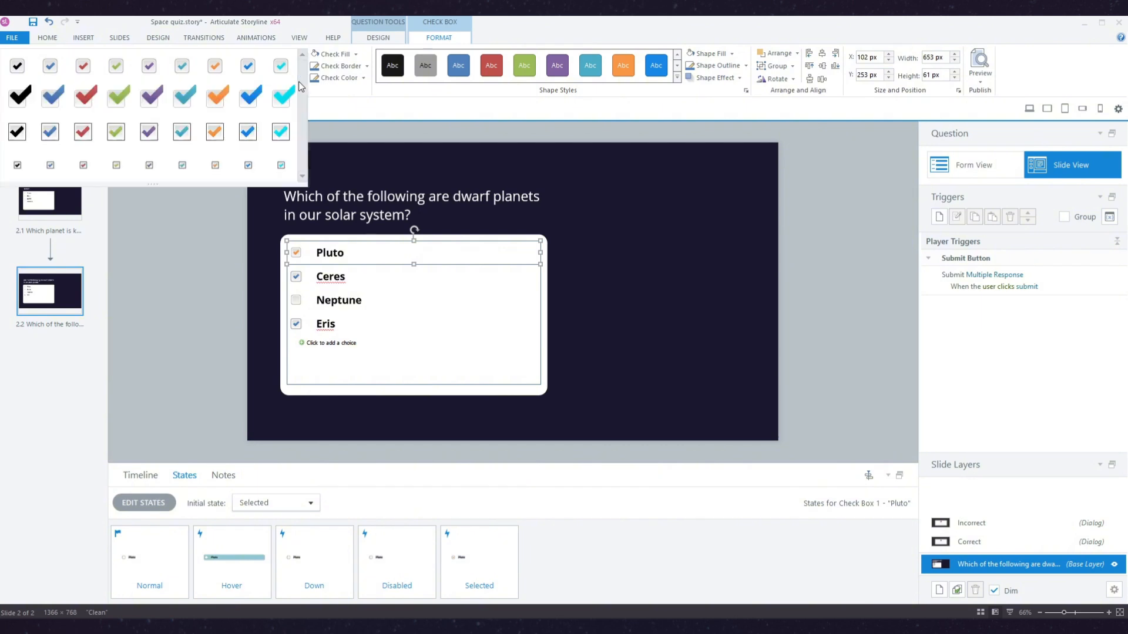
{"action": "left_click", "coordinate": [227, 136]}
{"action": "left_click", "coordinate": [76, 209]}
{"action": "left_click", "coordinate": [63, 306]}
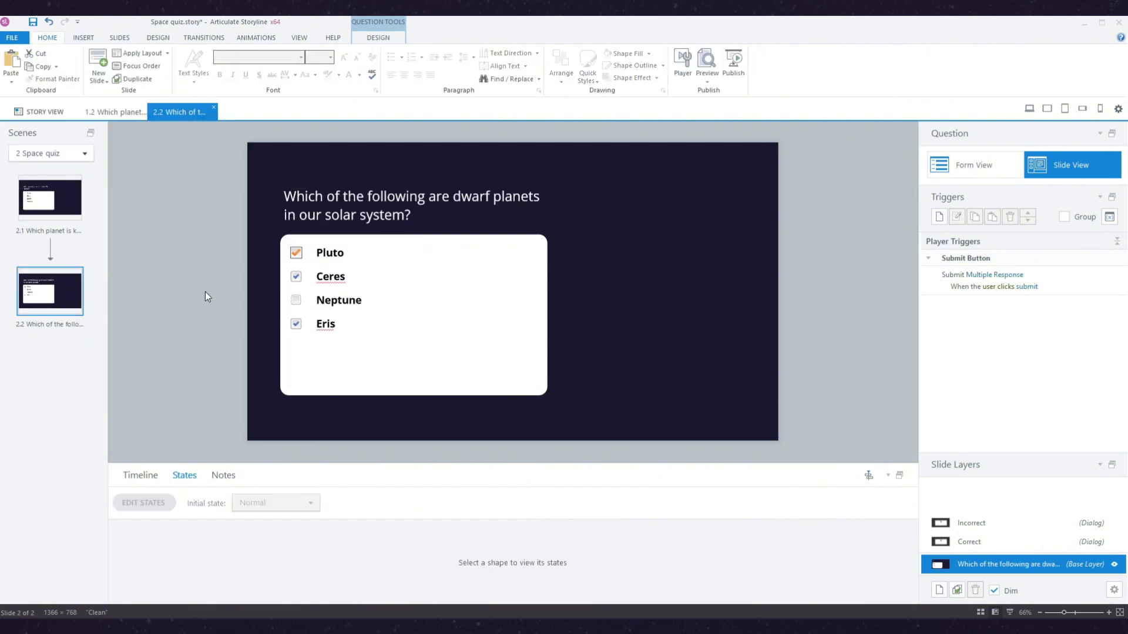
Set the Pluto choice's check box as the default check box.
{"action": "left_click", "coordinate": [342, 249]}
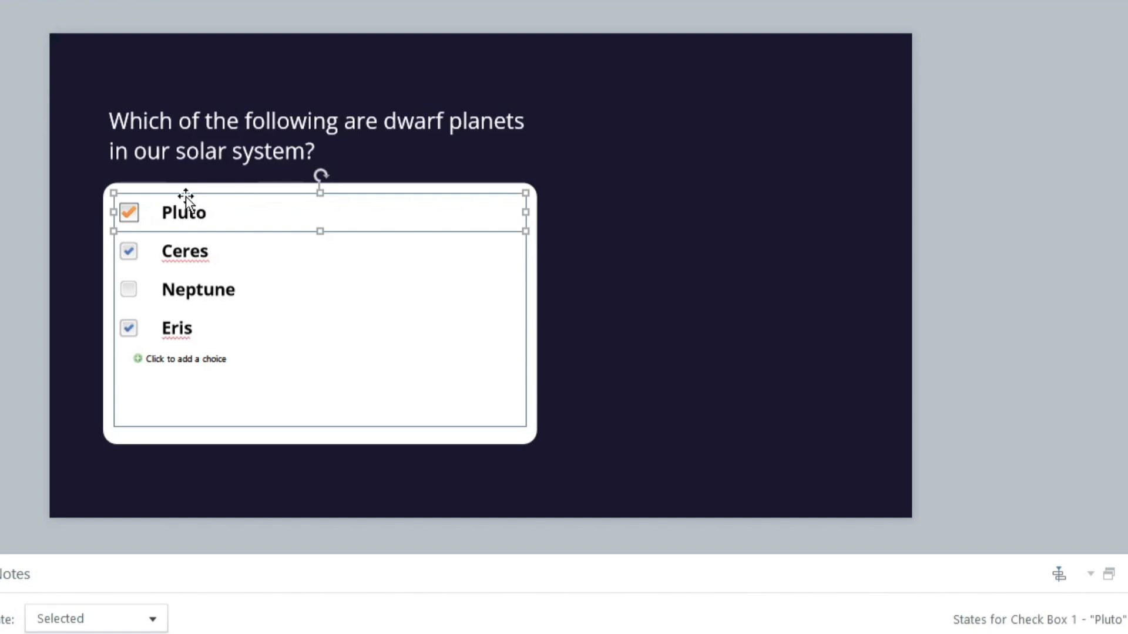
{"action": "right_click", "coordinate": [186, 196]}
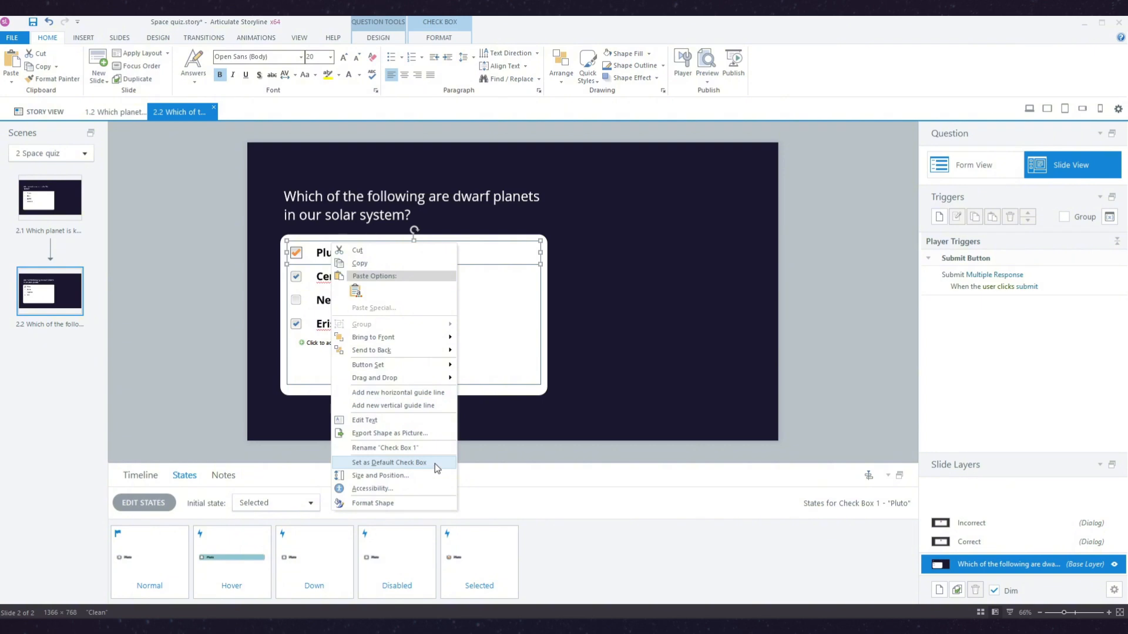
{"action": "left_click", "coordinate": [435, 464]}
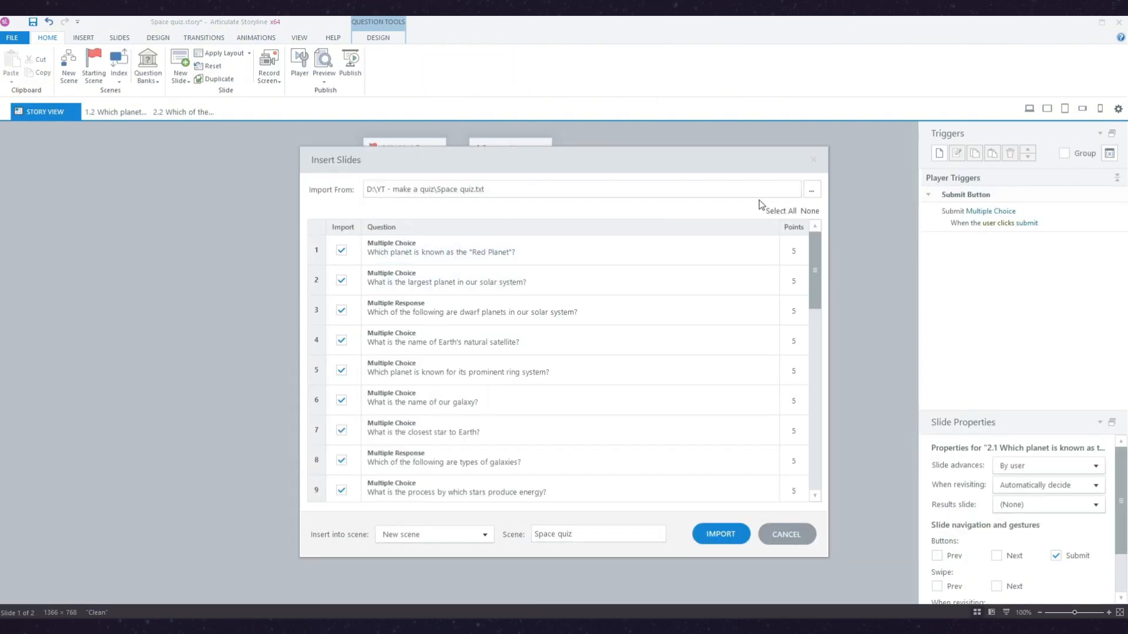
Import only the "Red Planet" and dwarf planets questions from Space quiz.txt into a new scene named Space quiz.
{"action": "left_click", "coordinate": [809, 212]}
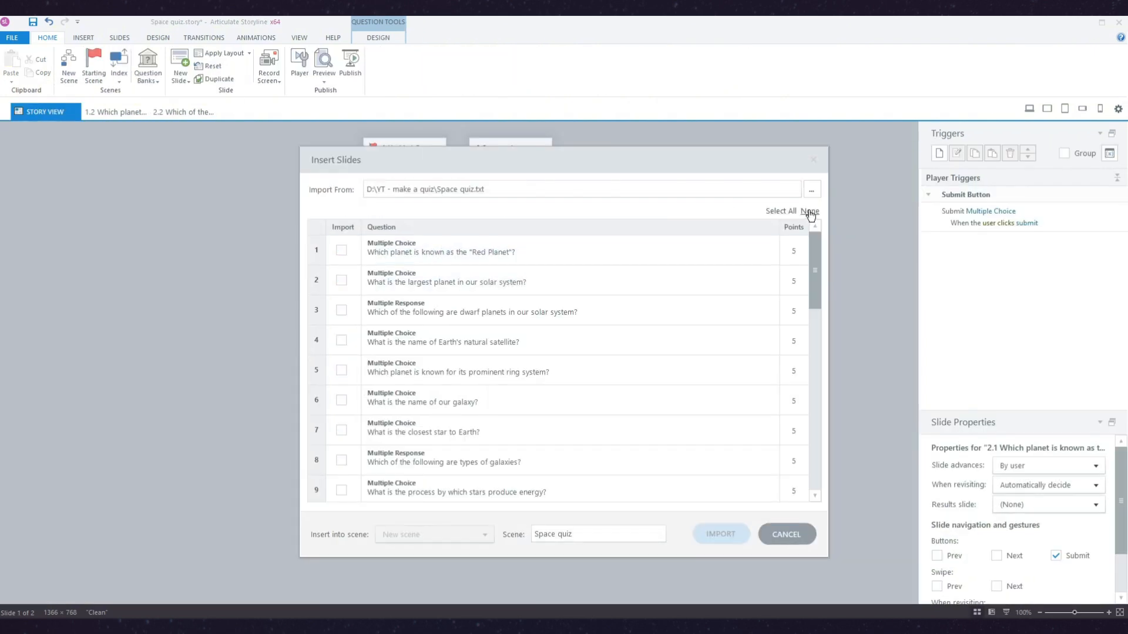
{"action": "left_click", "coordinate": [382, 253]}
{"action": "left_click", "coordinate": [342, 250]}
{"action": "left_click", "coordinate": [342, 310]}
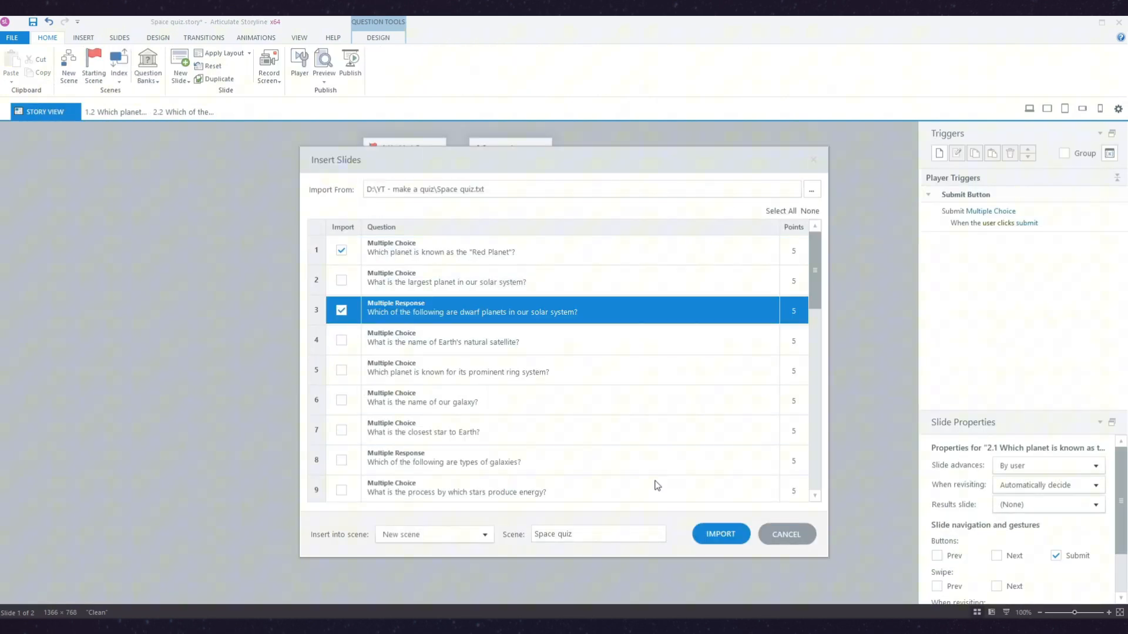
{"action": "left_click", "coordinate": [703, 533]}
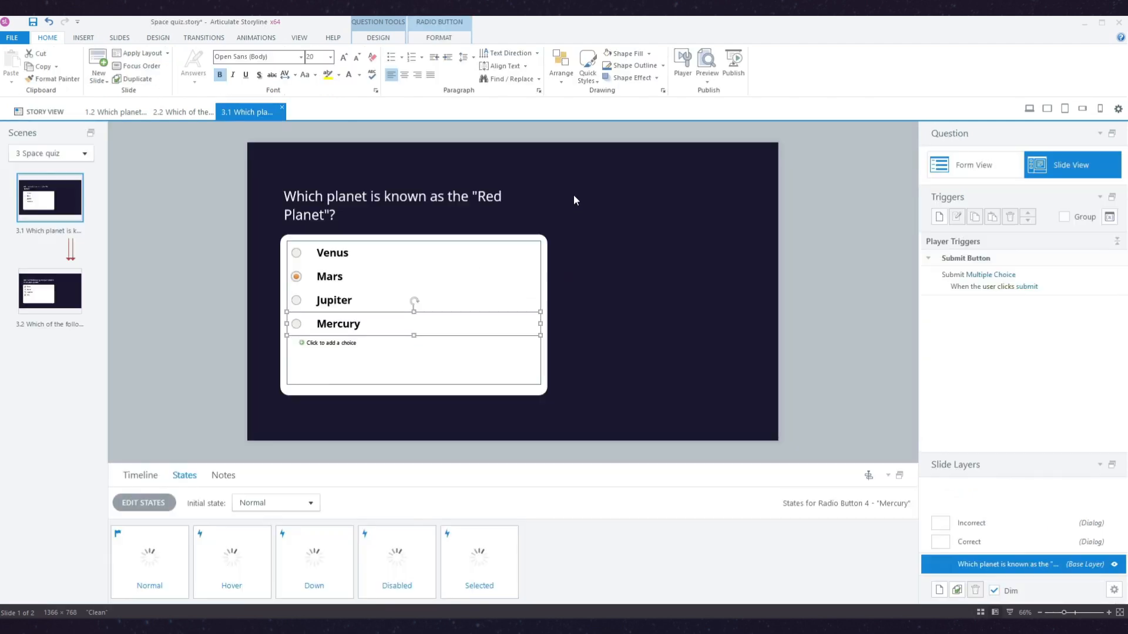
Try the Jupiter and Mercury radio buttons on the imported "Red Planet" slide, and reselect Mars.
{"action": "left_click", "coordinate": [295, 302]}
{"action": "left_click", "coordinate": [296, 326]}
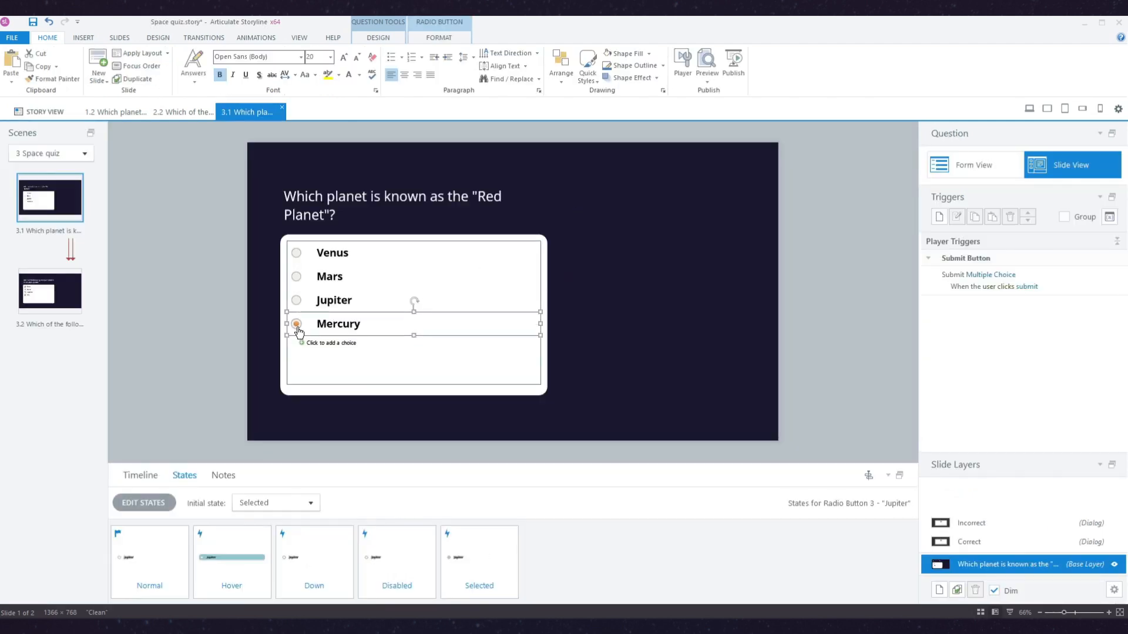
{"action": "left_click", "coordinate": [301, 278]}
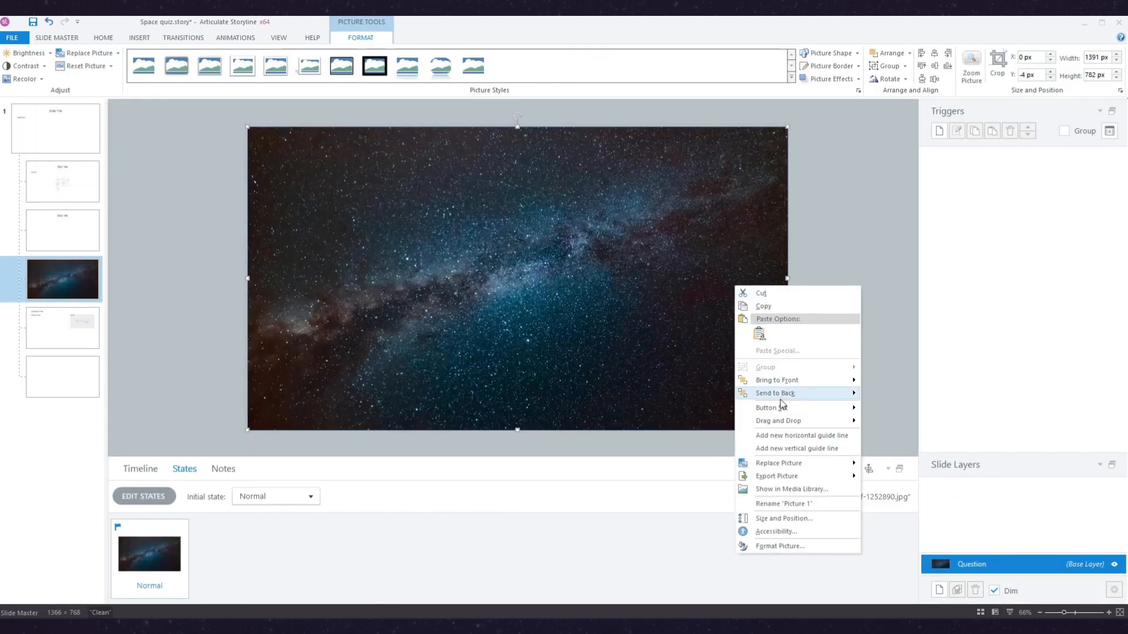
Send the starry sky picture to the back of the Question layout and lock it.
{"action": "left_click", "coordinate": [781, 395]}
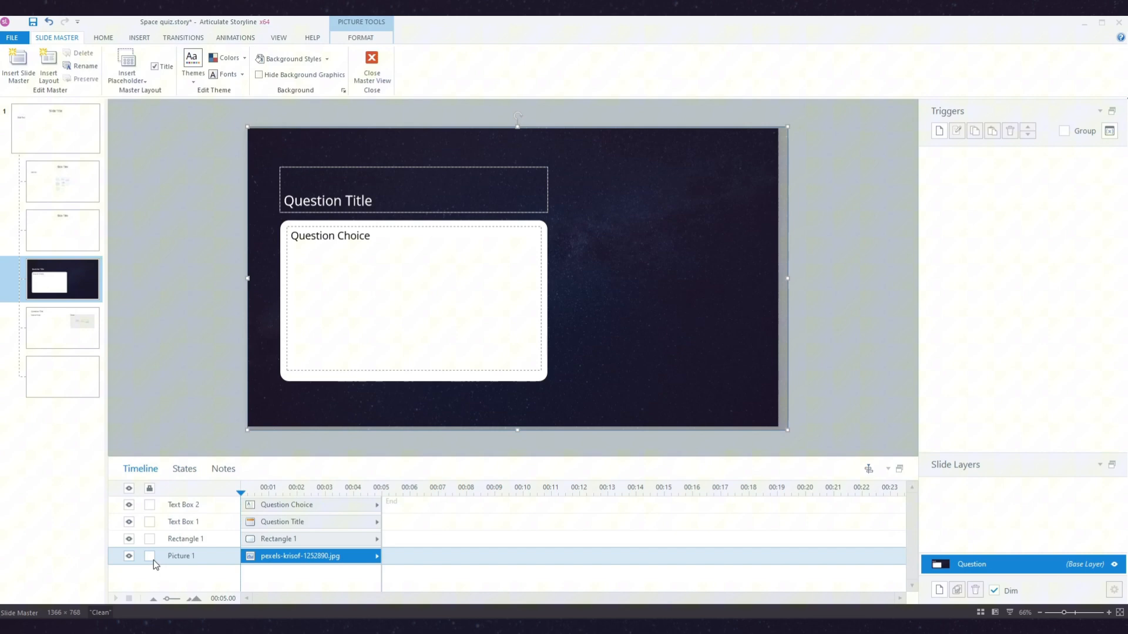
{"action": "left_click", "coordinate": [150, 556]}
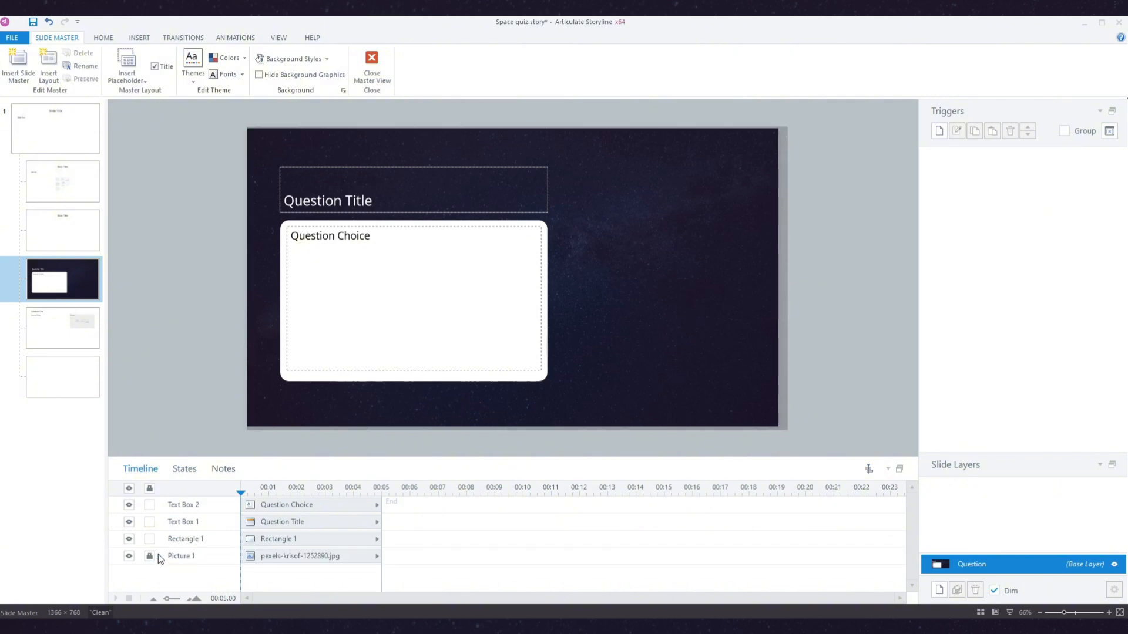
{"action": "left_click", "coordinate": [154, 558]}
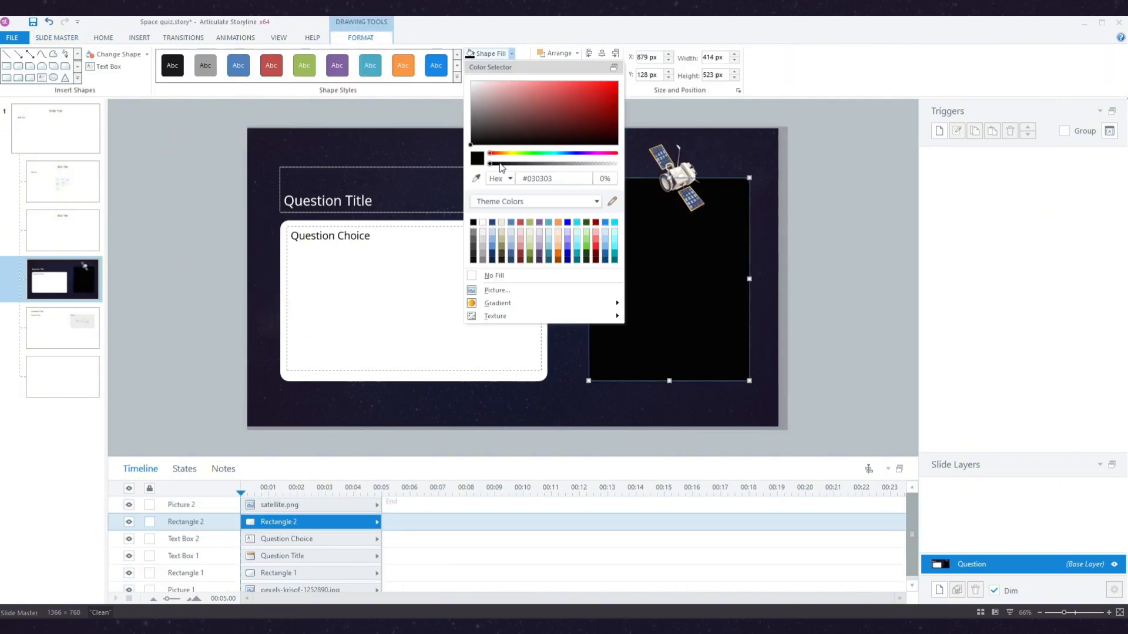
Increase the fill transparency of the black rectangle beneath the satellite on the Question layout.
{"action": "left_click_drag", "start_coordinate": [498, 164], "coordinate": [569, 166]}
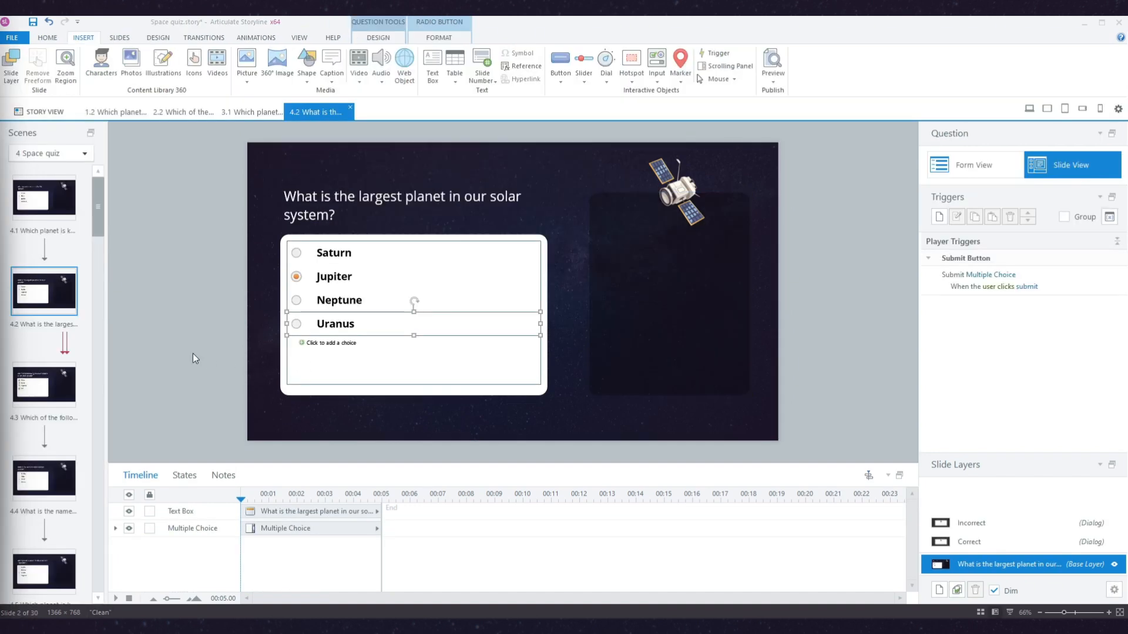
Look through several question slides in the 4 Space quiz scene to check their layout and answer styling.
{"action": "scroll", "coordinate": [42, 297], "scroll_direction": "down", "scroll_amount": 3}
{"action": "left_click", "coordinate": [39, 305]}
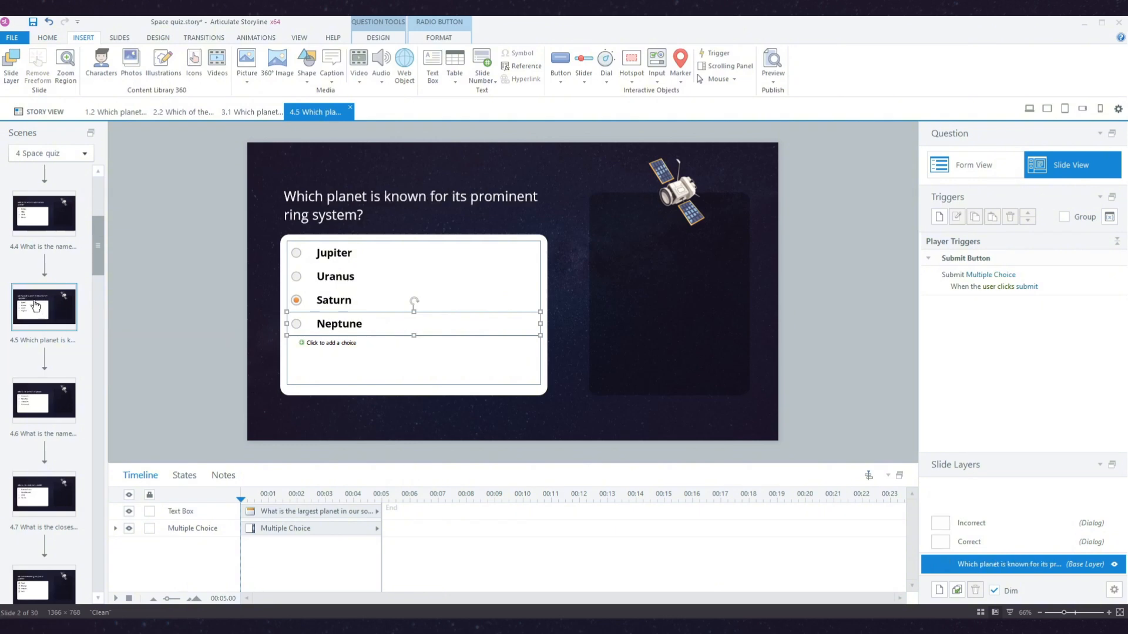
{"action": "scroll", "coordinate": [36, 315], "scroll_direction": "down", "scroll_amount": 4}
{"action": "left_click", "coordinate": [37, 305]}
{"action": "scroll", "coordinate": [36, 320], "scroll_direction": "down", "scroll_amount": 3}
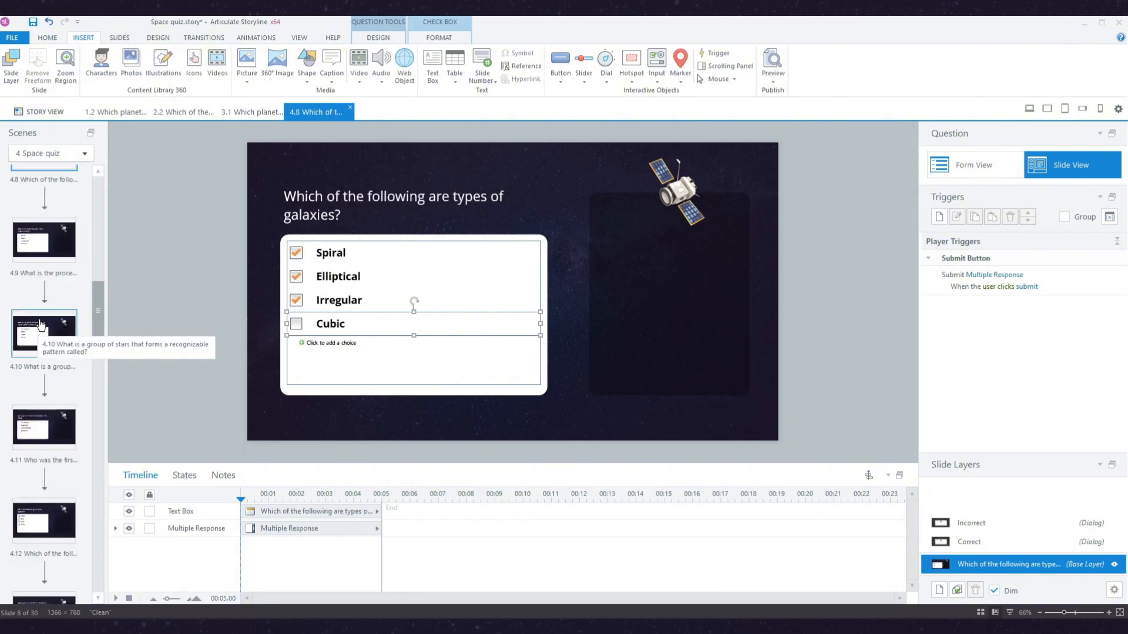
{"action": "left_click", "coordinate": [40, 333]}
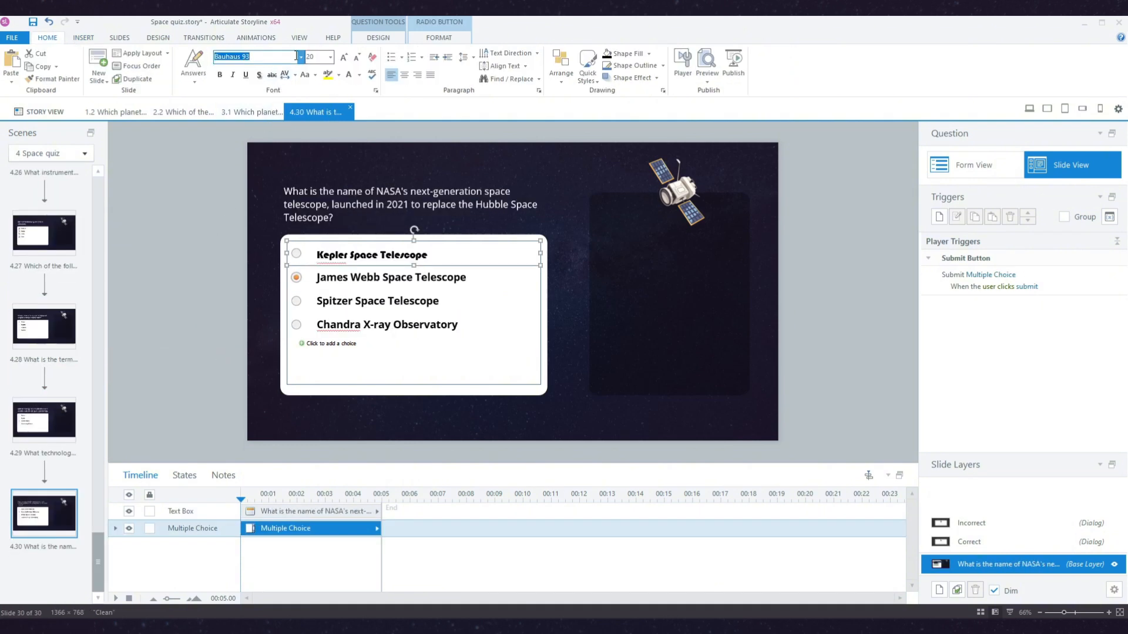
Change the Kepler Space Telescope answer's font to Bahnschrift and update the Answers text style to match, and check the slides.
{"action": "left_click", "coordinate": [301, 57]}
{"action": "scroll", "coordinate": [292, 300], "scroll_direction": "down", "scroll_amount": 1}
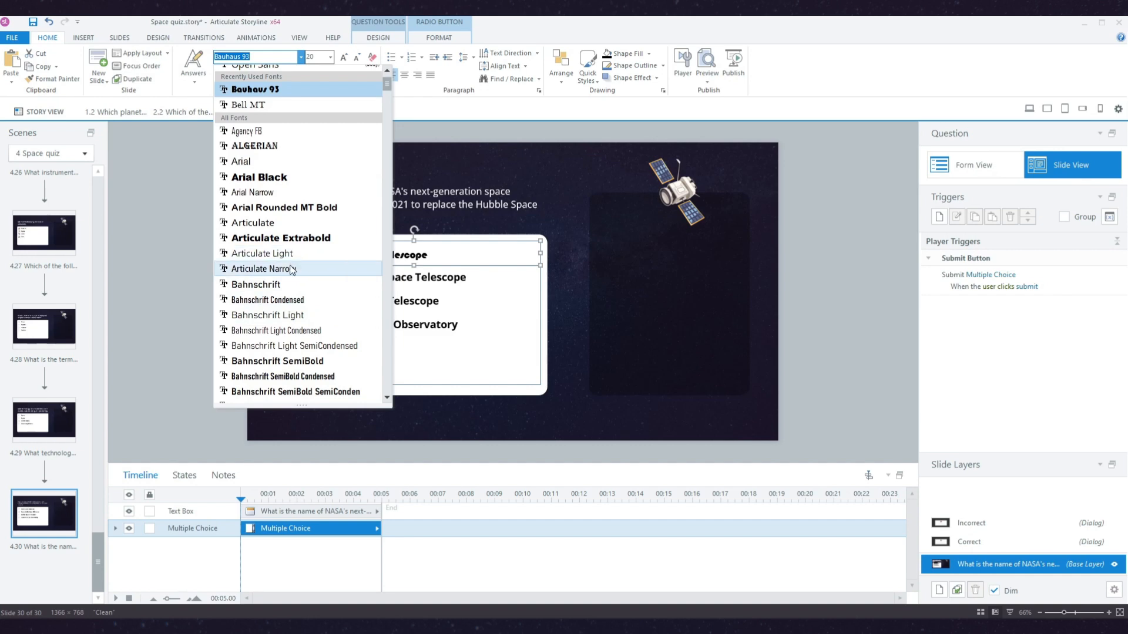
{"action": "left_click", "coordinate": [291, 283]}
{"action": "left_click", "coordinate": [199, 80]}
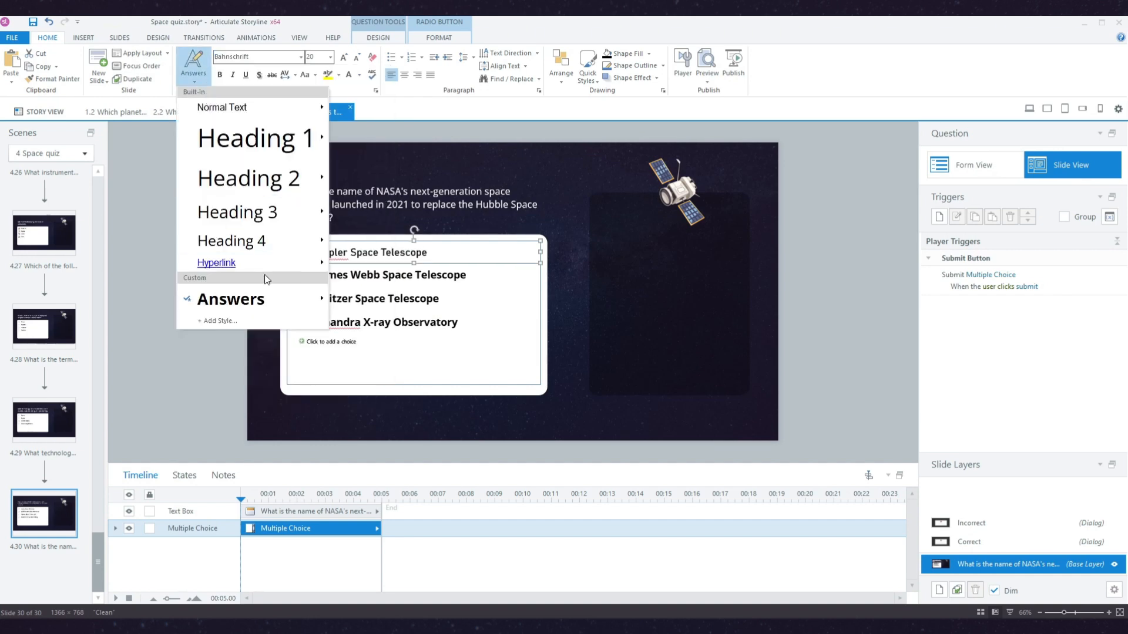
{"action": "mouse_move", "coordinate": [304, 295]}
{"action": "left_click", "coordinate": [361, 318]}
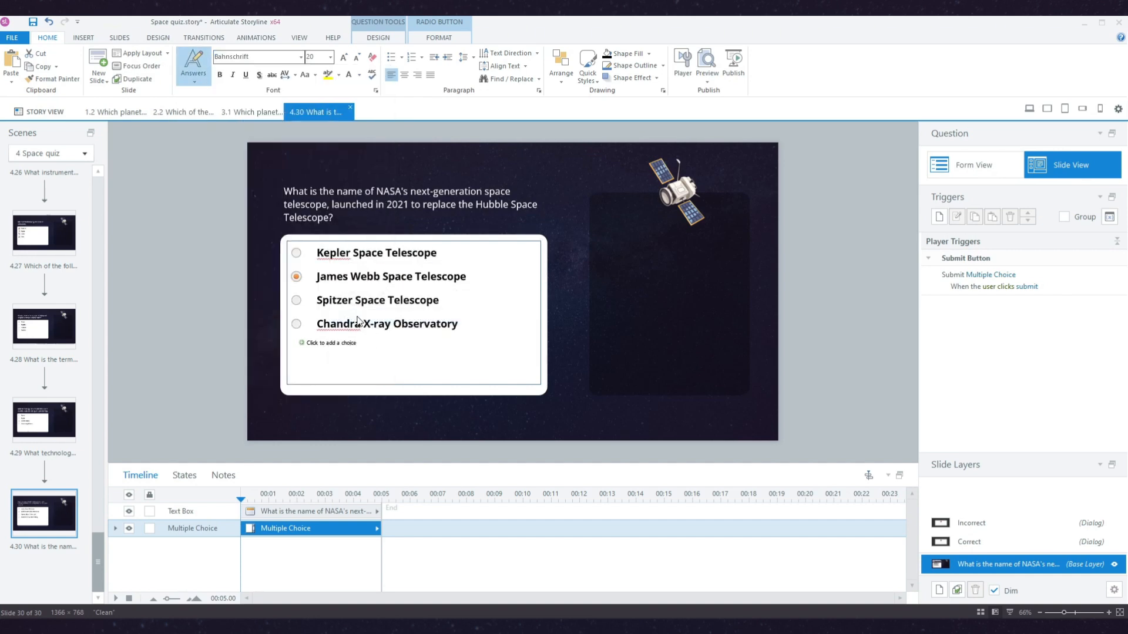
{"action": "left_click", "coordinate": [227, 393]}
{"action": "left_click", "coordinate": [44, 418]}
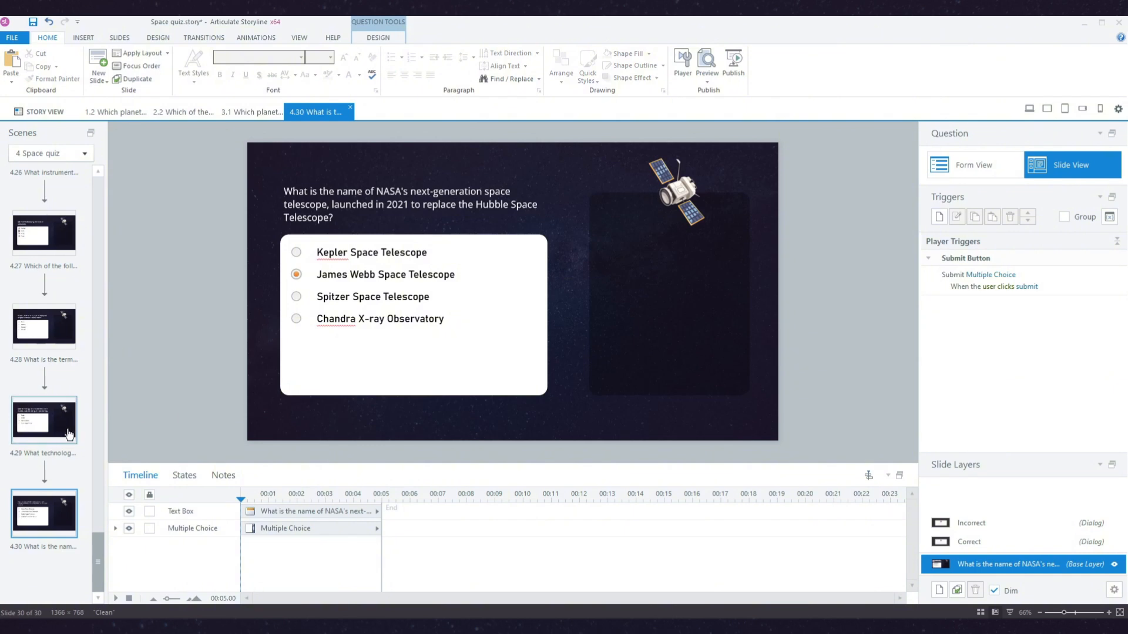
{"action": "left_click", "coordinate": [348, 286]}
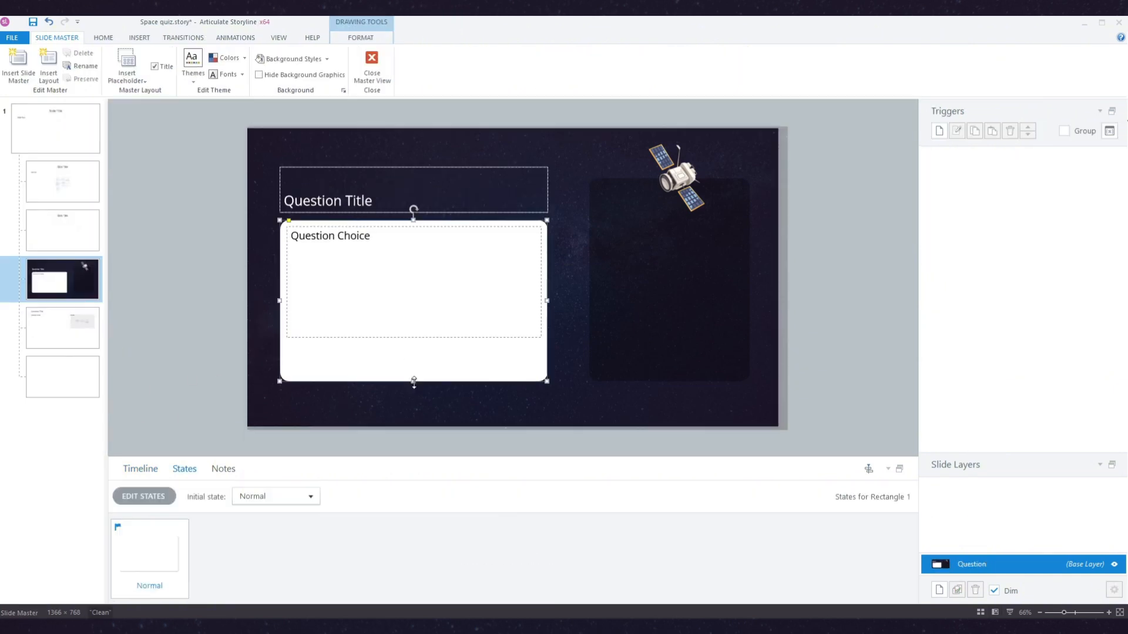
Shorten the white rectangle on the Question layout to just below the choice placeholder, and view the result on the question slides.
{"action": "left_click_drag", "start_coordinate": [412, 378], "coordinate": [411, 348]}
{"action": "left_click", "coordinate": [213, 310]}
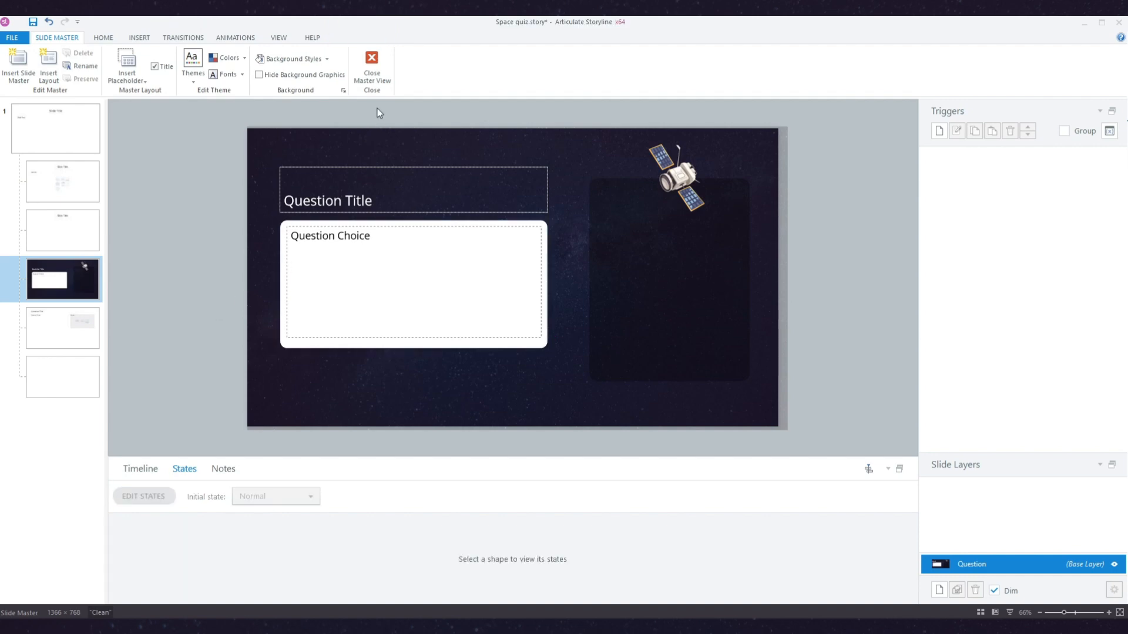
{"action": "left_click", "coordinate": [371, 61]}
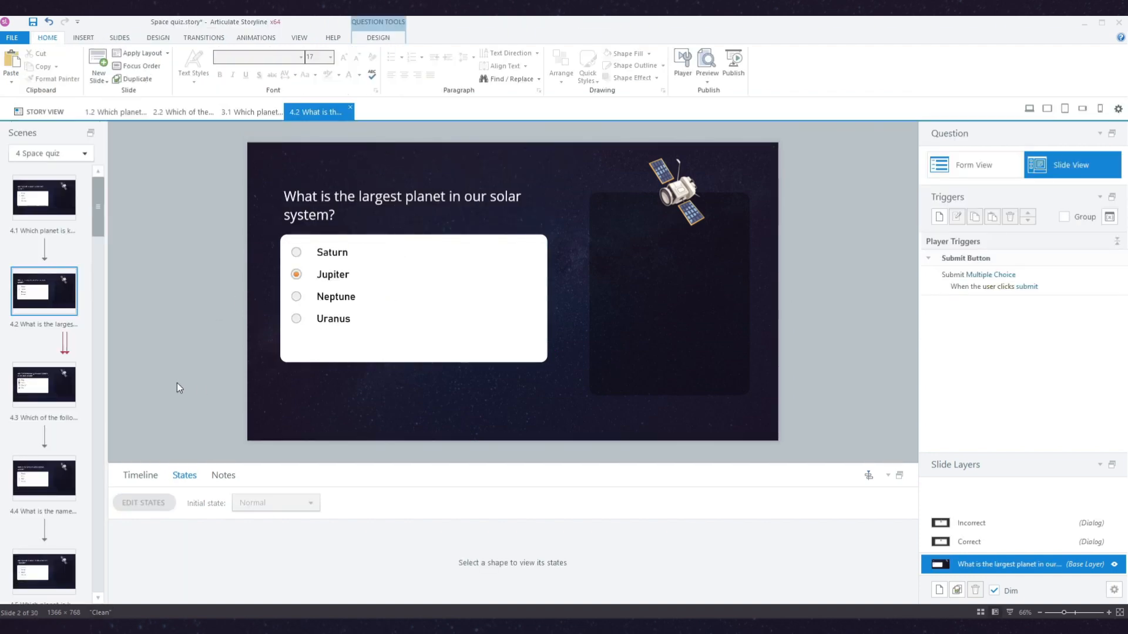
{"action": "left_click", "coordinate": [52, 393]}
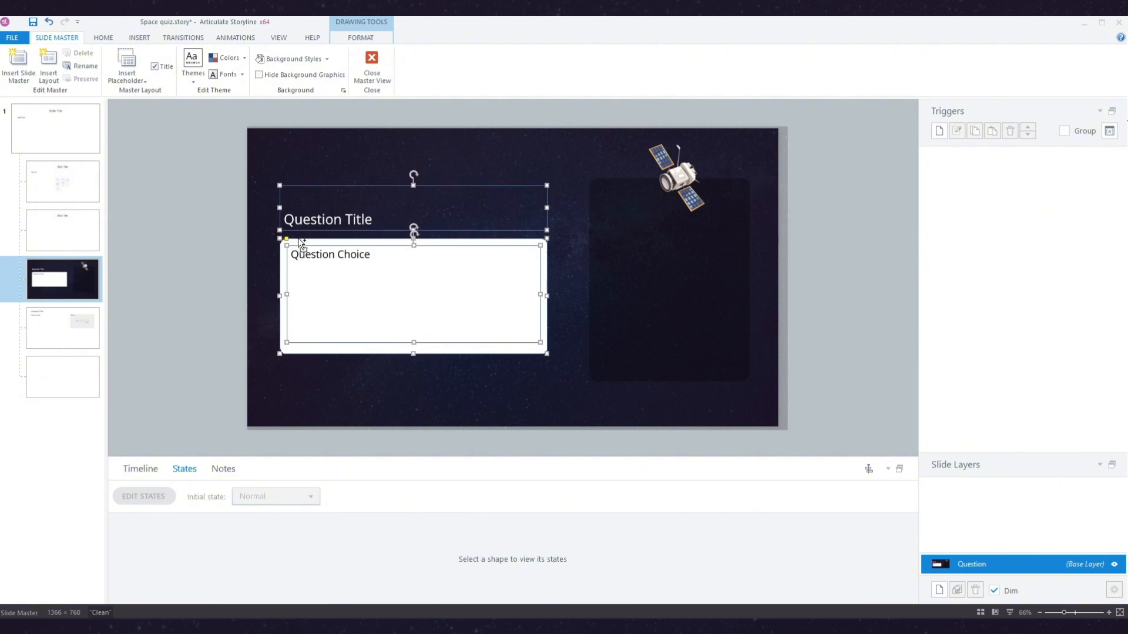
Leave the slide master, return to the story overview, and open the first slide of the 5 Space quiz scene.
{"action": "left_click", "coordinate": [372, 64]}
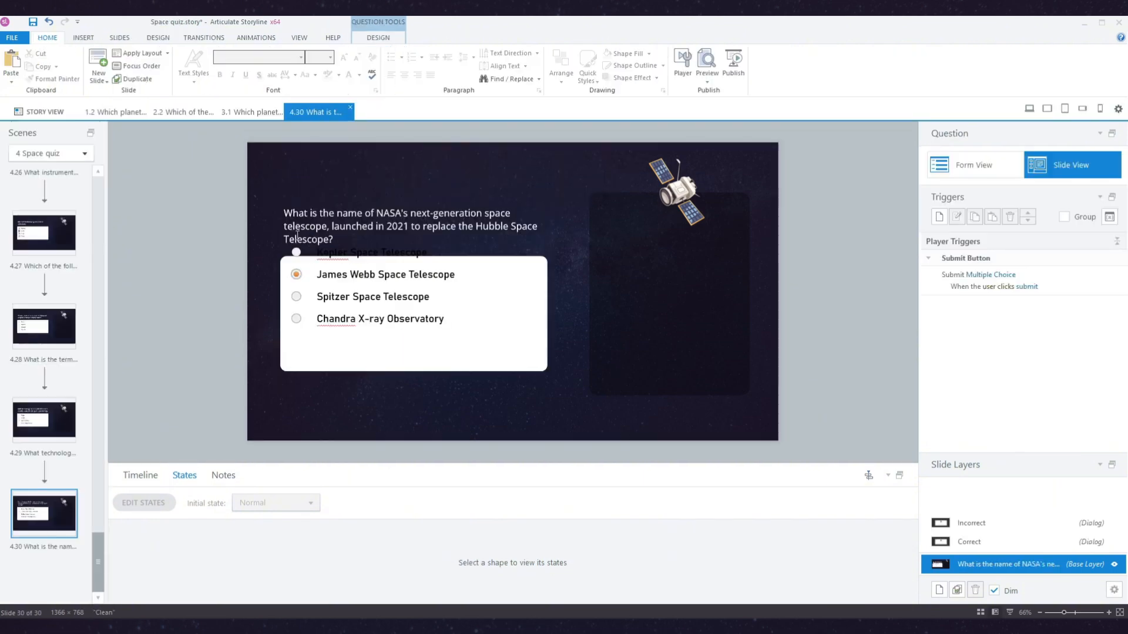
{"action": "left_click", "coordinate": [42, 111]}
{"action": "right_click", "coordinate": [707, 169]}
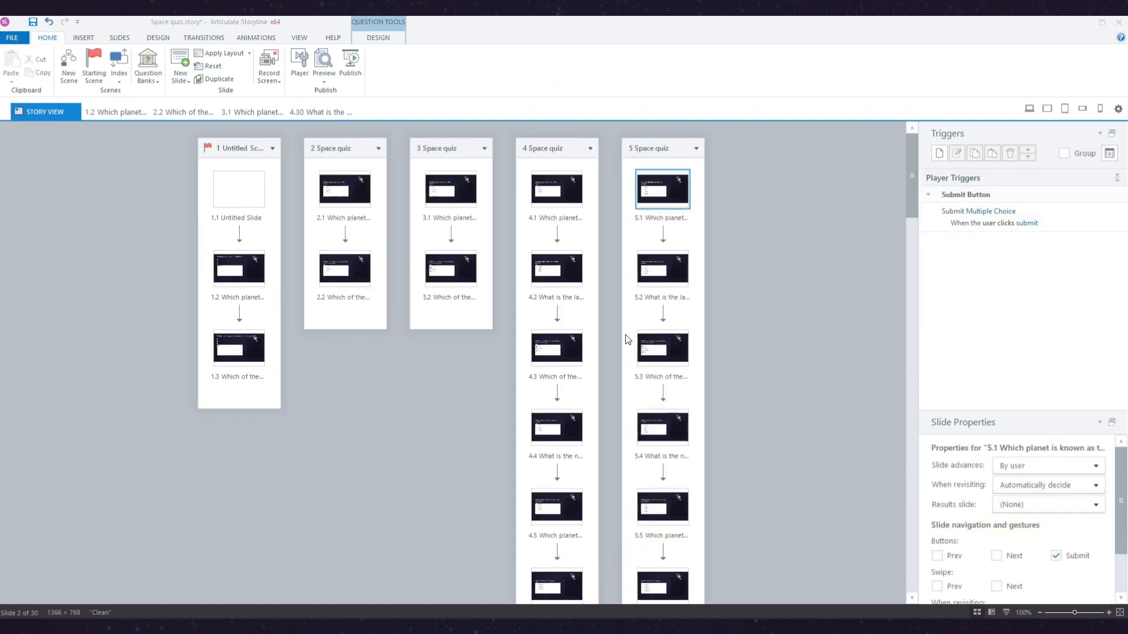
{"action": "double_click", "coordinate": [685, 207]}
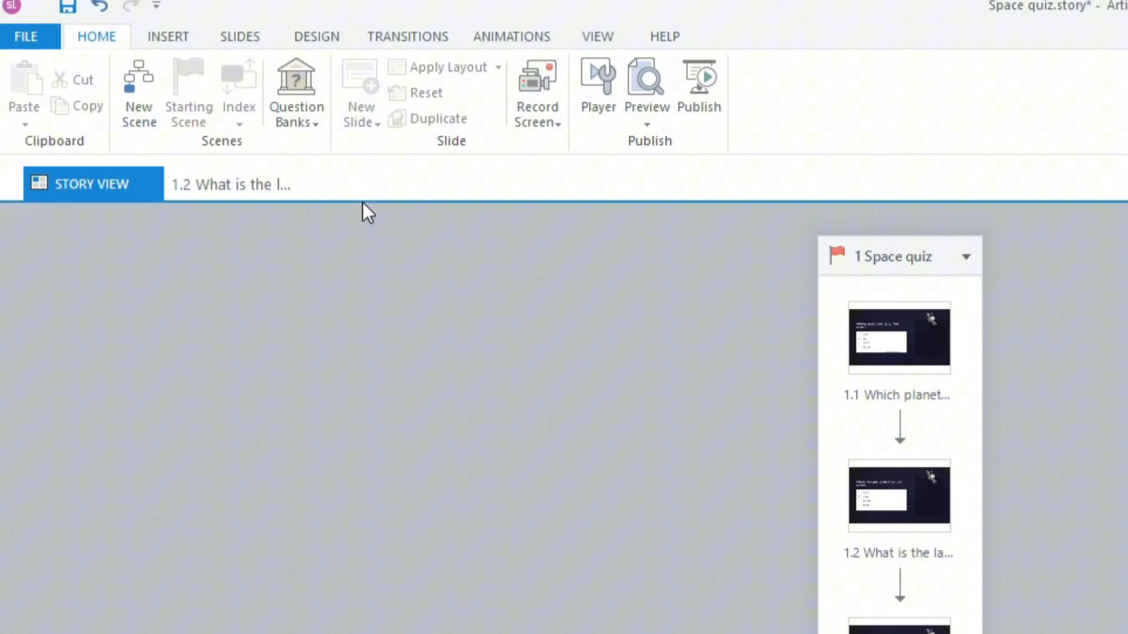
Open the Question Bank Manager and delete Question Bank 1.
{"action": "left_click", "coordinate": [161, 82]}
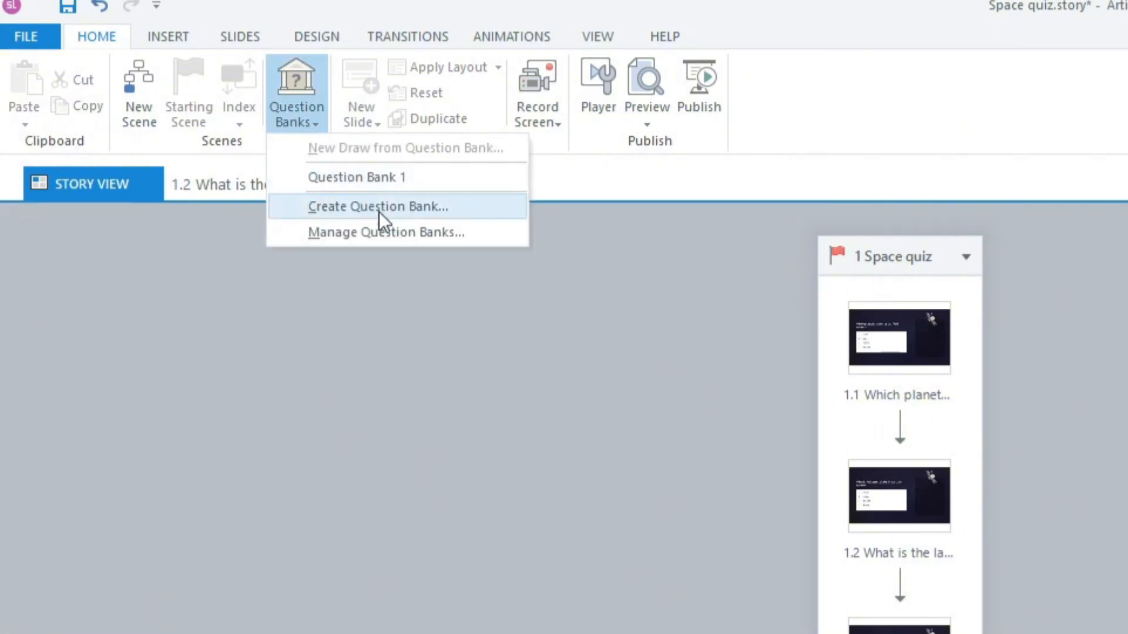
{"action": "left_click", "coordinate": [404, 234]}
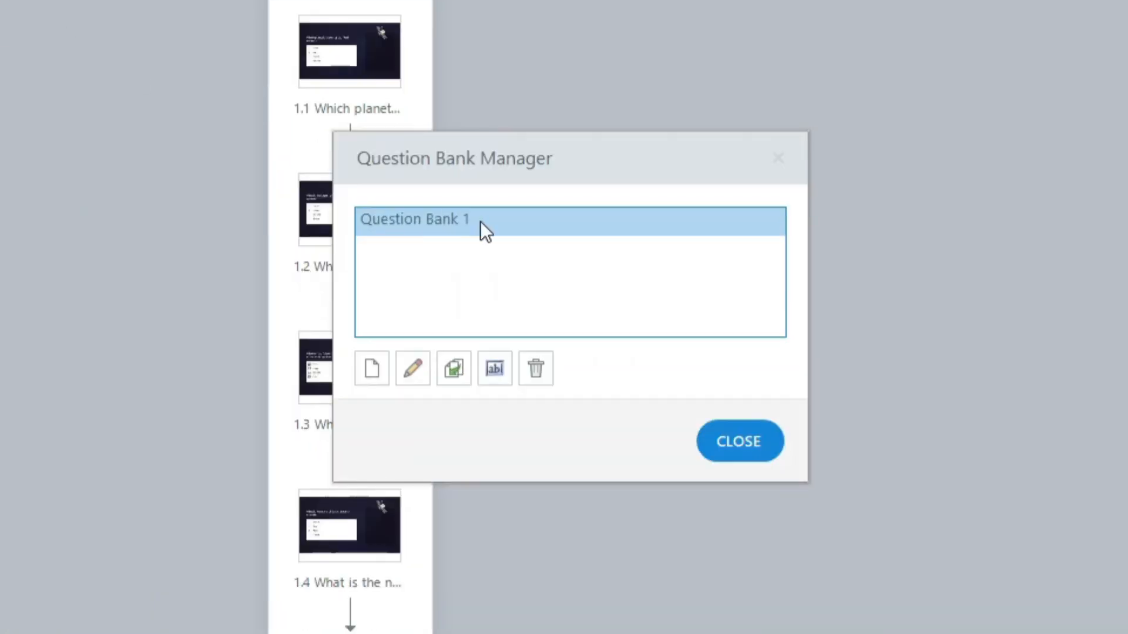
{"action": "left_click", "coordinate": [535, 368]}
{"action": "left_click", "coordinate": [509, 403]}
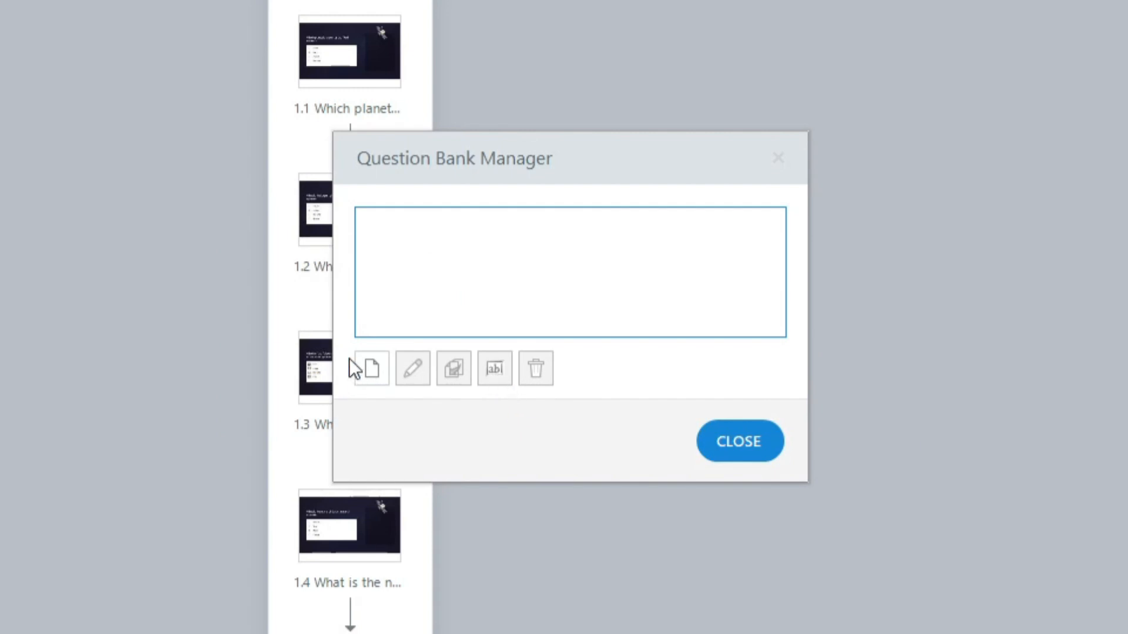
Create six question banks named Category 1 to Category 6 and look over the list.
{"action": "left_click", "coordinate": [373, 366]}
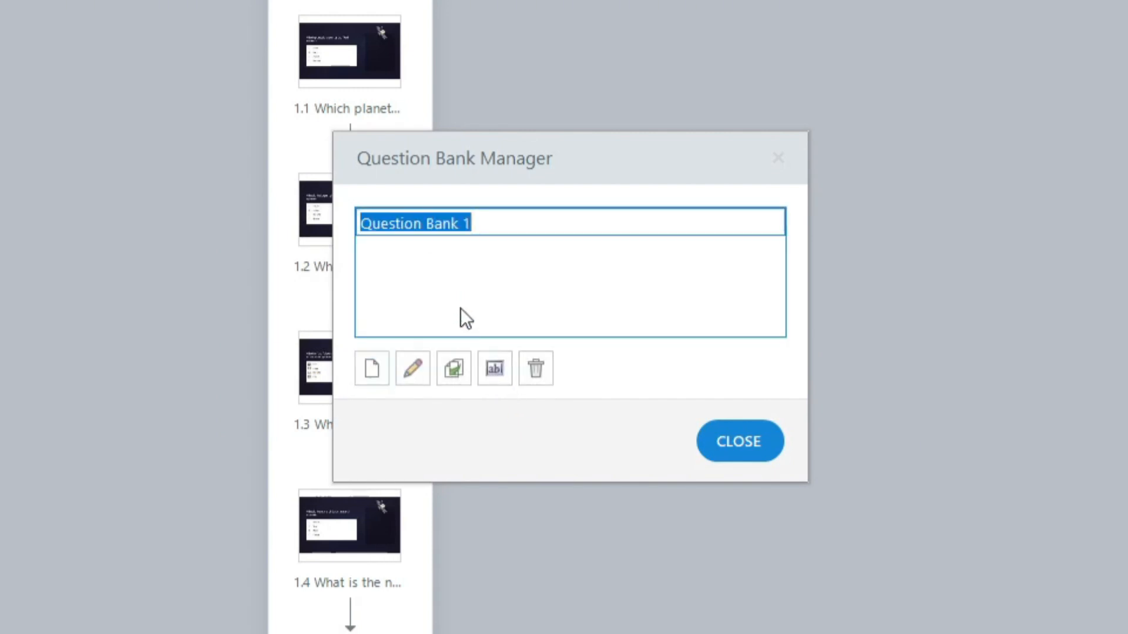
{"action": "type", "text": "Categor"}
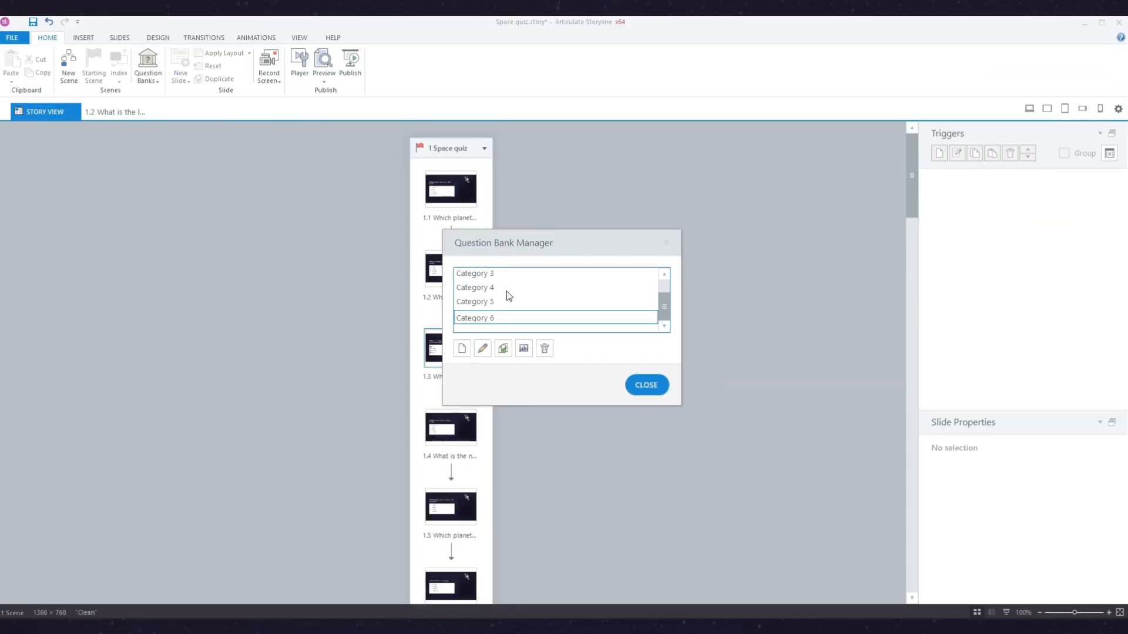
{"action": "left_click", "coordinate": [506, 291]}
{"action": "scroll", "coordinate": [507, 291], "scroll_direction": "up", "scroll_amount": 1}
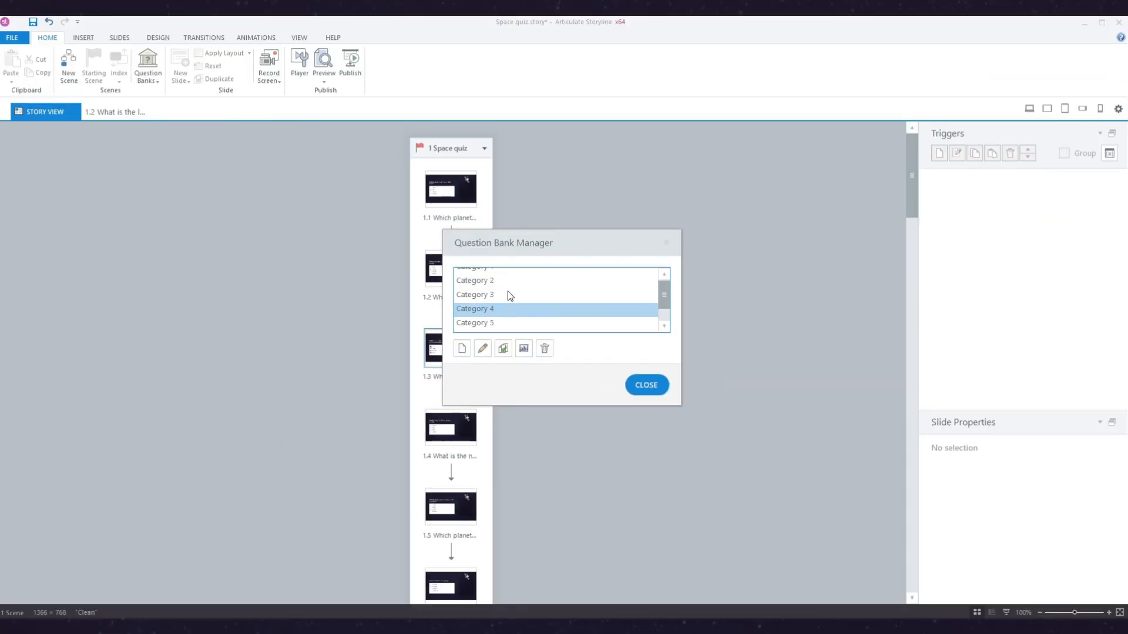
{"action": "scroll", "coordinate": [514, 300], "scroll_direction": "down", "scroll_amount": 1}
{"action": "scroll", "coordinate": [513, 308], "scroll_direction": "up", "scroll_amount": 1}
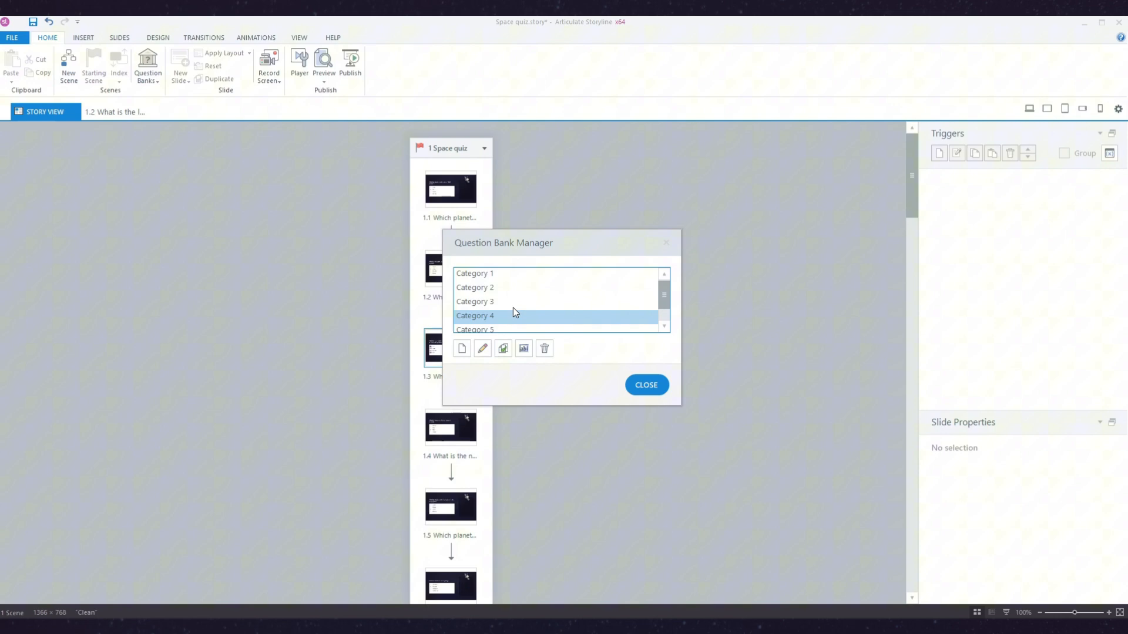
Open the Category 1 question bank and set up a question import from the story that moves questions into the bank.
{"action": "double_click", "coordinate": [495, 275]}
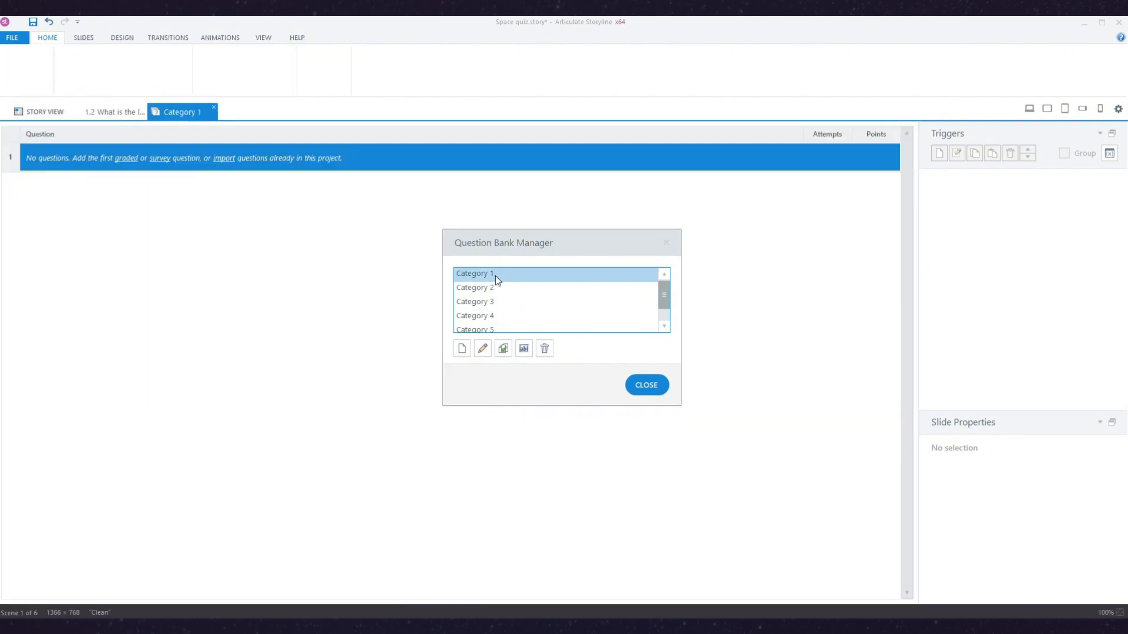
{"action": "left_click", "coordinate": [327, 240]}
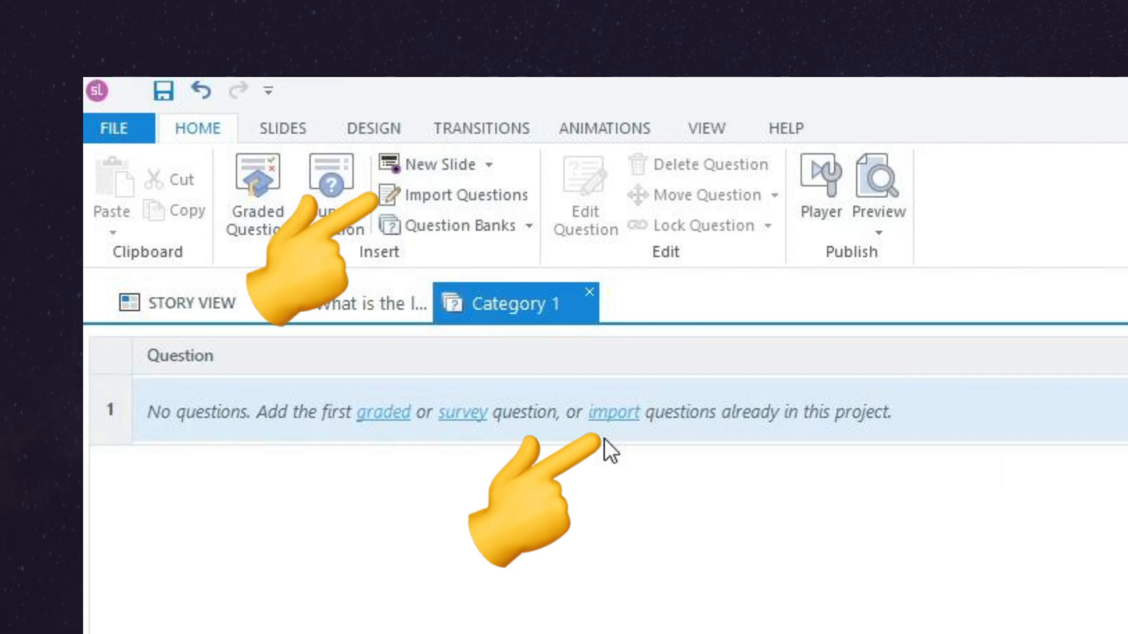
{"action": "left_click", "coordinate": [611, 413]}
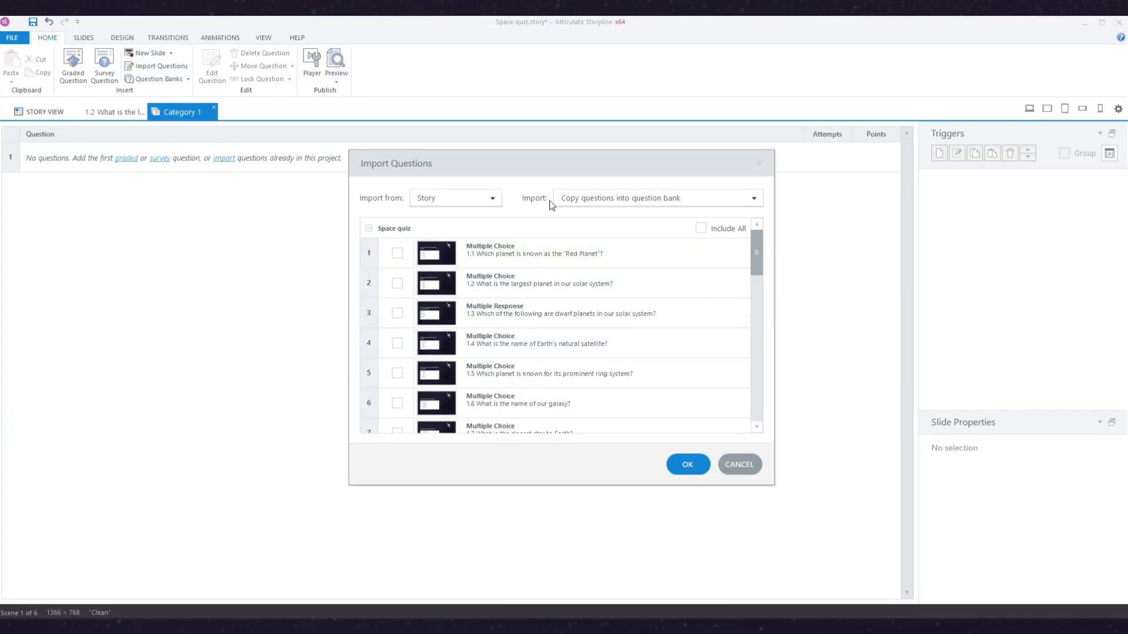
{"action": "left_click", "coordinate": [592, 202]}
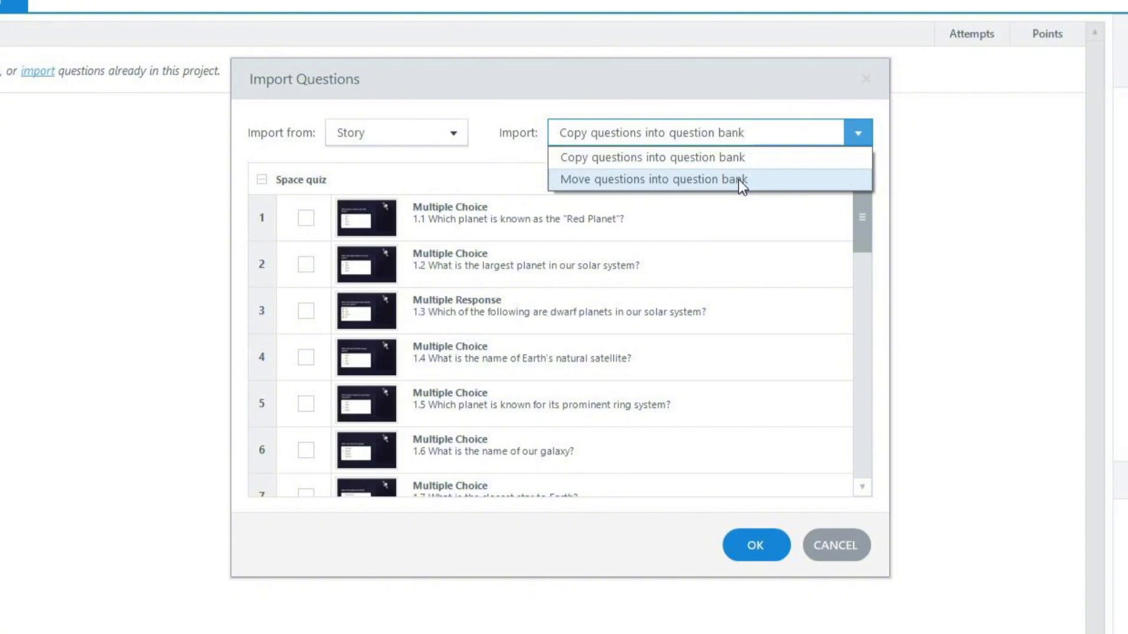
{"action": "left_click", "coordinate": [760, 189]}
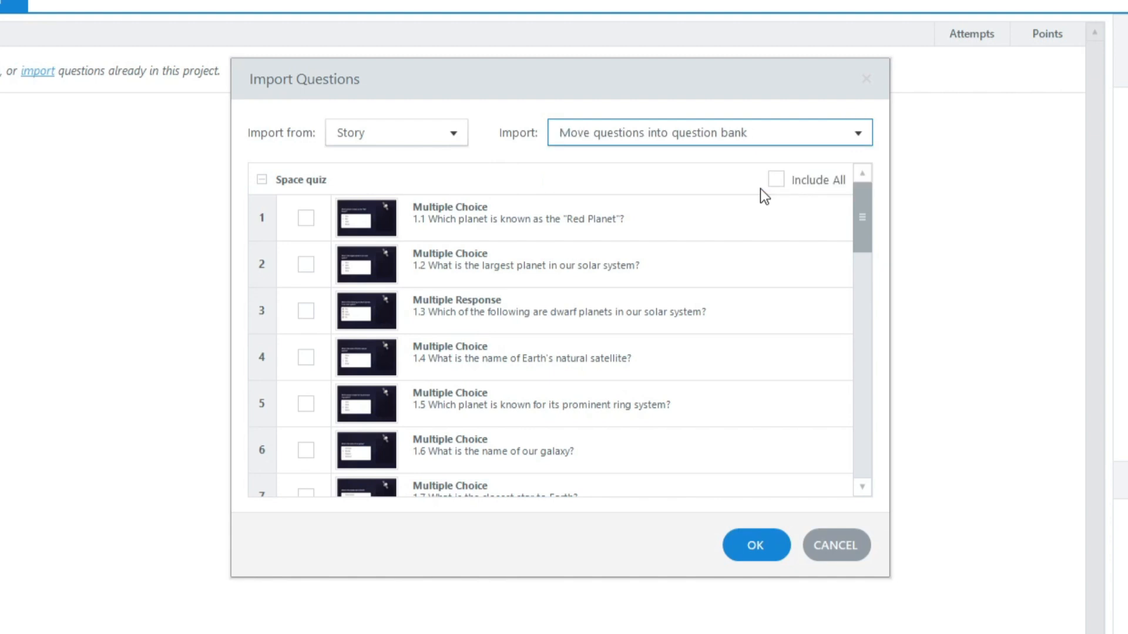
Include questions 1.1 to 1.5, from the Red Planet to the prominent ring system, and import them into Category 1.
{"action": "left_click", "coordinate": [397, 253]}
{"action": "left_click", "coordinate": [397, 283]}
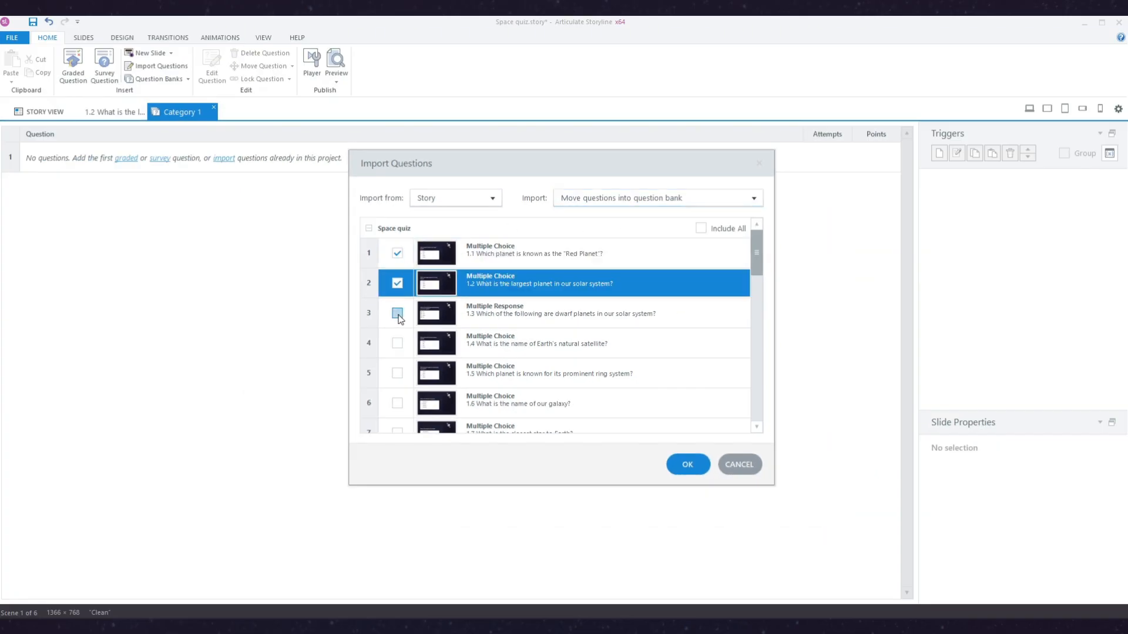
{"action": "left_click", "coordinate": [397, 313]}
{"action": "left_click", "coordinate": [397, 343]}
{"action": "left_click", "coordinate": [397, 374]}
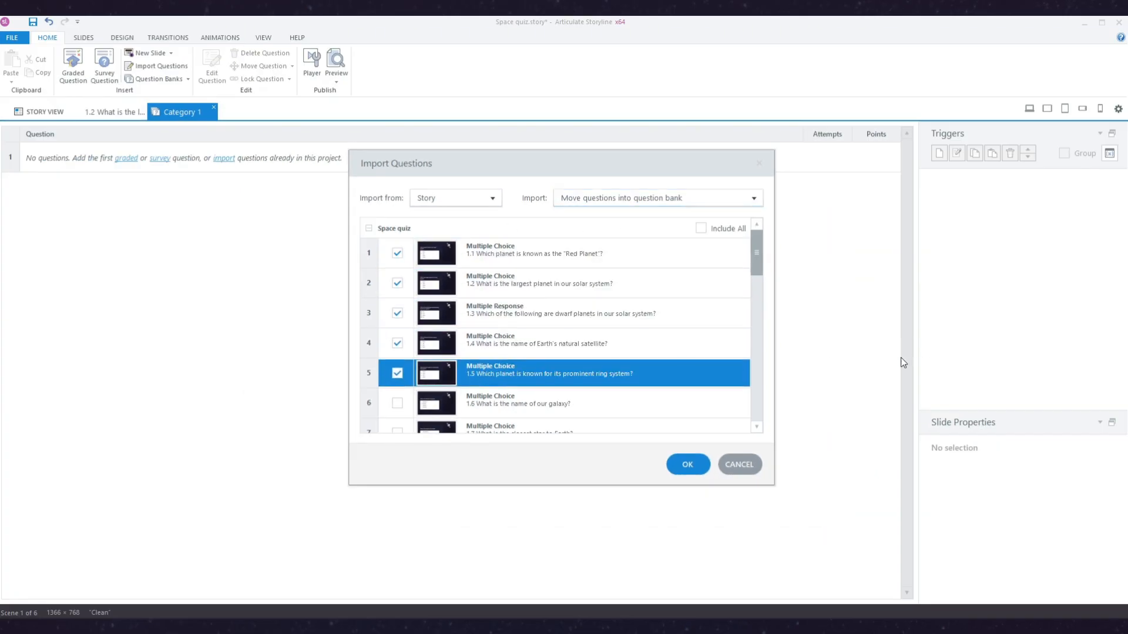
{"action": "left_click", "coordinate": [684, 465]}
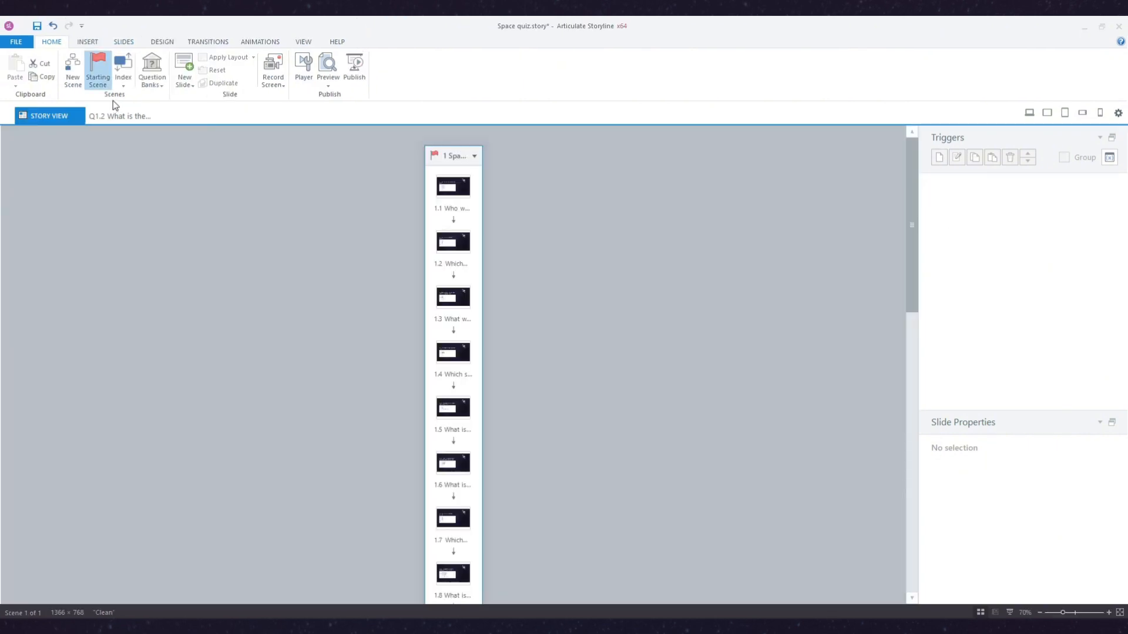
Open the Category 2 question bank and set its story question import to move questions into the bank.
{"action": "left_click", "coordinate": [154, 71]}
{"action": "left_click", "coordinate": [176, 125]}
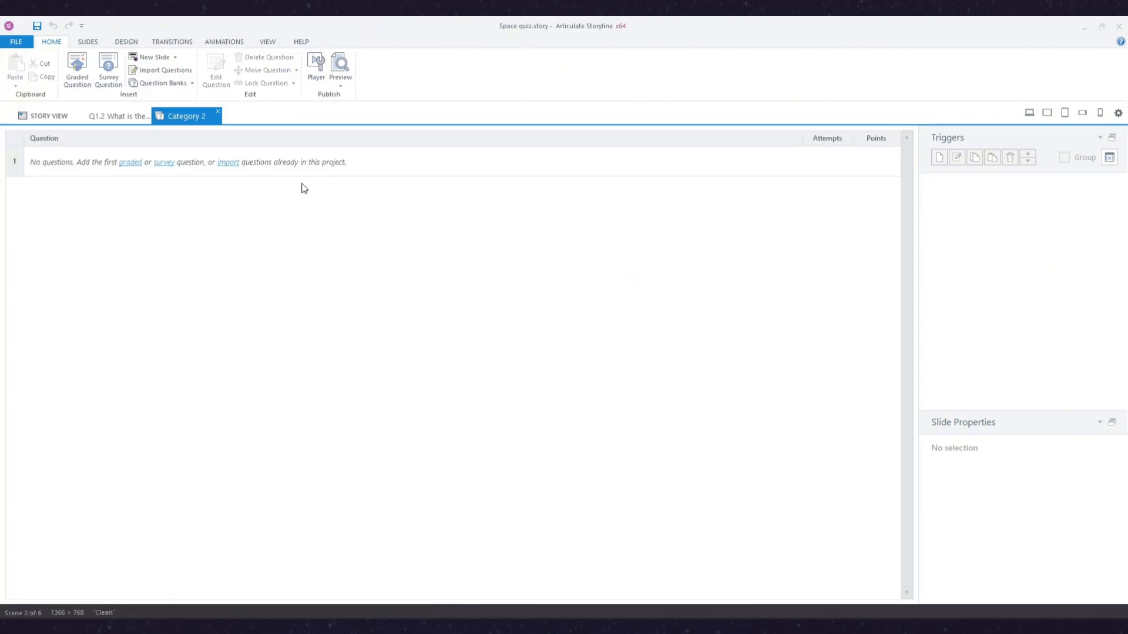
{"action": "left_click", "coordinate": [229, 163]}
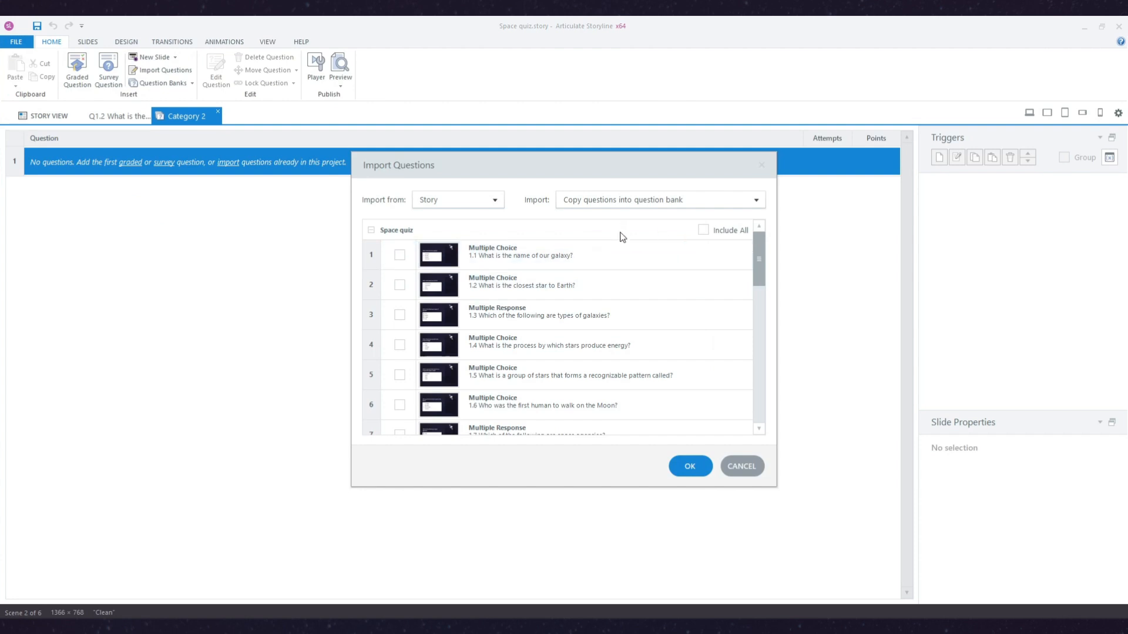
{"action": "left_click", "coordinate": [631, 200]}
{"action": "left_click", "coordinate": [637, 228]}
Include questions 1.1 to 1.5, from the name of our galaxy to the recognizable star pattern, in the Category 2 import.
{"action": "left_click", "coordinate": [400, 255]}
{"action": "left_click", "coordinate": [400, 285]}
{"action": "left_click", "coordinate": [399, 315]}
{"action": "left_click", "coordinate": [400, 344]}
{"action": "left_click", "coordinate": [400, 375]}
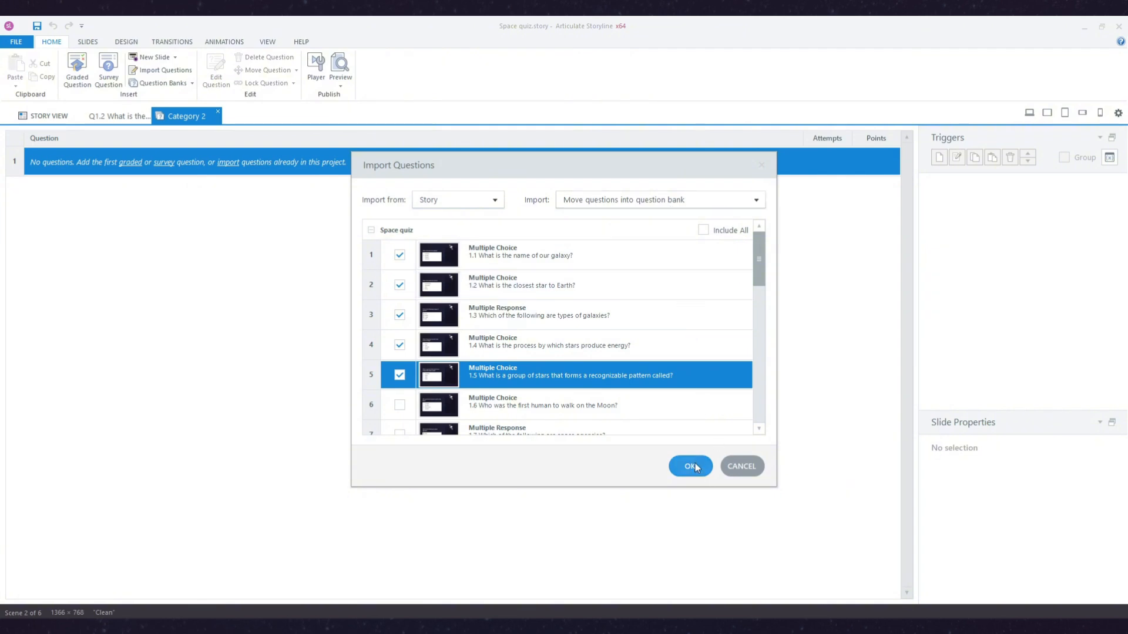
Rename the emptied first scene to Intro.
{"action": "type", "text": "In"}
{"action": "type", "text": "tro"}
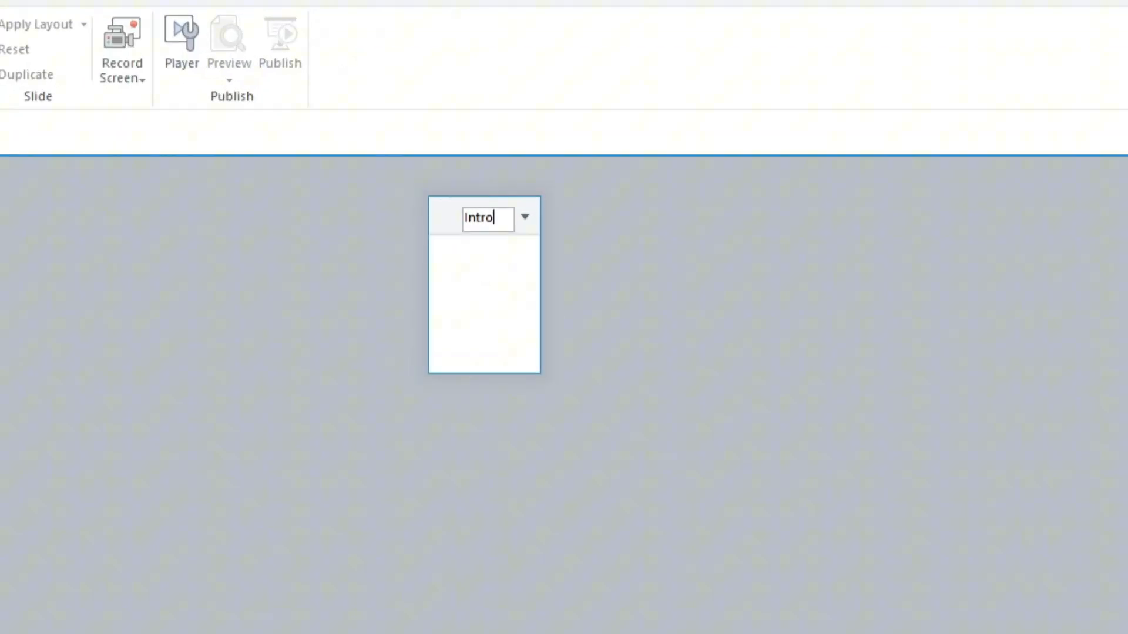
{"action": "key", "text": "Return"}
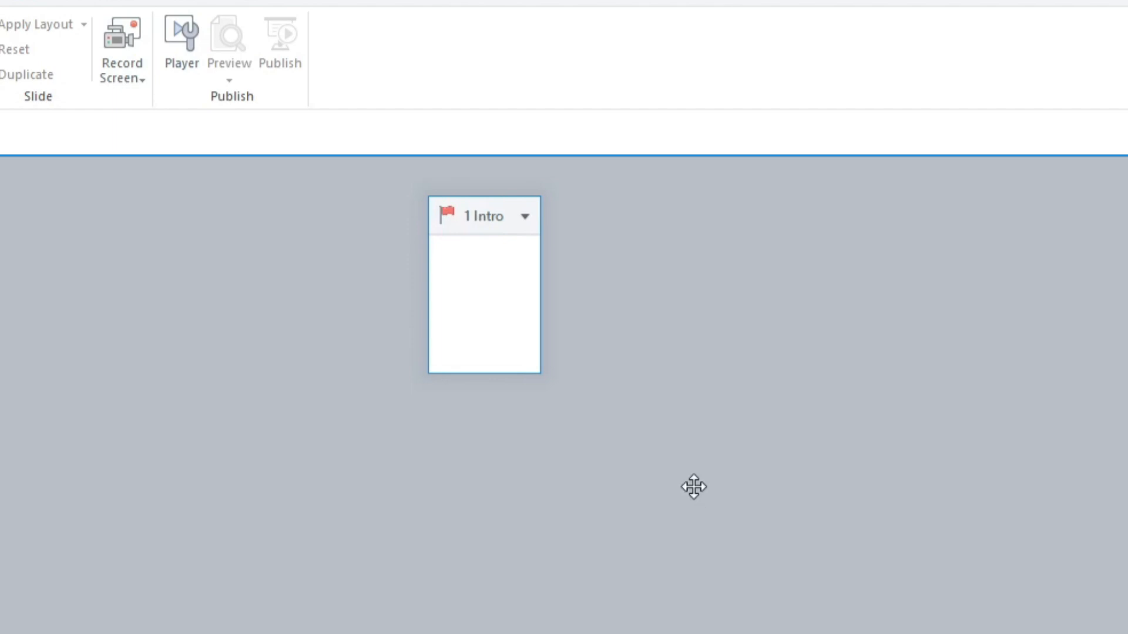
{"action": "left_click", "coordinate": [693, 487]}
{"action": "left_click", "coordinate": [486, 221]}
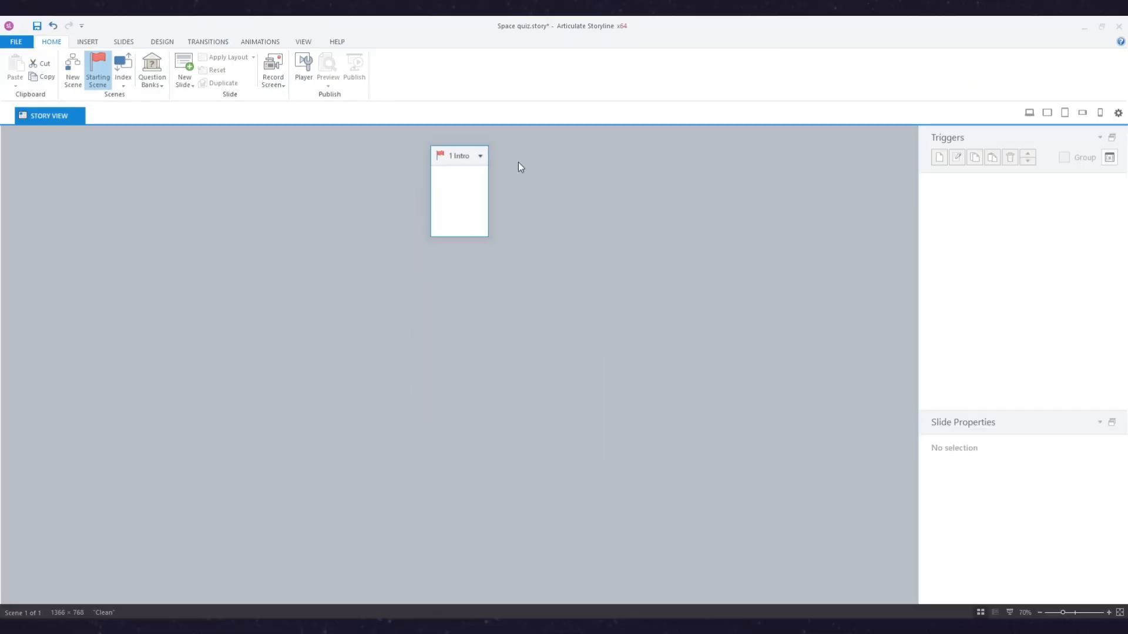
Add six new scenes after Intro and name them as the category scenes.
{"action": "right_click", "coordinate": [598, 228]}
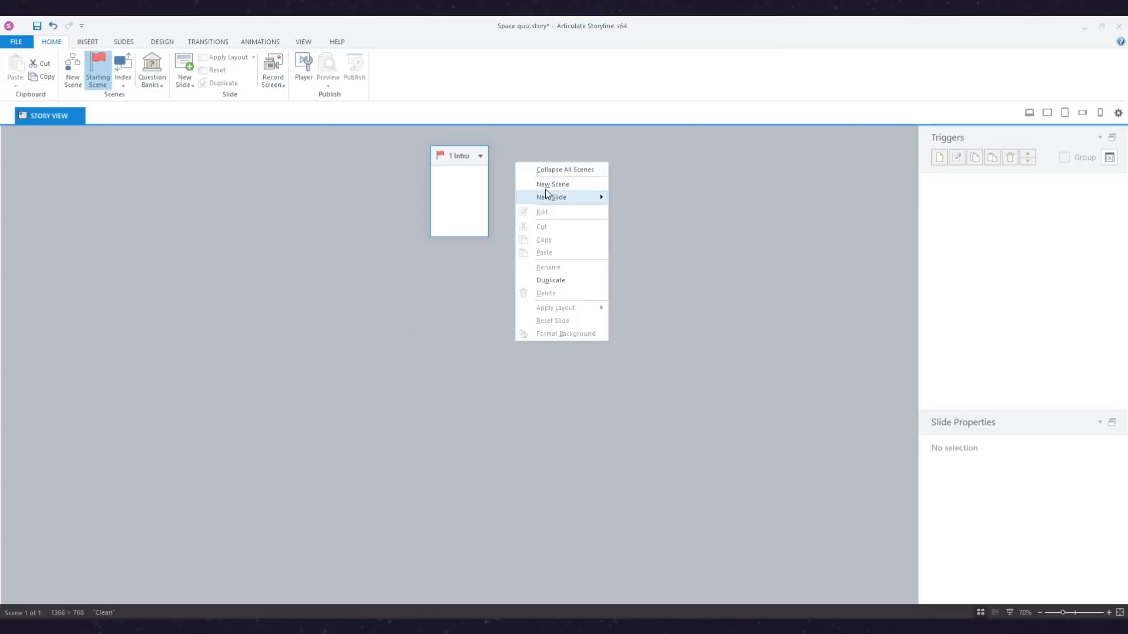
{"action": "left_click", "coordinate": [657, 274]}
{"action": "left_click", "coordinate": [496, 155]}
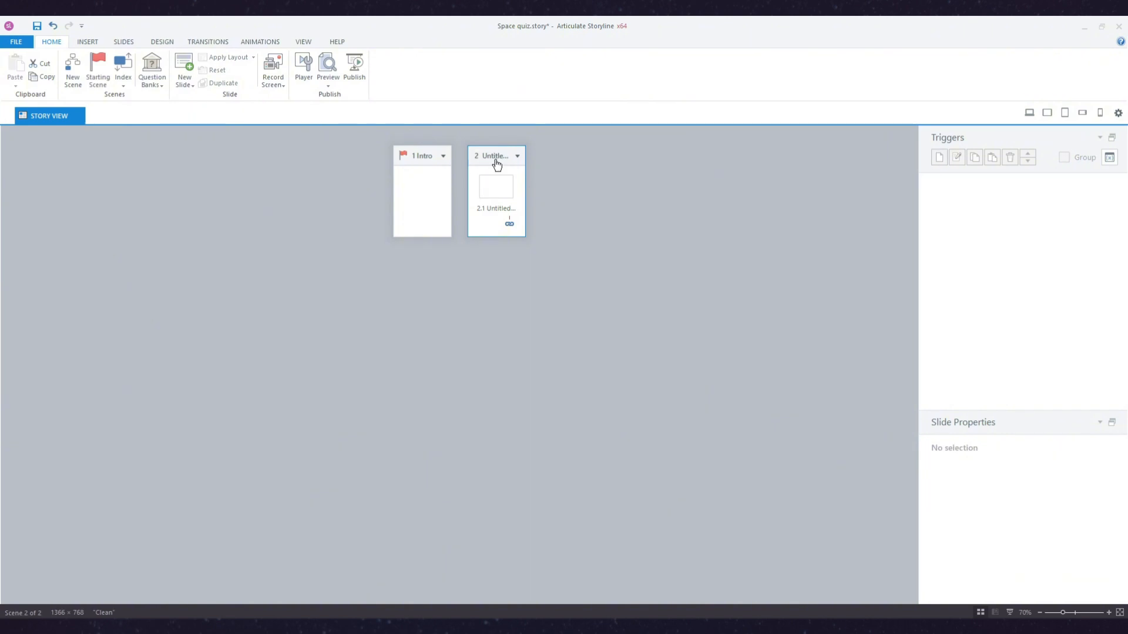
{"action": "left_click", "coordinate": [497, 154]}
{"action": "type", "text": "S"}
{"action": "key", "text": "Return"}
{"action": "right_click", "coordinate": [545, 162]}
{"action": "left_click", "coordinate": [578, 183]}
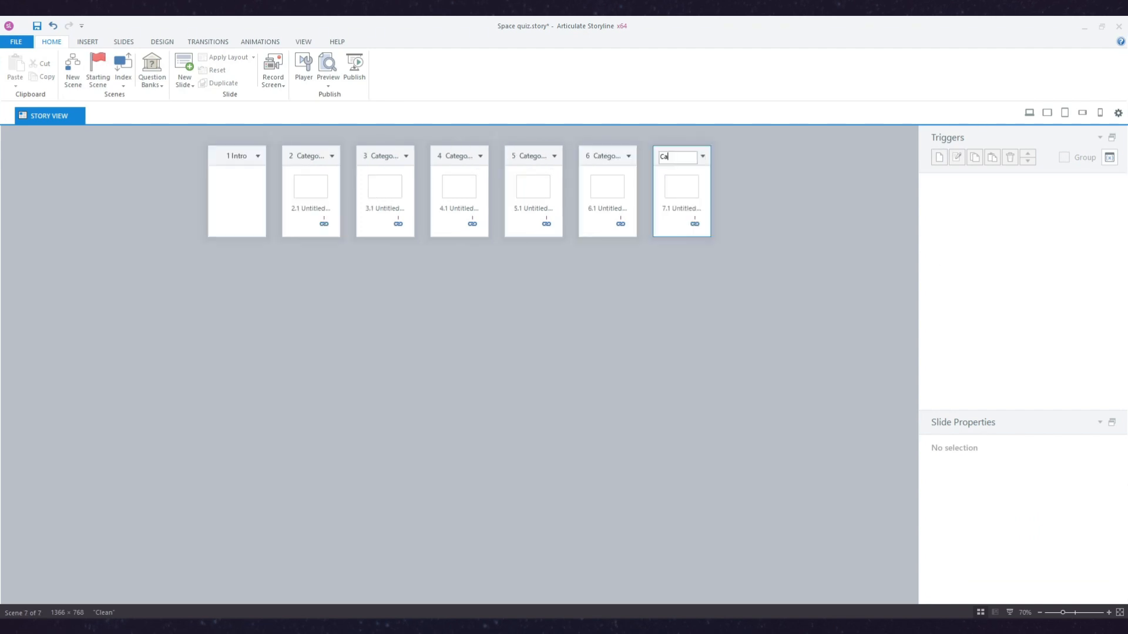
{"action": "key", "text": "Return"}
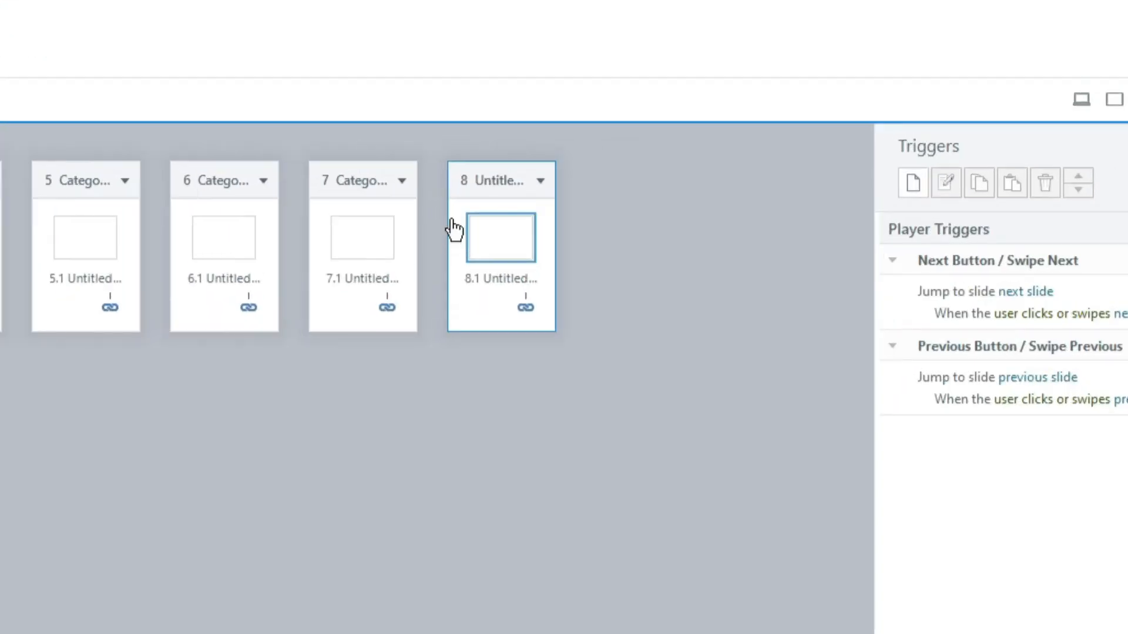
Name the new scene 8 Results.
{"action": "left_click", "coordinate": [723, 158]}
{"action": "left_click", "coordinate": [507, 185]}
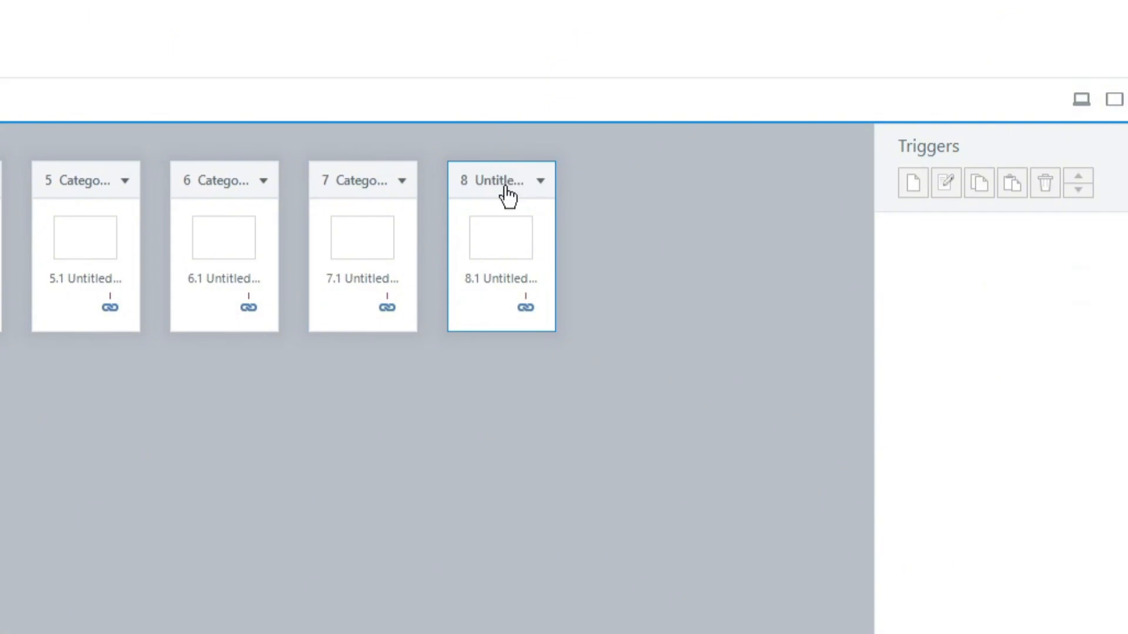
{"action": "double_click", "coordinate": [504, 187]}
{"action": "type", "text": "Results"}
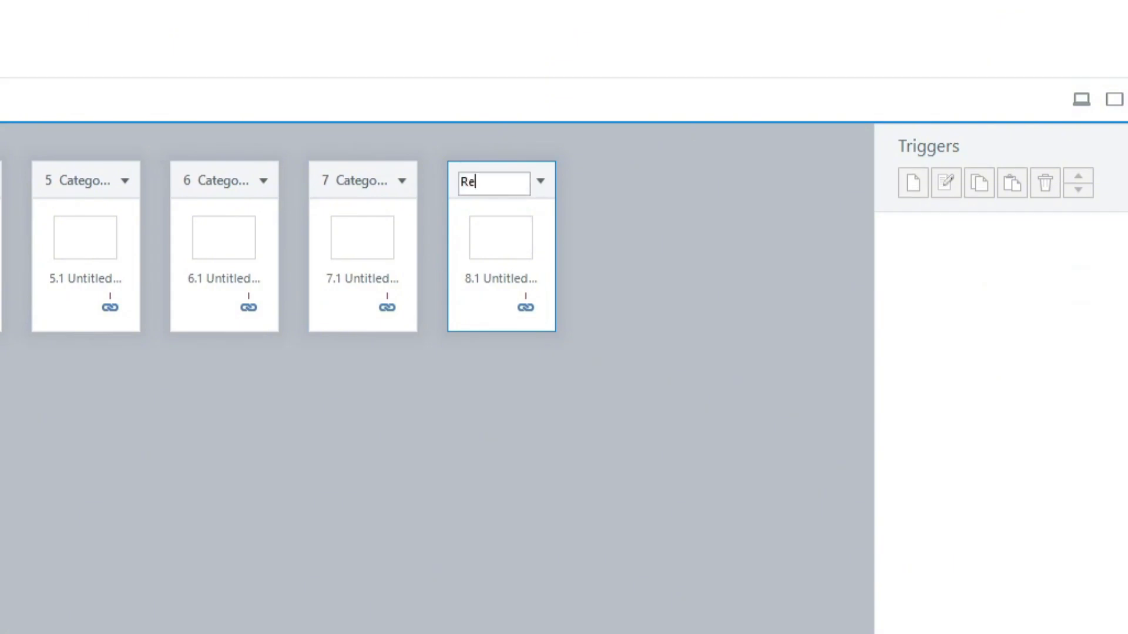
{"action": "key", "text": "Return"}
Insert a random draw of 2 questions from the Category 1 question bank after slide 2.1 in scene 2.
{"action": "right_click", "coordinate": [267, 177]}
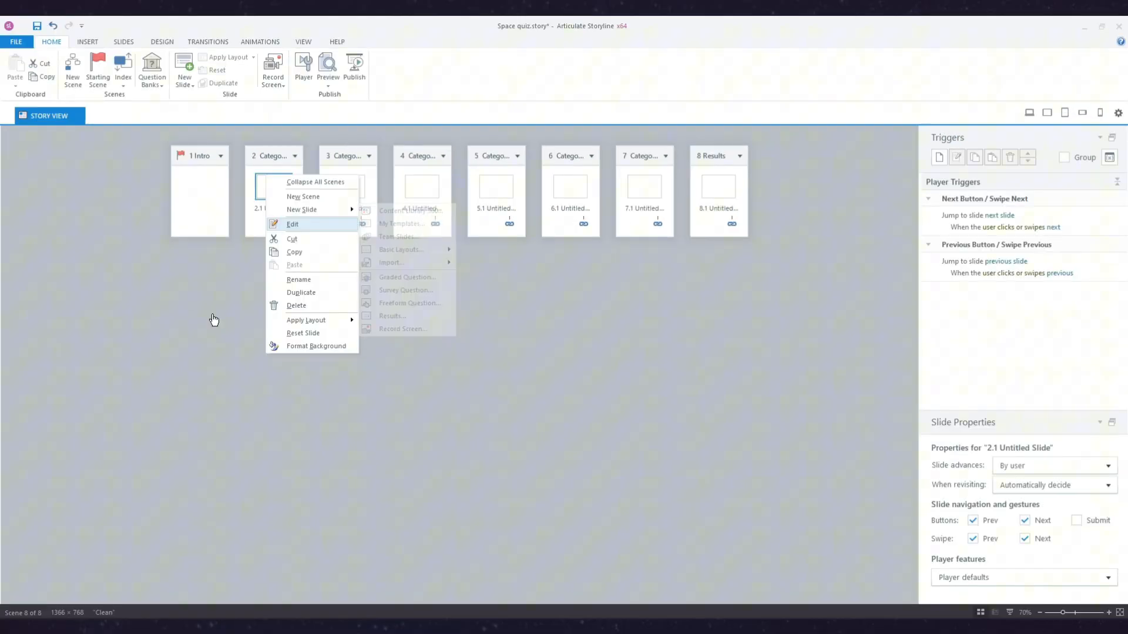
{"action": "key", "text": "Escape"}
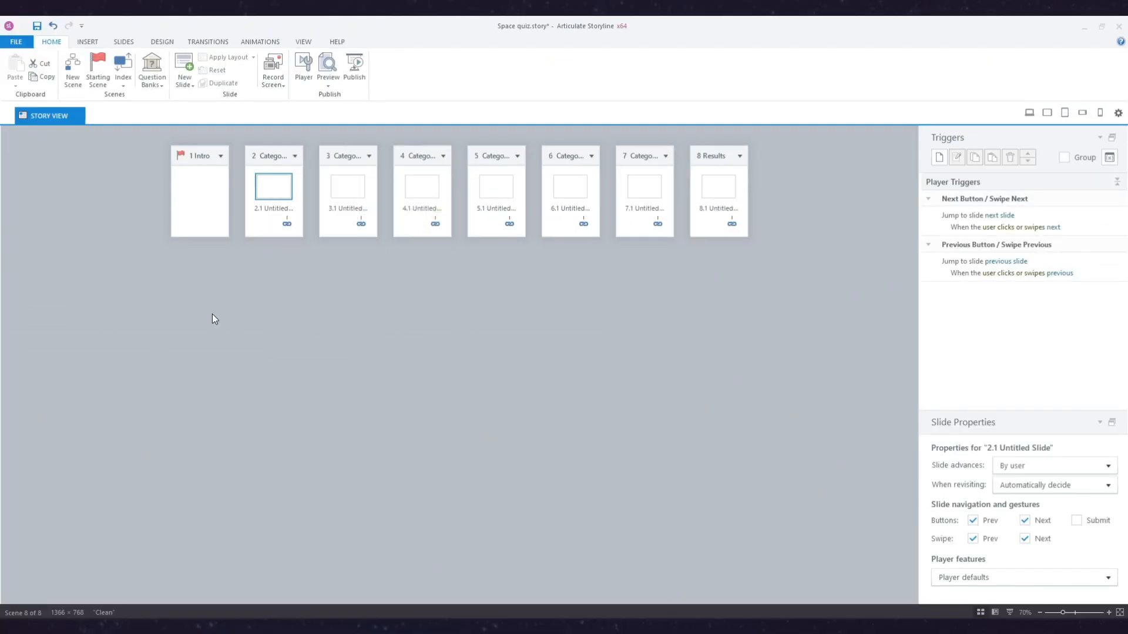
{"action": "left_click", "coordinate": [156, 86]}
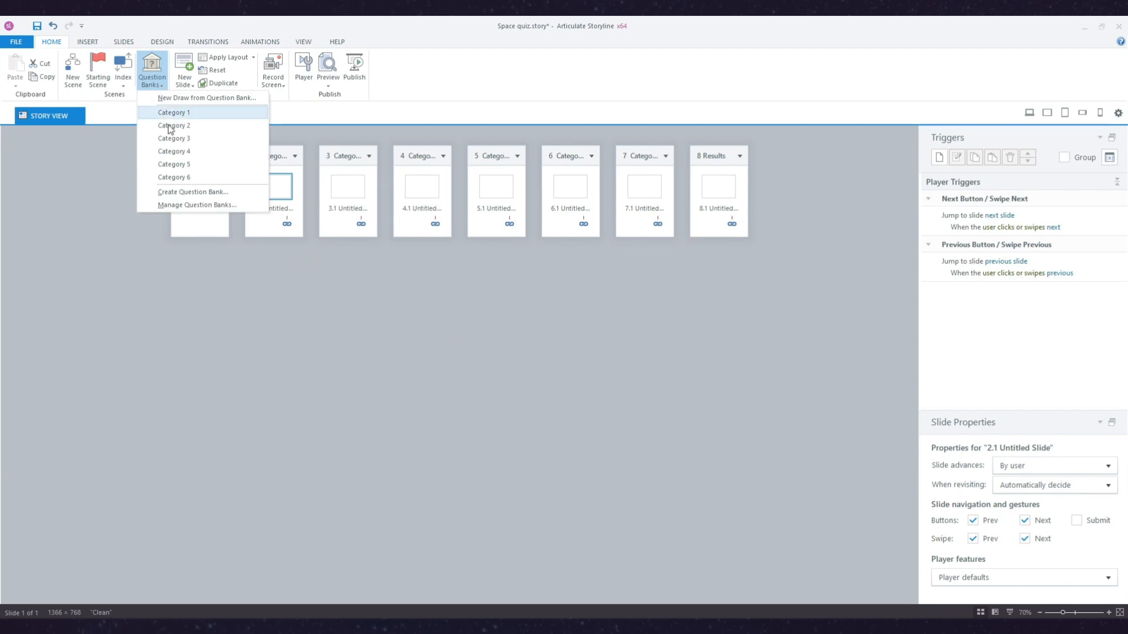
{"action": "left_click", "coordinate": [216, 100]}
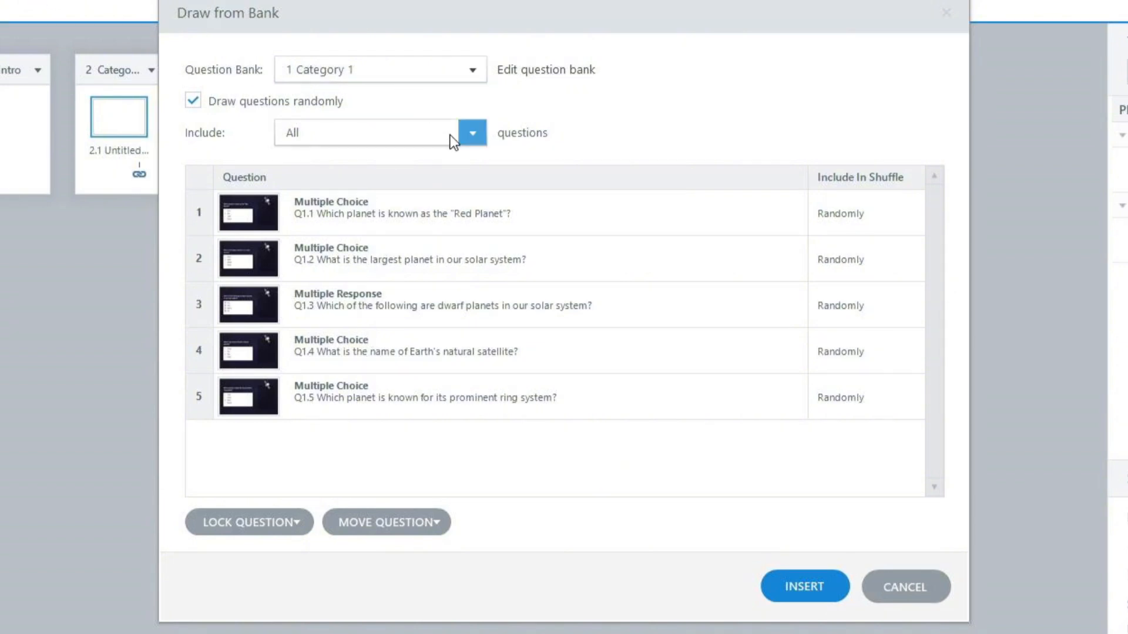
{"action": "left_click", "coordinate": [470, 135]}
{"action": "left_click", "coordinate": [389, 196]}
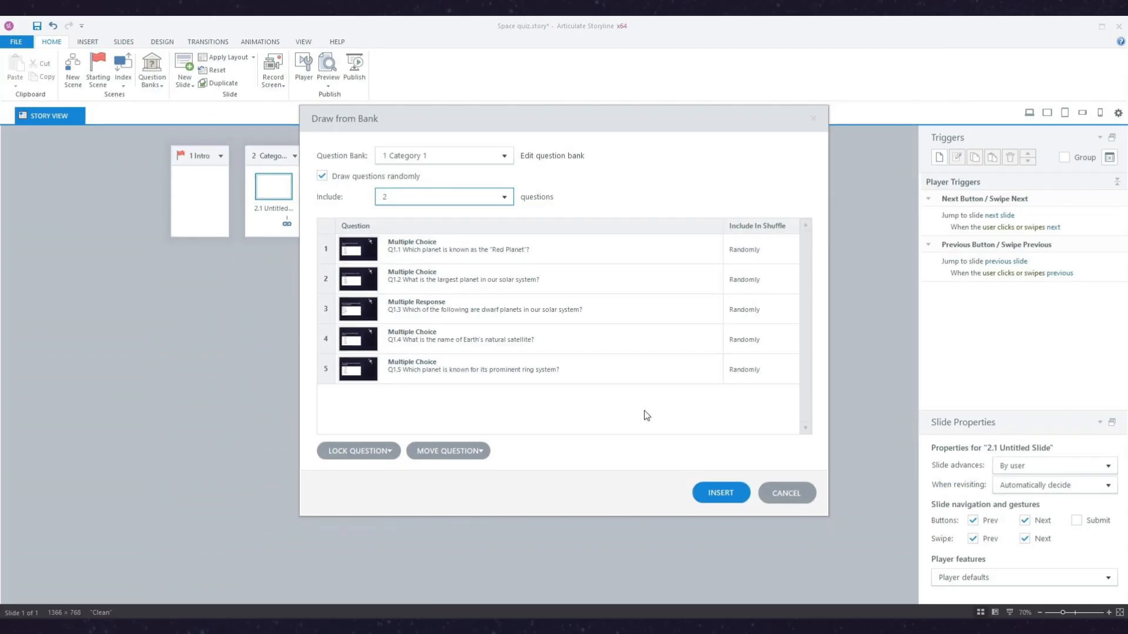
{"action": "left_click", "coordinate": [721, 493]}
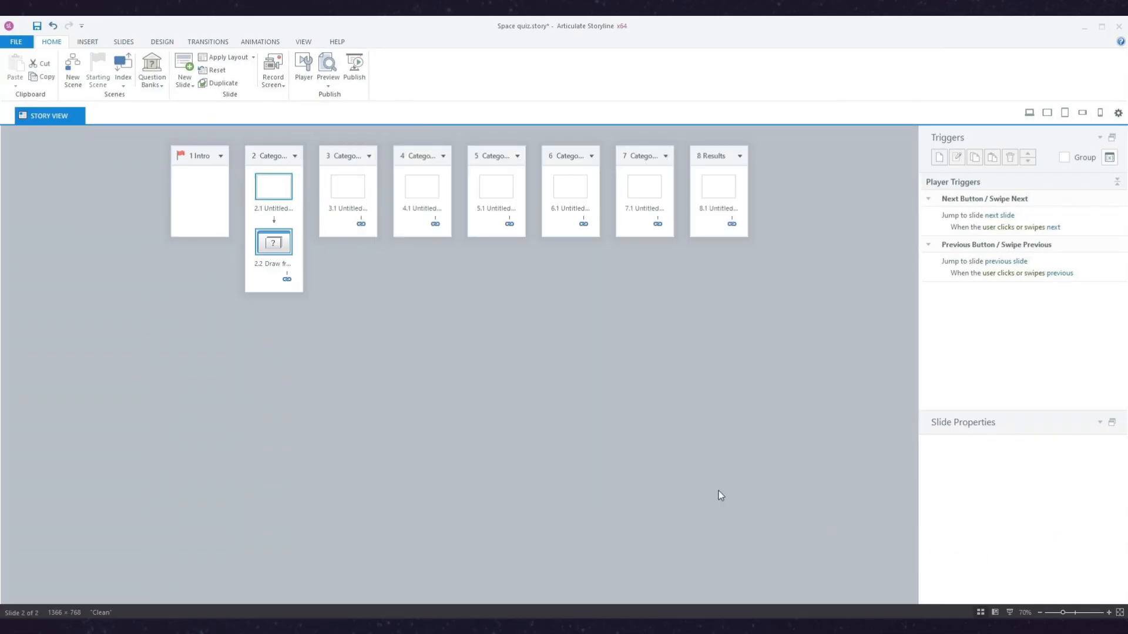
Delete the blank untitled slide 2.1 from scene 2.
{"action": "right_click", "coordinate": [279, 192]}
{"action": "left_click", "coordinate": [326, 322]}
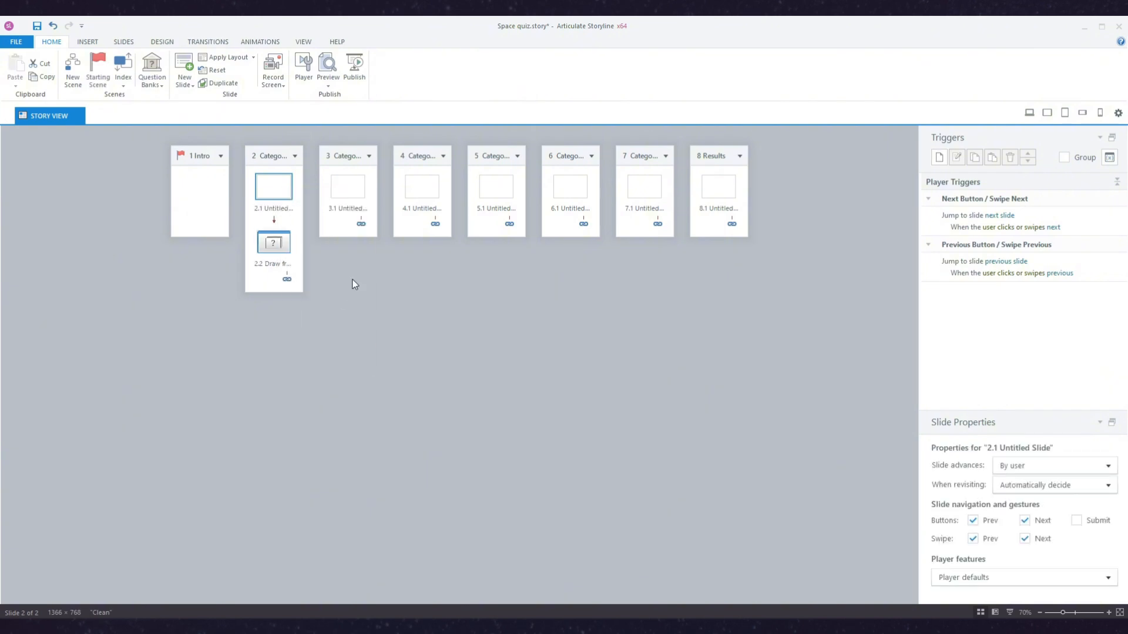
{"action": "left_click", "coordinate": [578, 363]}
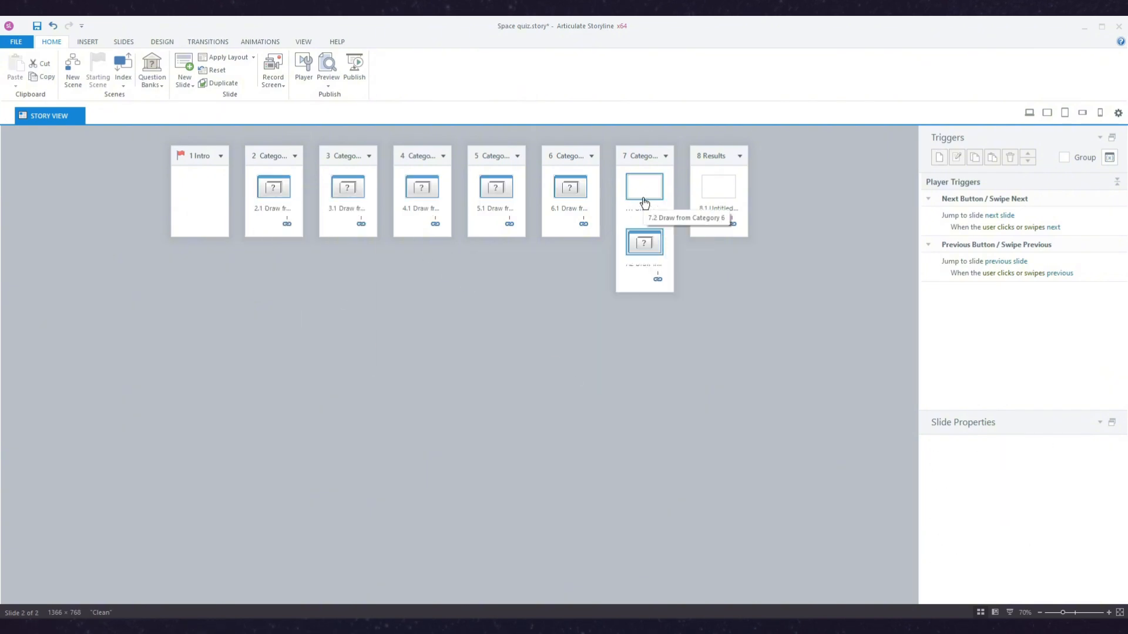
Delete the blank untitled slide 7.1 from scene 7.
{"action": "left_click", "coordinate": [643, 189]}
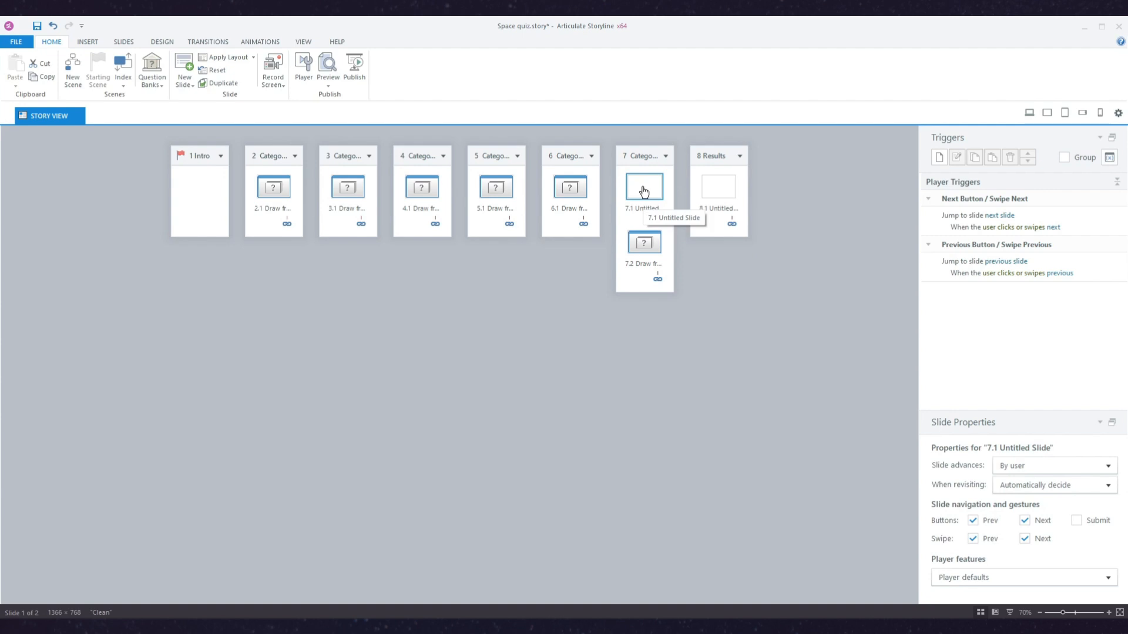
{"action": "key", "text": "Delete"}
{"action": "left_click", "coordinate": [572, 367]}
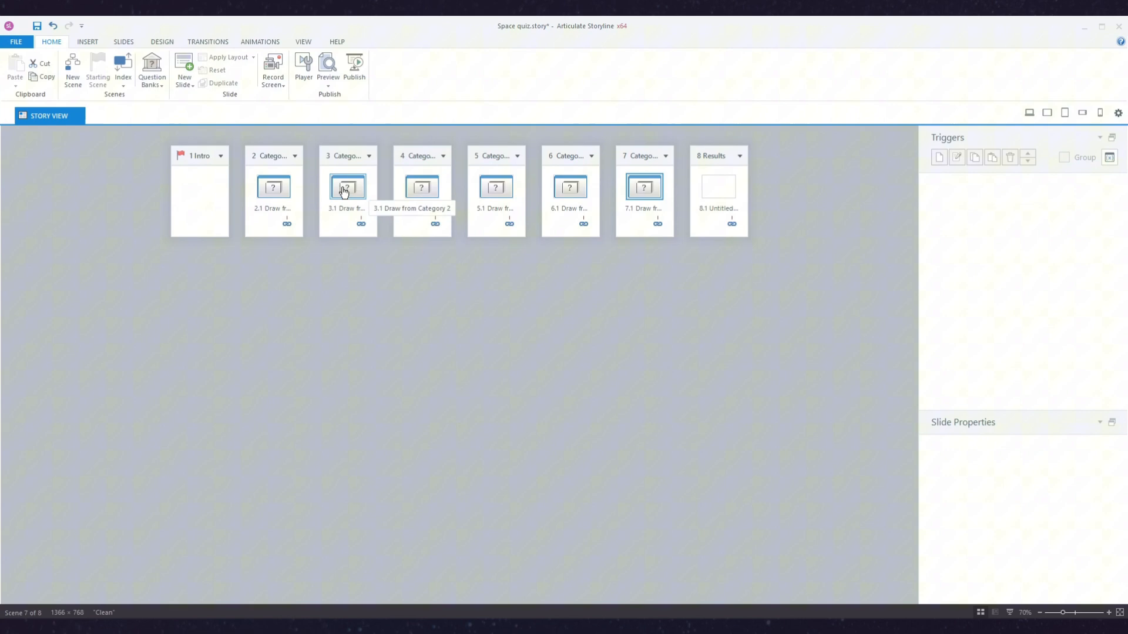
Open the Category 2 question draw in scene 3 and view its first question slide, Q2.1.
{"action": "double_click", "coordinate": [344, 192]}
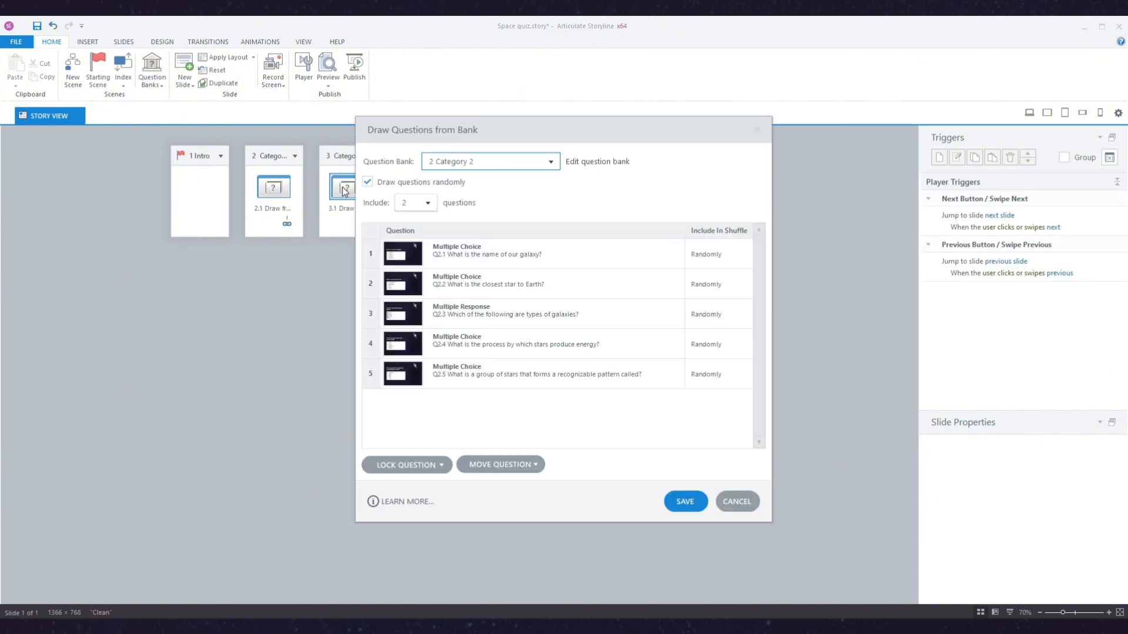
{"action": "double_click", "coordinate": [478, 252]}
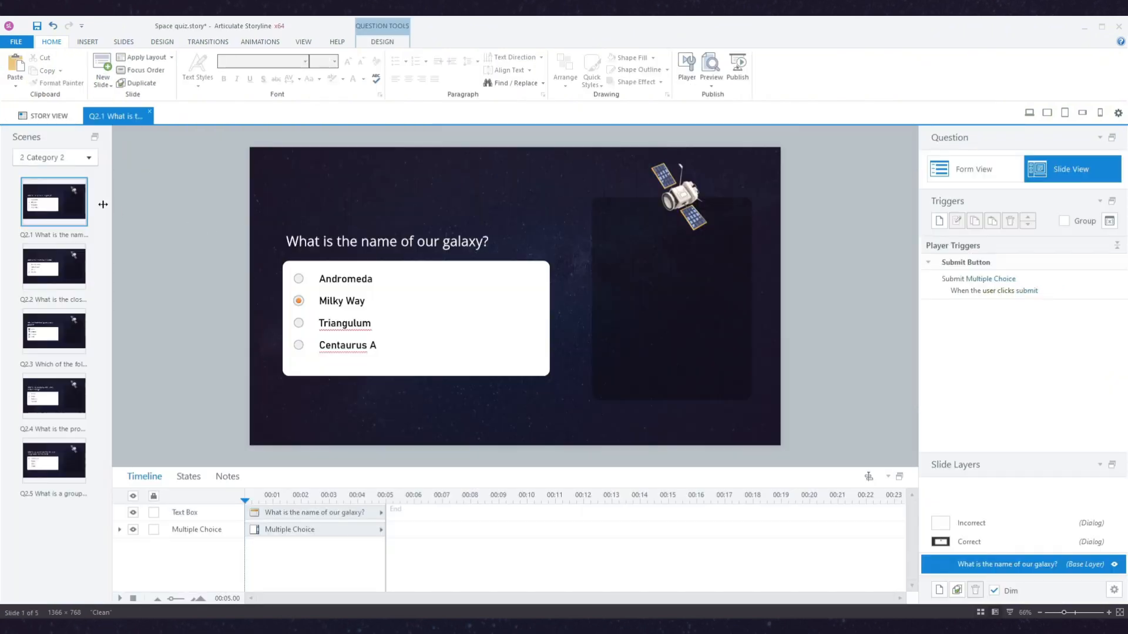
{"action": "left_click", "coordinate": [383, 42]}
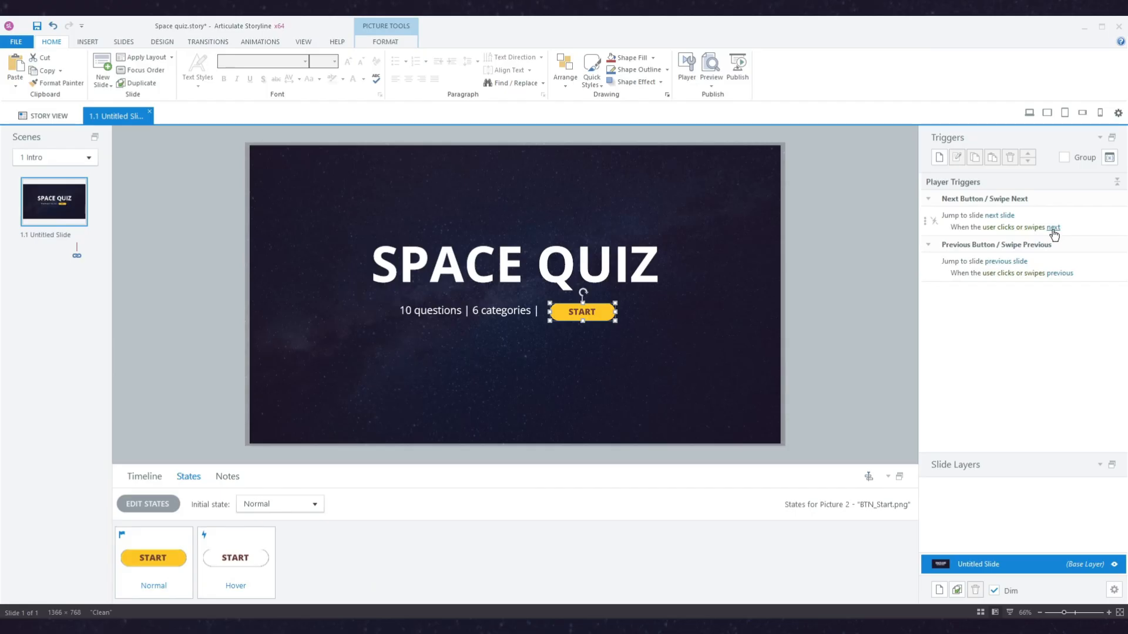
Reassign the Intro slide's next-slide jump to the START button (Picture 2) and turn off the slide's Prev button and Prev swipe navigation.
{"action": "left_click", "coordinate": [1051, 228]}
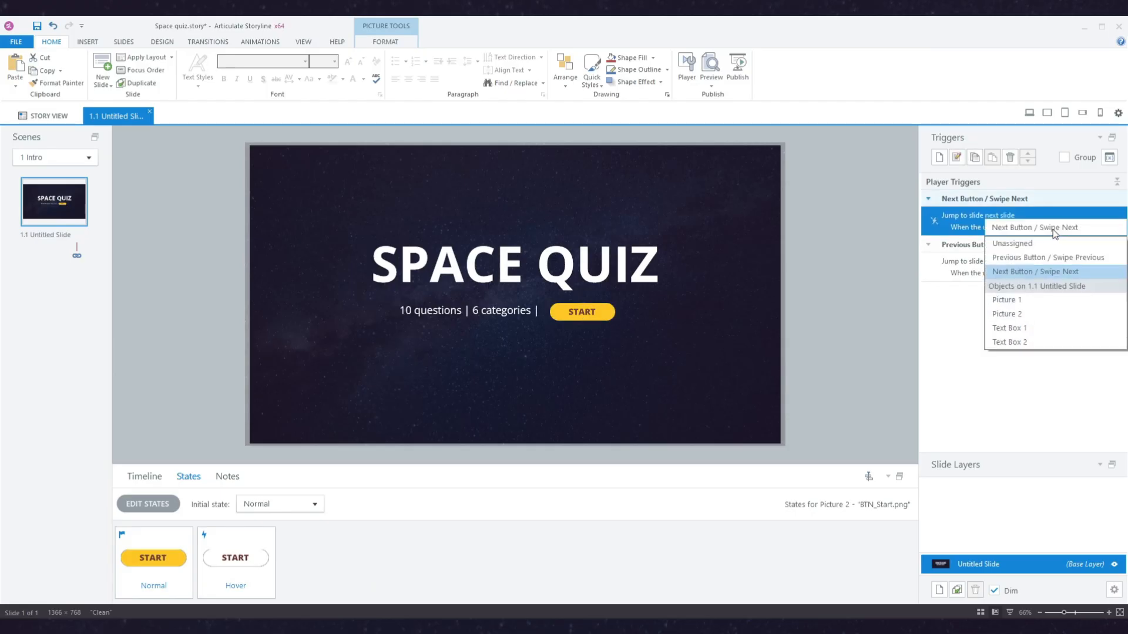
{"action": "left_click", "coordinate": [1060, 315]}
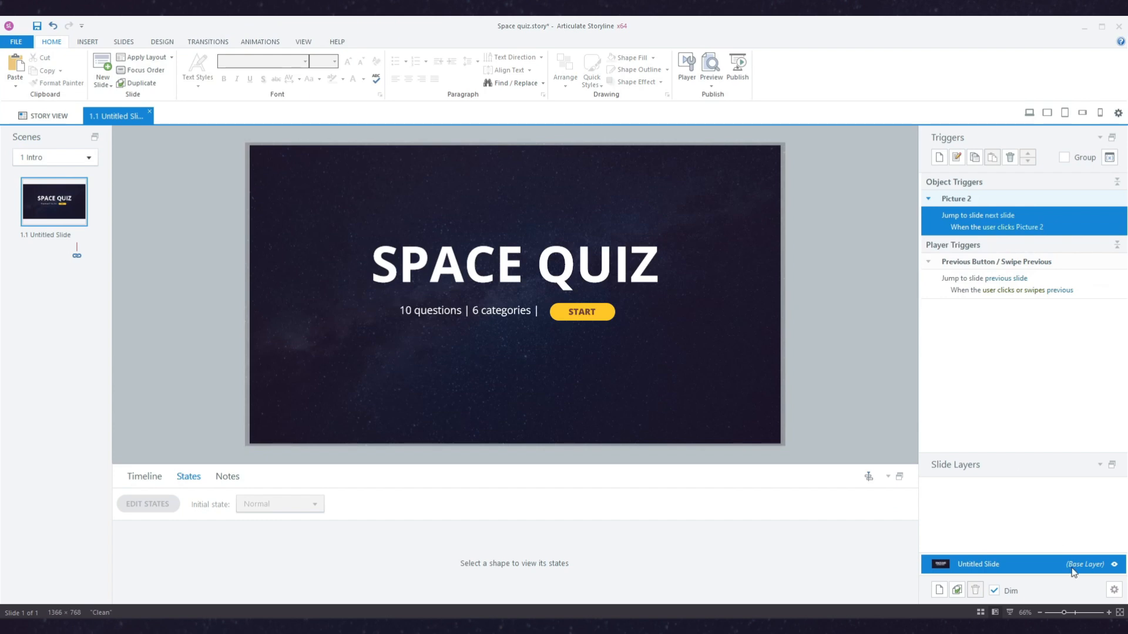
{"action": "left_click", "coordinate": [1113, 590]}
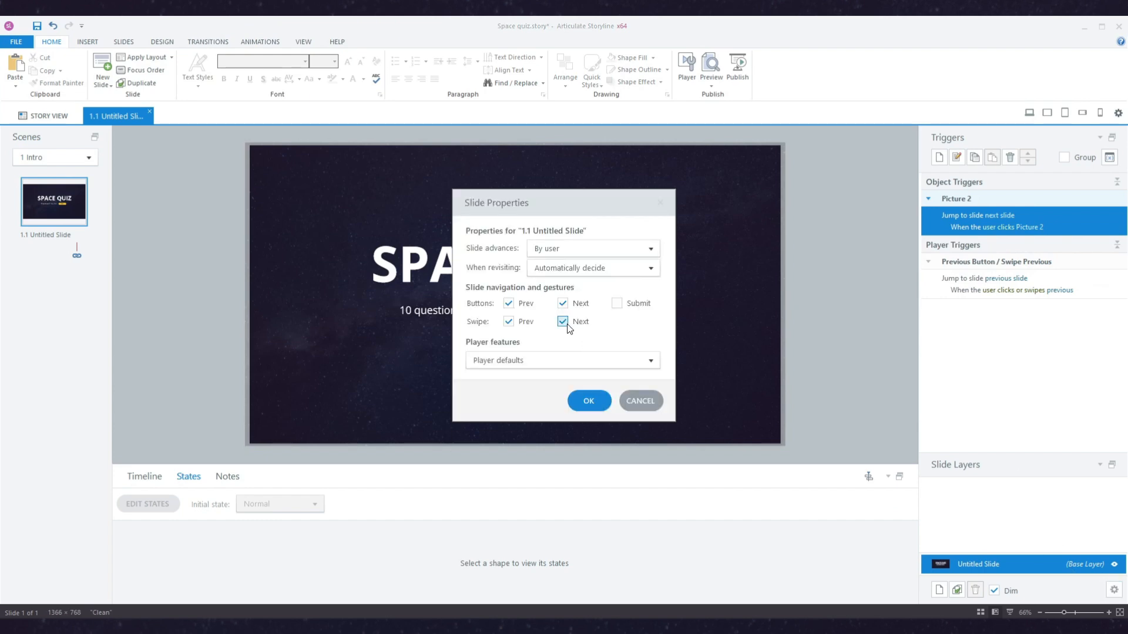
{"action": "left_click", "coordinate": [509, 303]}
{"action": "left_click", "coordinate": [508, 322]}
{"action": "left_click", "coordinate": [588, 401]}
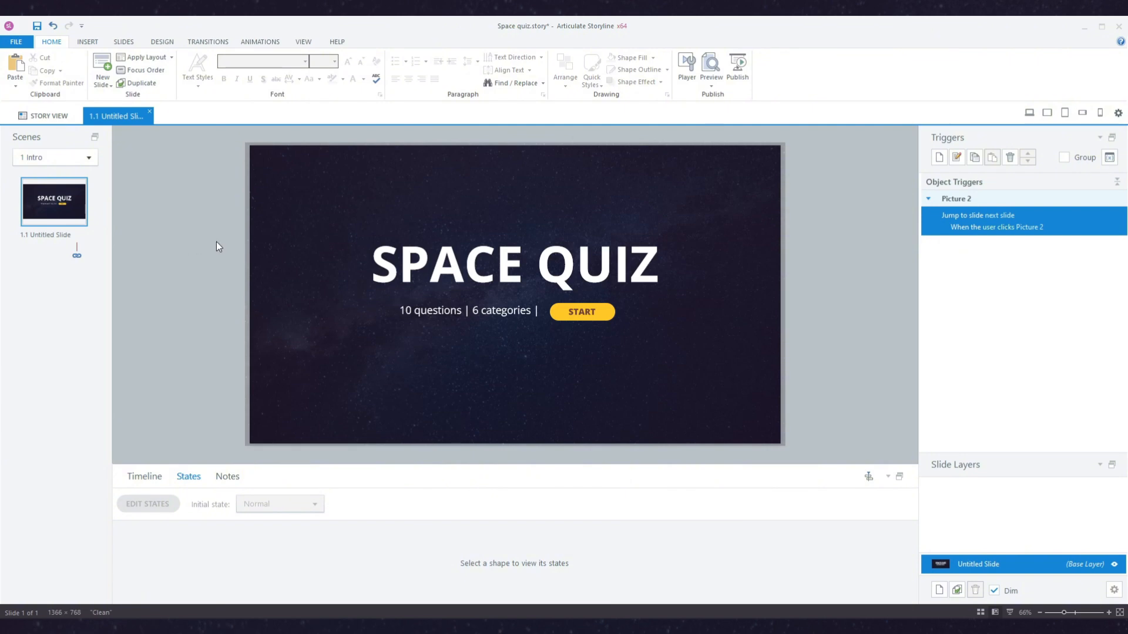
{"action": "left_click", "coordinate": [530, 303]}
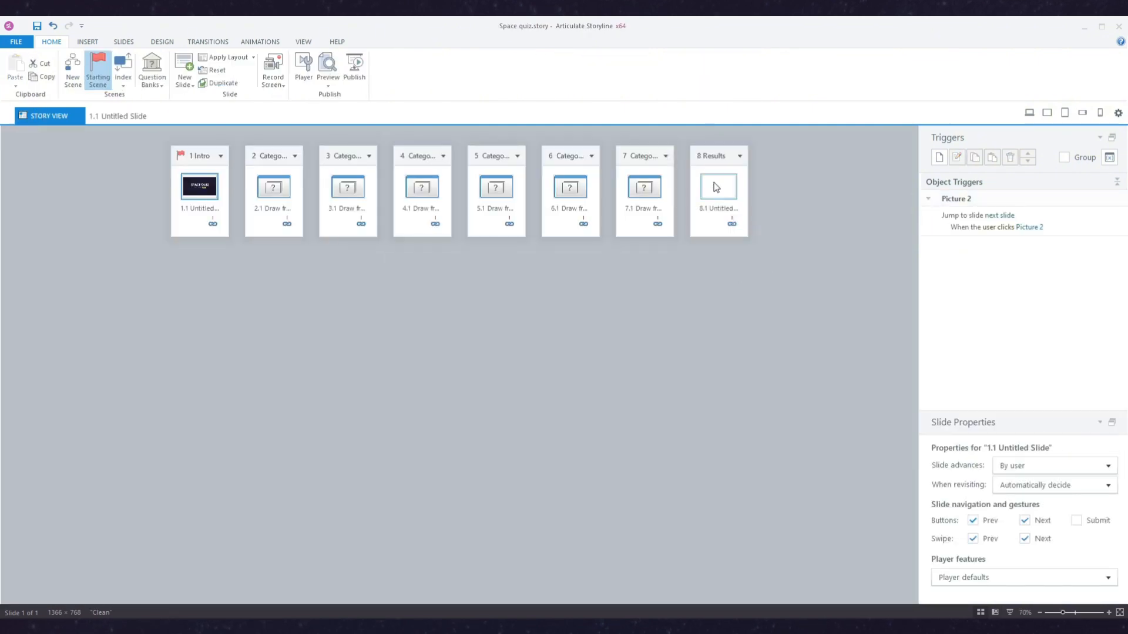
Insert a built-in Graded Results slide into scene 8 Results.
{"action": "double_click", "coordinate": [716, 186]}
{"action": "right_click", "coordinate": [41, 288]}
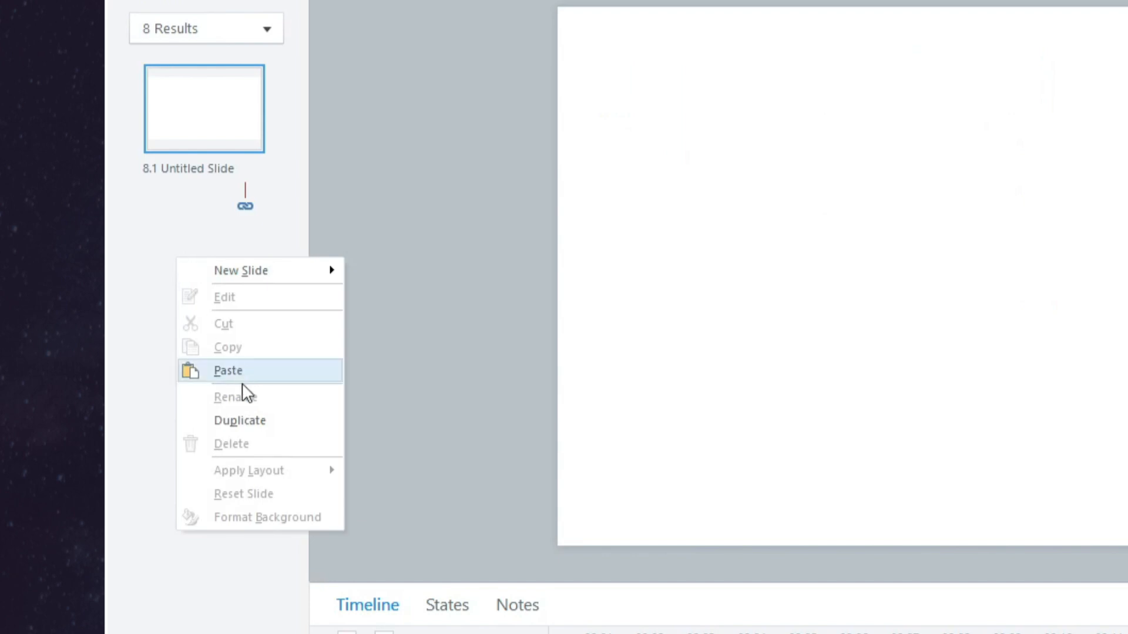
{"action": "mouse_move", "coordinate": [264, 284]}
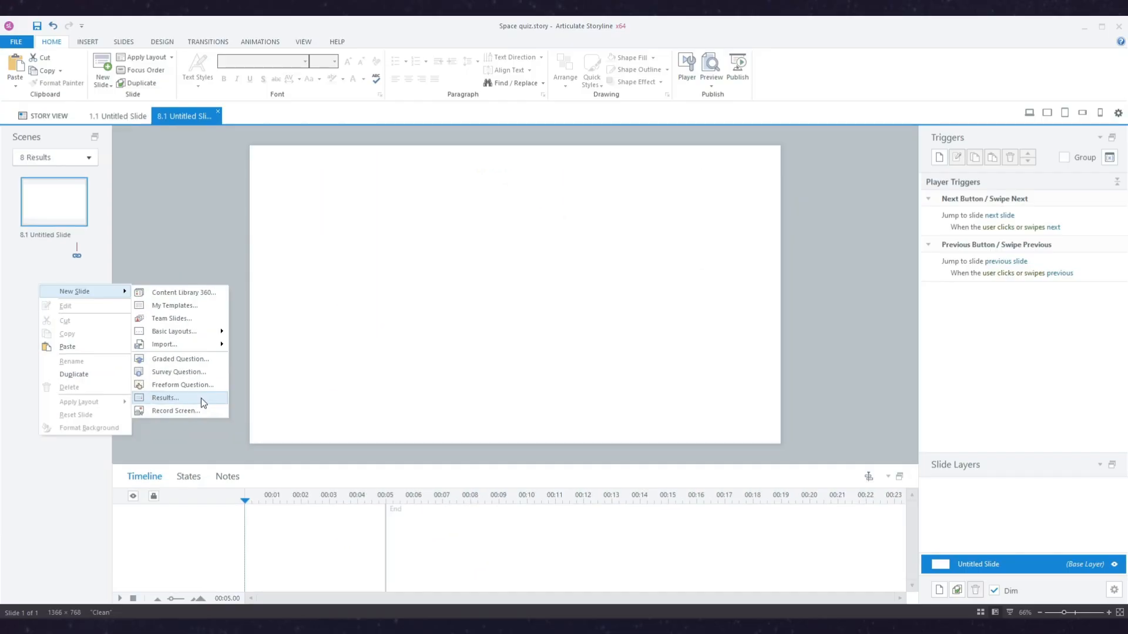
{"action": "left_click", "coordinate": [201, 399]}
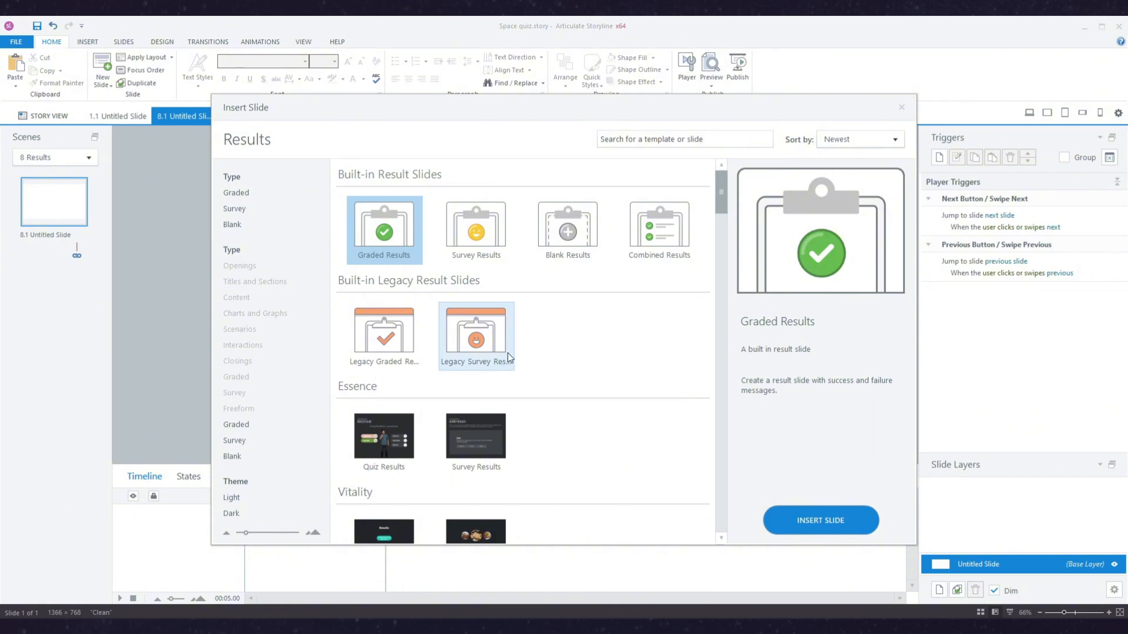
{"action": "scroll", "coordinate": [603, 406], "scroll_direction": "down", "scroll_amount": 3}
{"action": "scroll", "coordinate": [601, 406], "scroll_direction": "down", "scroll_amount": 3}
{"action": "scroll", "coordinate": [599, 405], "scroll_direction": "up", "scroll_amount": 10}
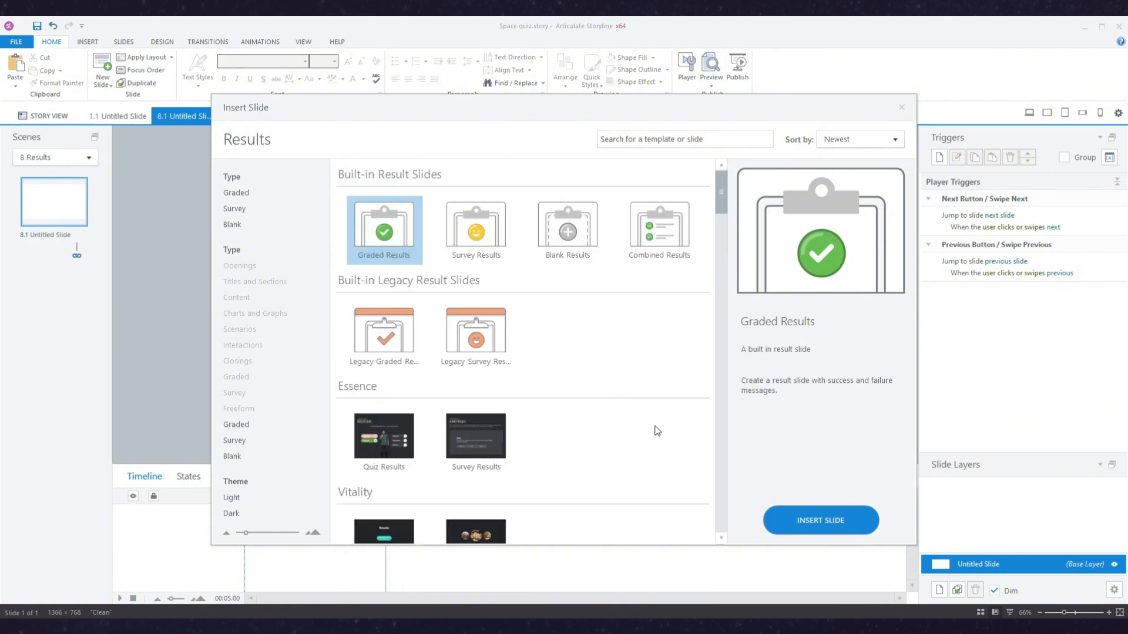
{"action": "left_click", "coordinate": [816, 528]}
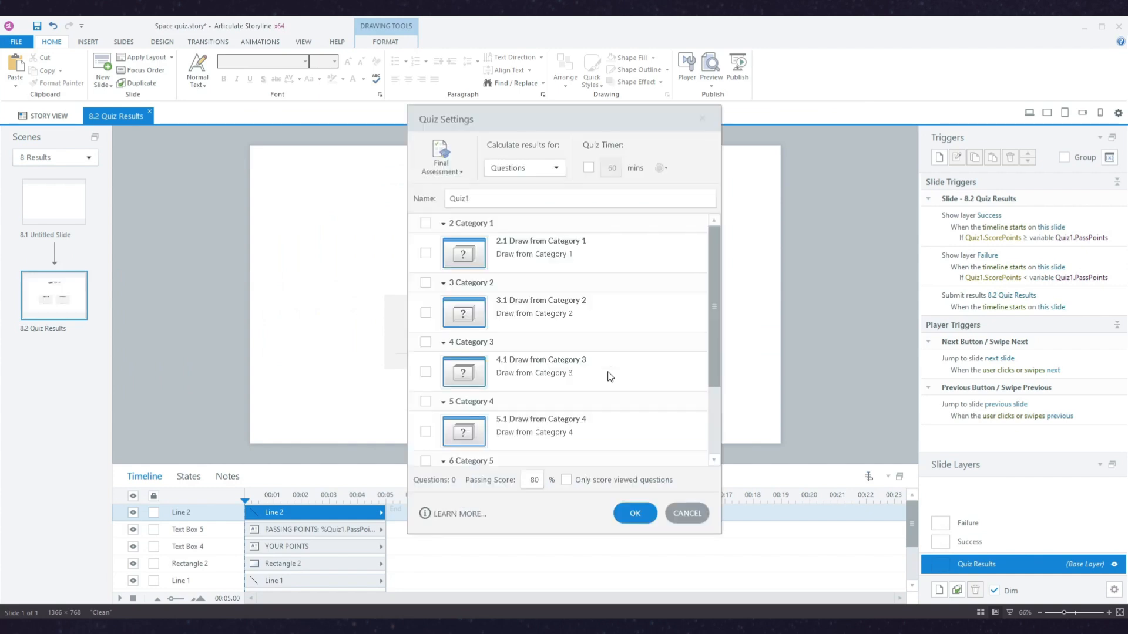
Include the question draws of all six category scenes in the quiz results settings.
{"action": "left_click", "coordinate": [424, 224]}
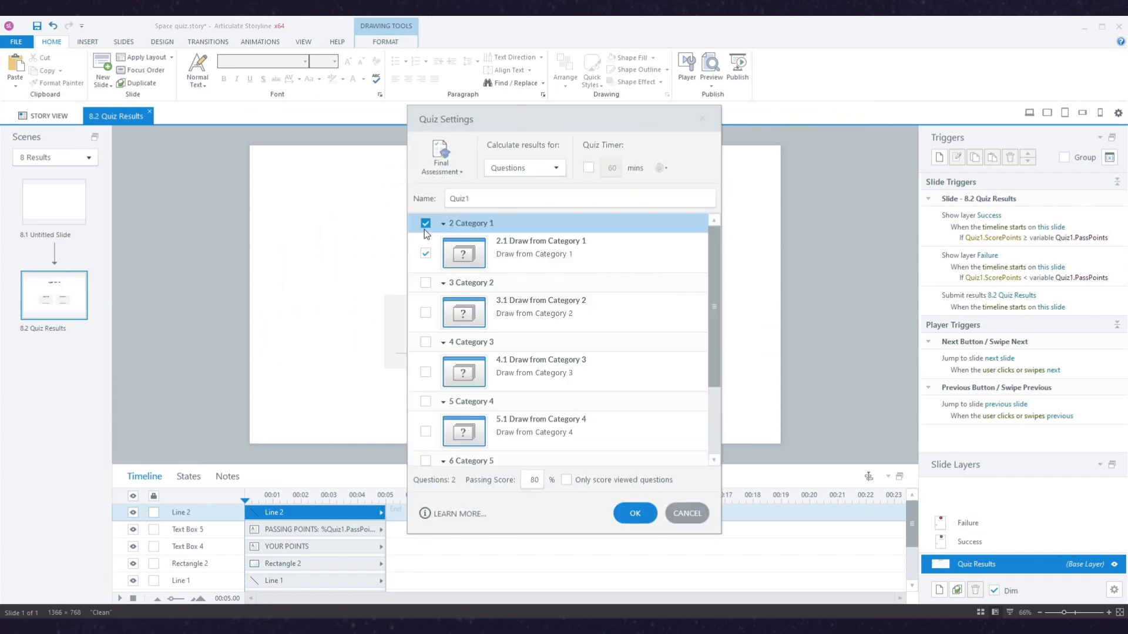
{"action": "left_click", "coordinate": [425, 282]}
{"action": "left_click", "coordinate": [426, 342]}
{"action": "scroll", "coordinate": [428, 344], "scroll_direction": "down", "scroll_amount": 3}
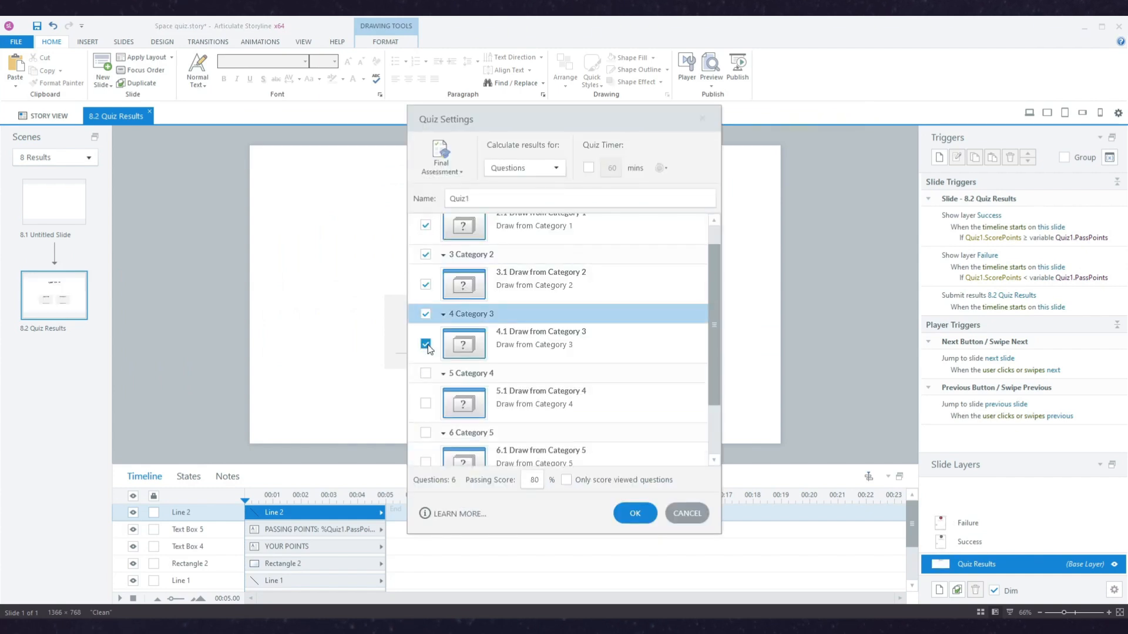
{"action": "left_click", "coordinate": [425, 317]}
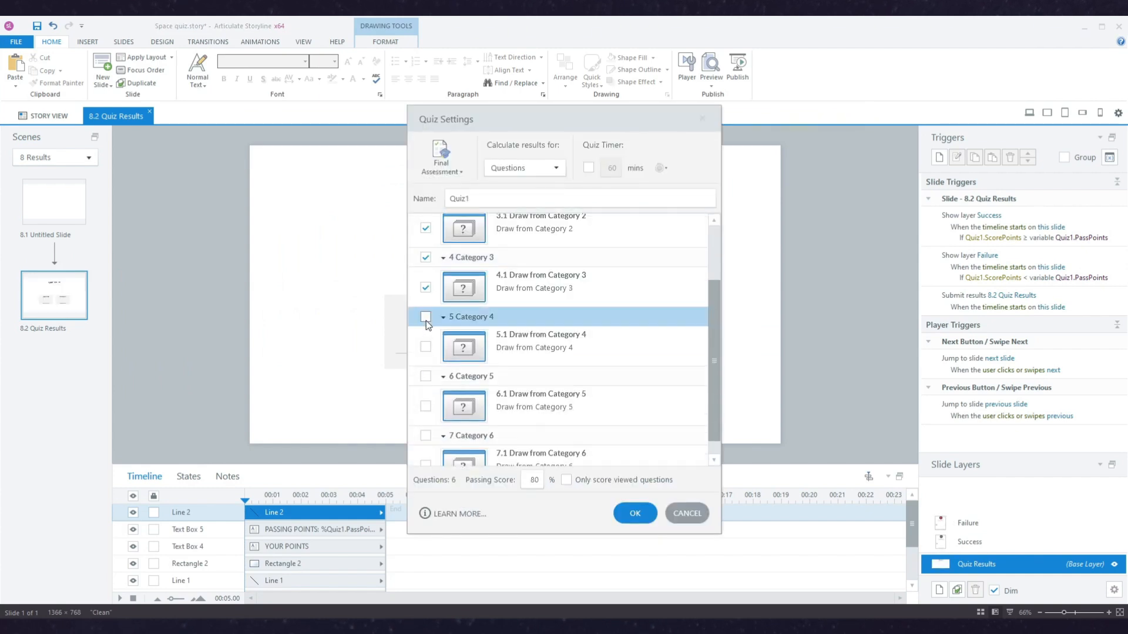
{"action": "left_click", "coordinate": [425, 376]}
{"action": "scroll", "coordinate": [426, 379], "scroll_direction": "down", "scroll_amount": 1}
{"action": "left_click", "coordinate": [426, 418]}
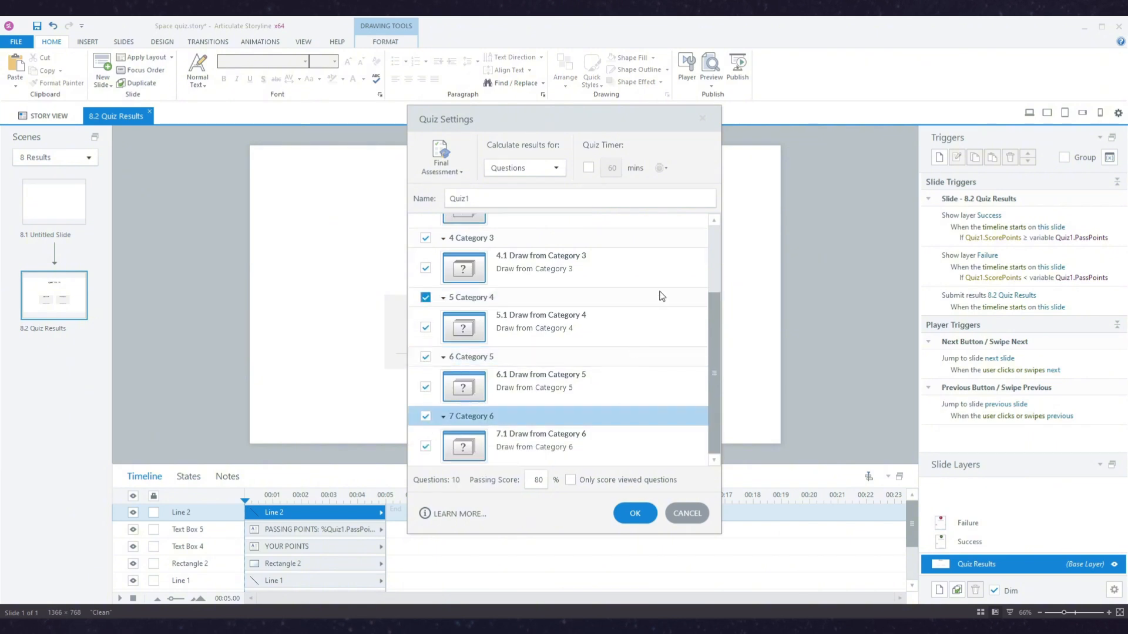
{"action": "left_click", "coordinate": [637, 517]}
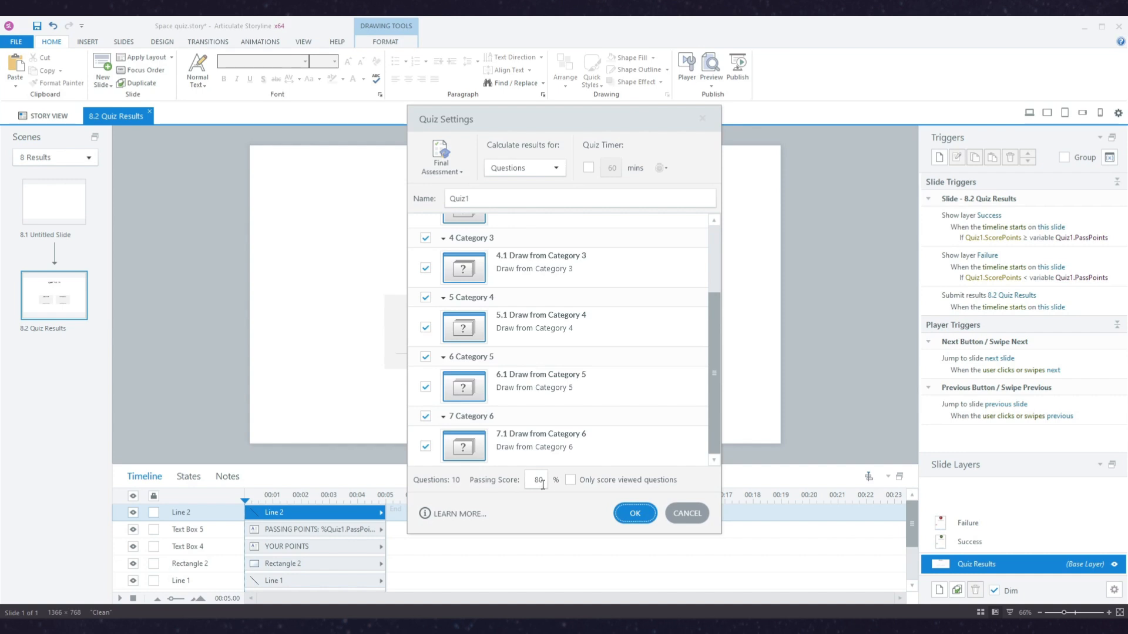
{"action": "left_click", "coordinate": [635, 513]}
Paste the Intro's background picture and SPACE QUIZ title onto the results slide, and set its background to solid fill #1A172F.
{"action": "left_click", "coordinate": [632, 280]}
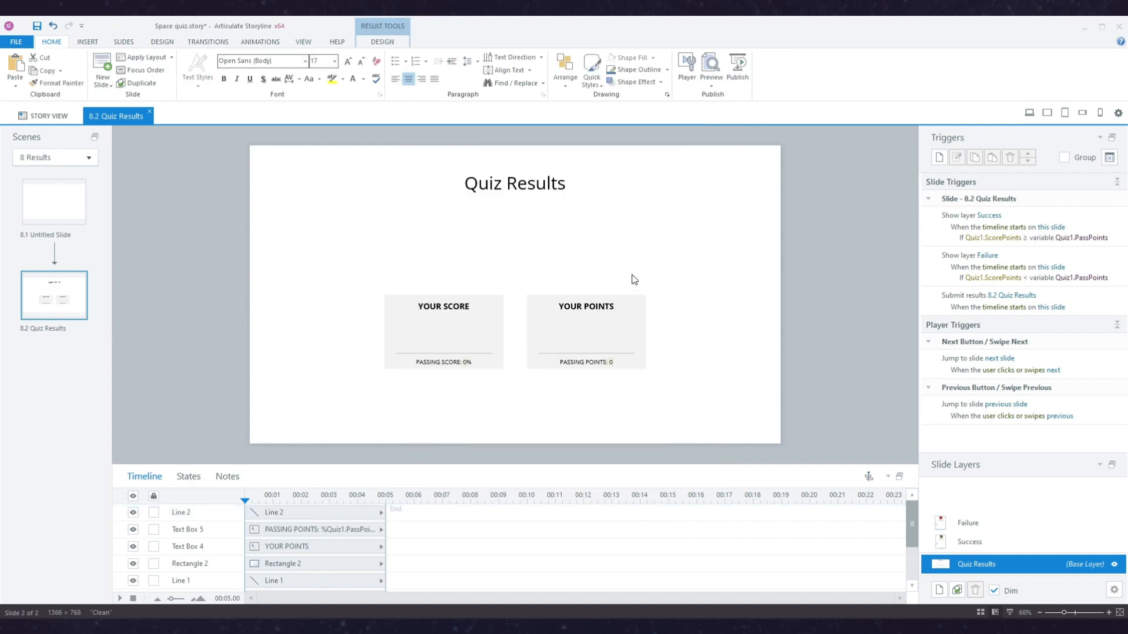
{"action": "right_click", "coordinate": [652, 261]}
{"action": "left_click", "coordinate": [695, 313]}
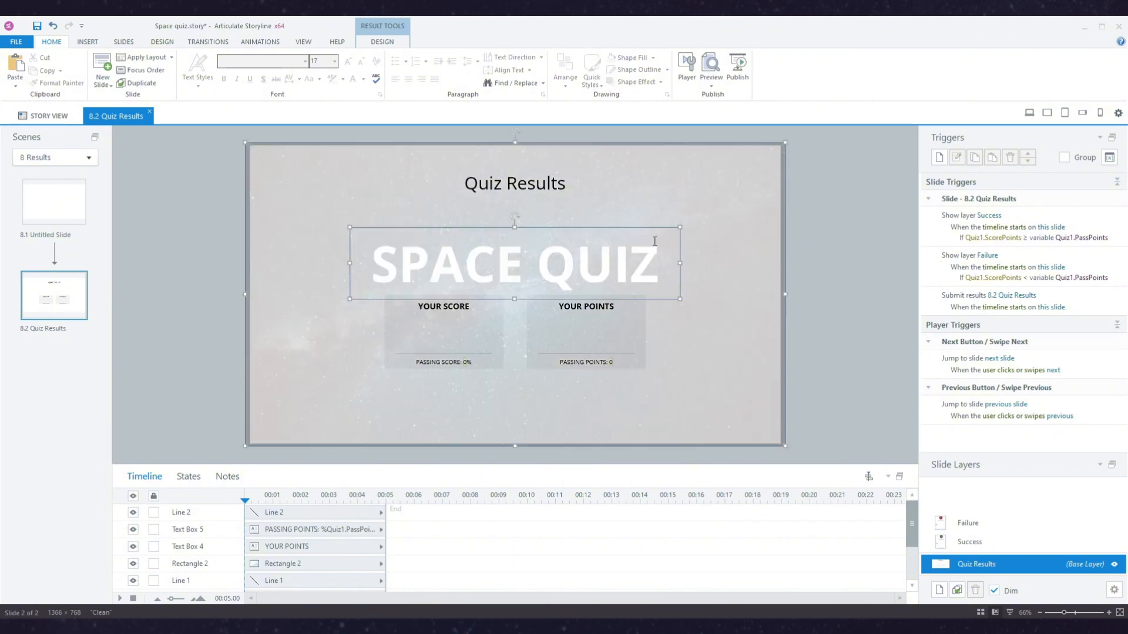
{"action": "right_click", "coordinate": [708, 211]}
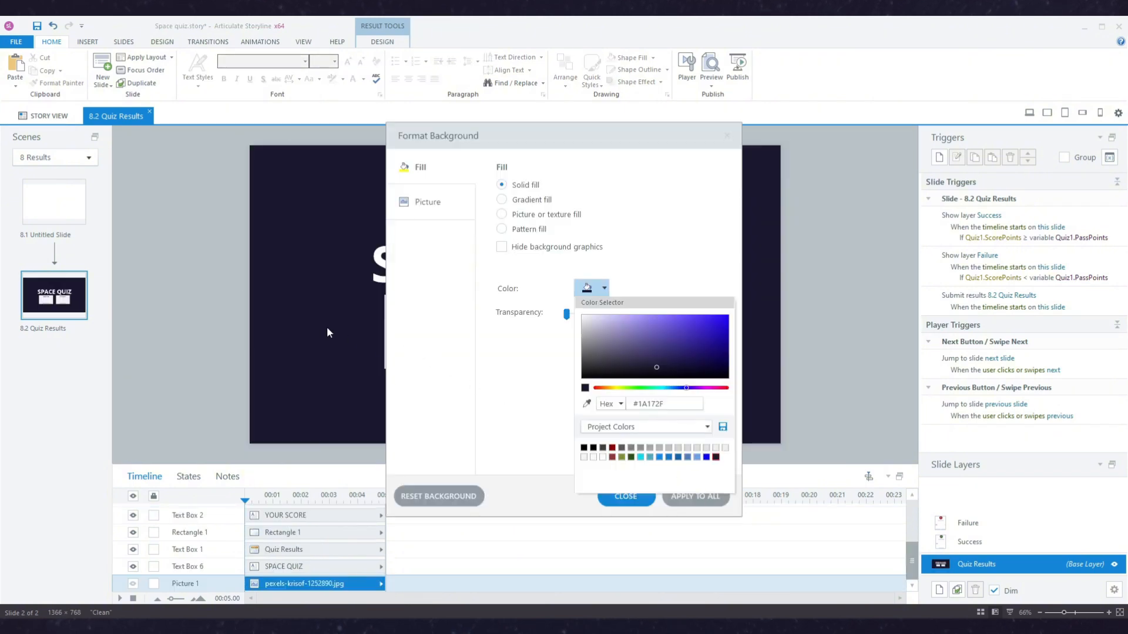
{"action": "left_click", "coordinate": [577, 502]}
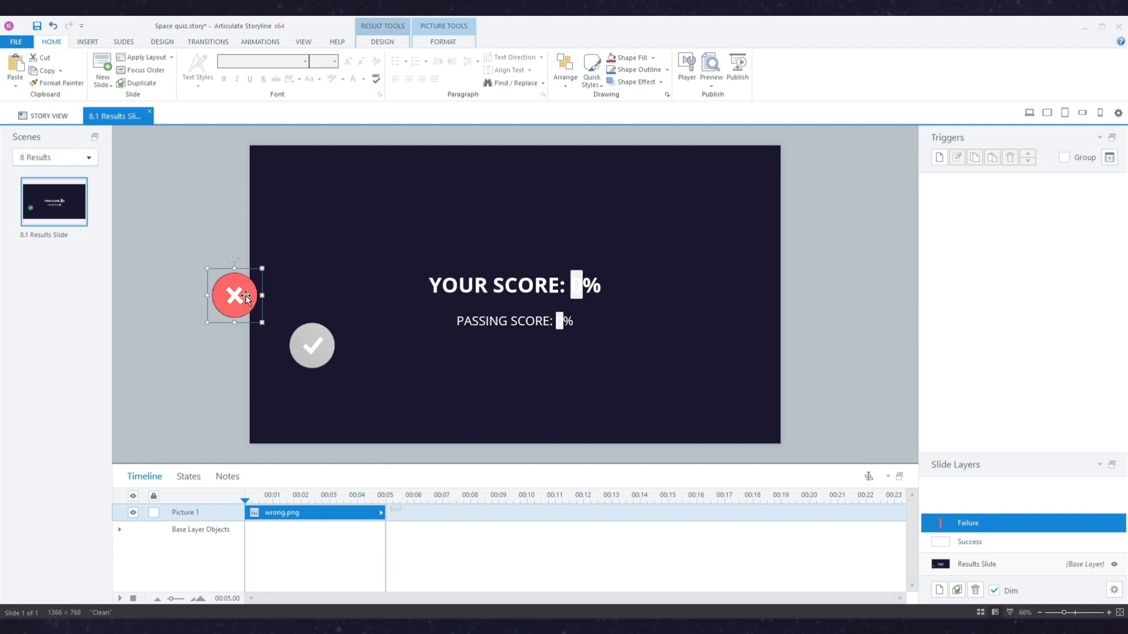
Move the wrong.png icon from beside the slide onto the slide area on the Failure layer.
{"action": "left_click_drag", "start_coordinate": [235, 295], "coordinate": [643, 276]}
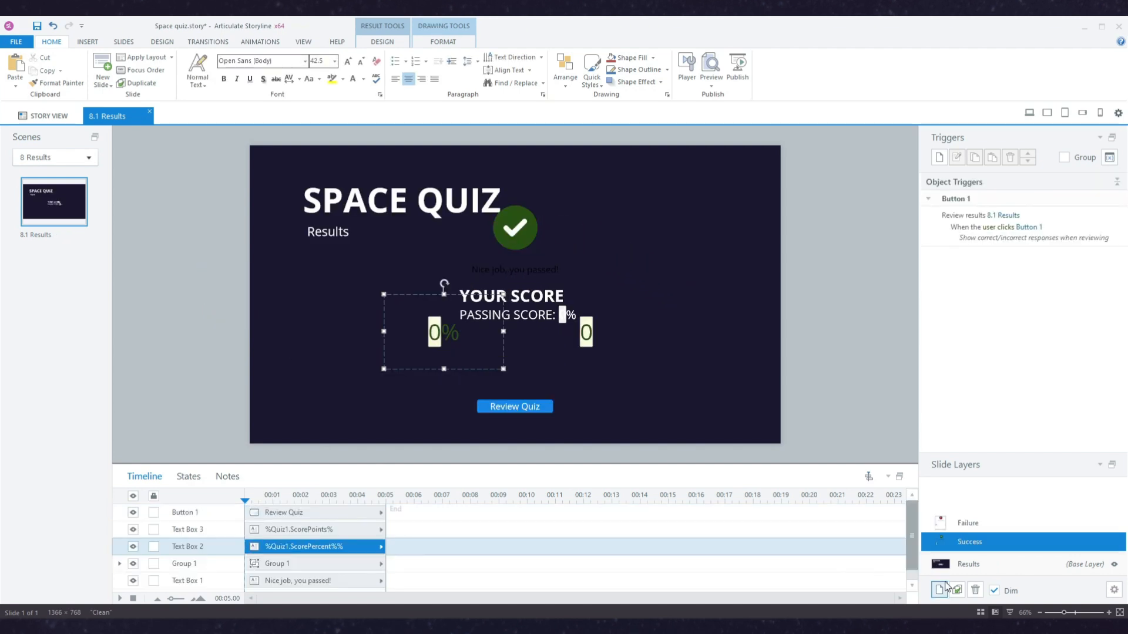
Add a colon and the built-in Quiz1.ScorePercent reference after YOUR SCORE on the base layer, and widen the text box to fit one line.
{"action": "left_click", "coordinate": [984, 569]}
{"action": "left_click", "coordinate": [566, 310]}
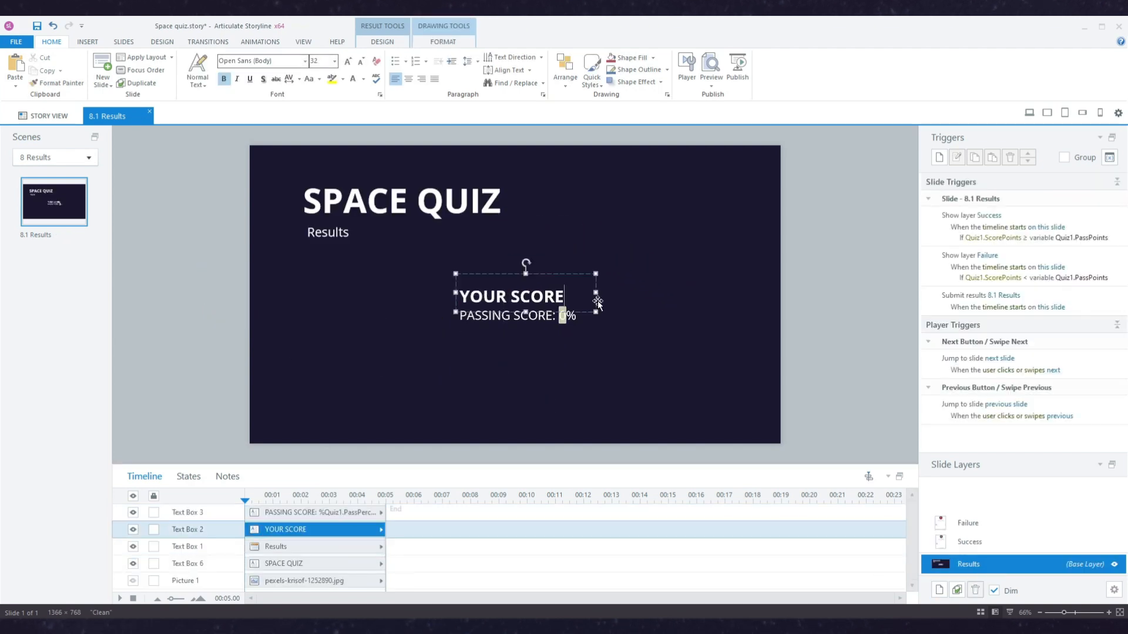
{"action": "type", "text": ":"}
{"action": "left_click", "coordinate": [94, 43]}
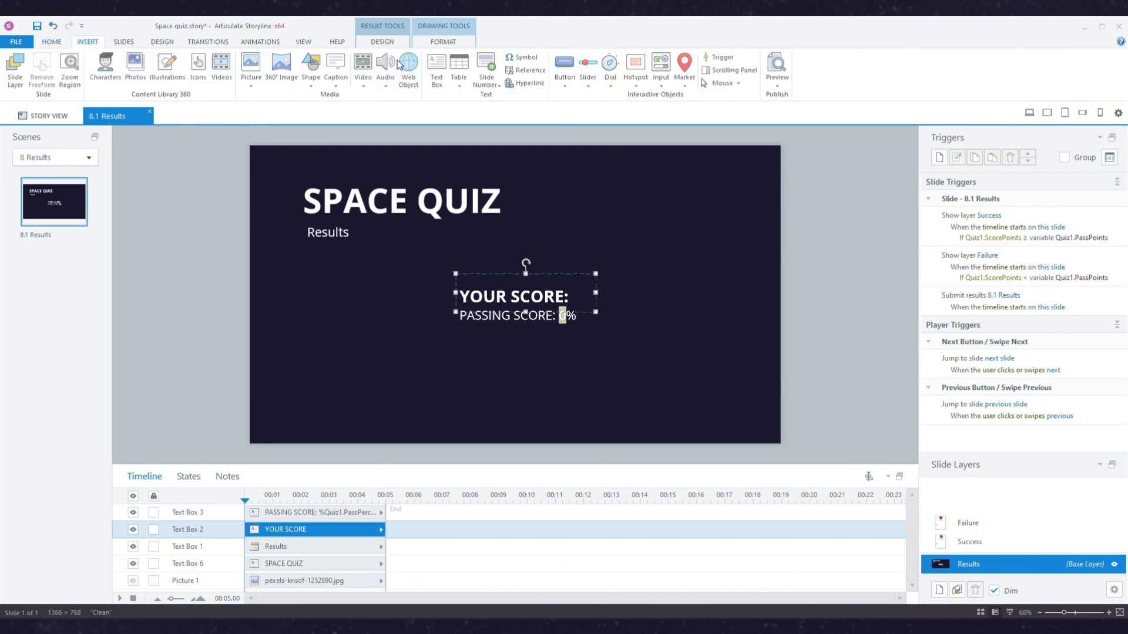
{"action": "left_click", "coordinate": [526, 70]}
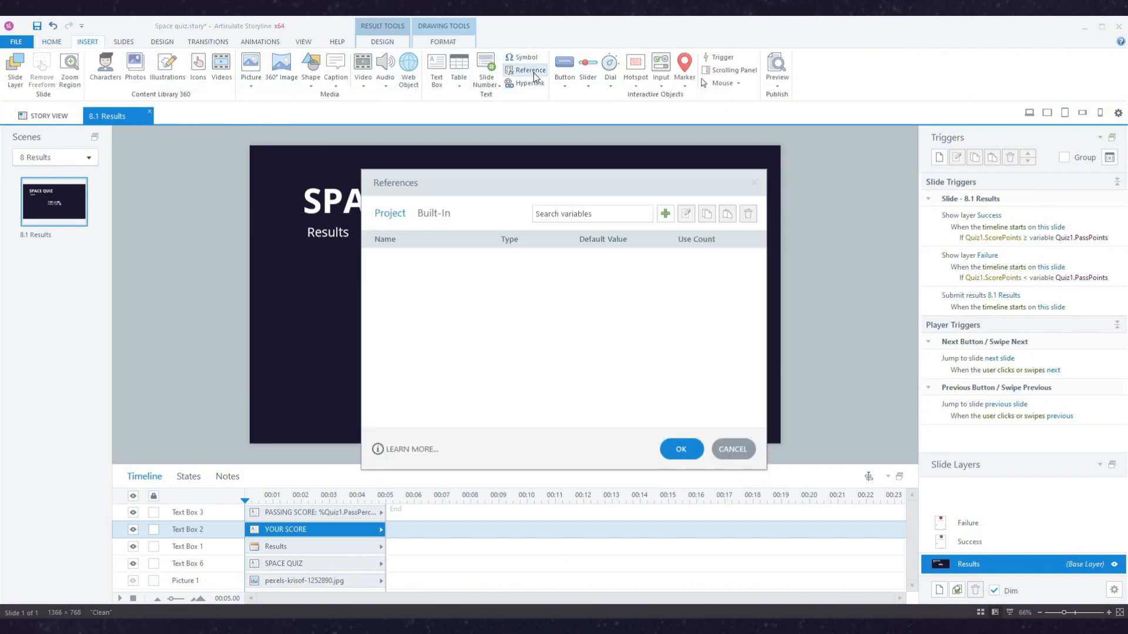
{"action": "left_click", "coordinate": [438, 216]}
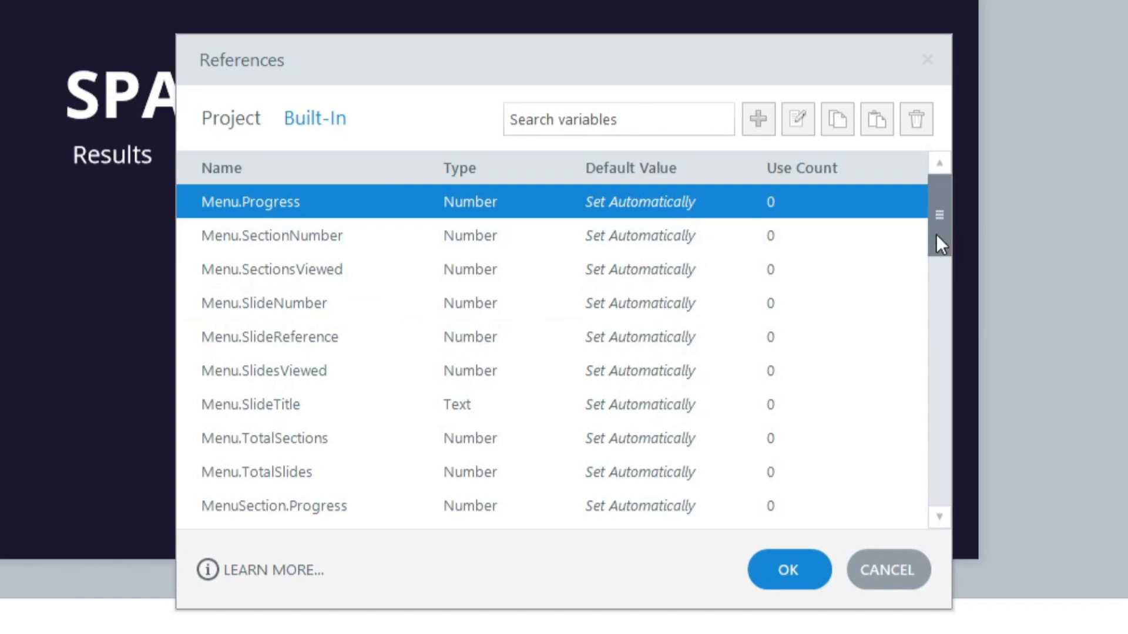
{"action": "left_click_drag", "start_coordinate": [937, 237], "coordinate": [921, 454]}
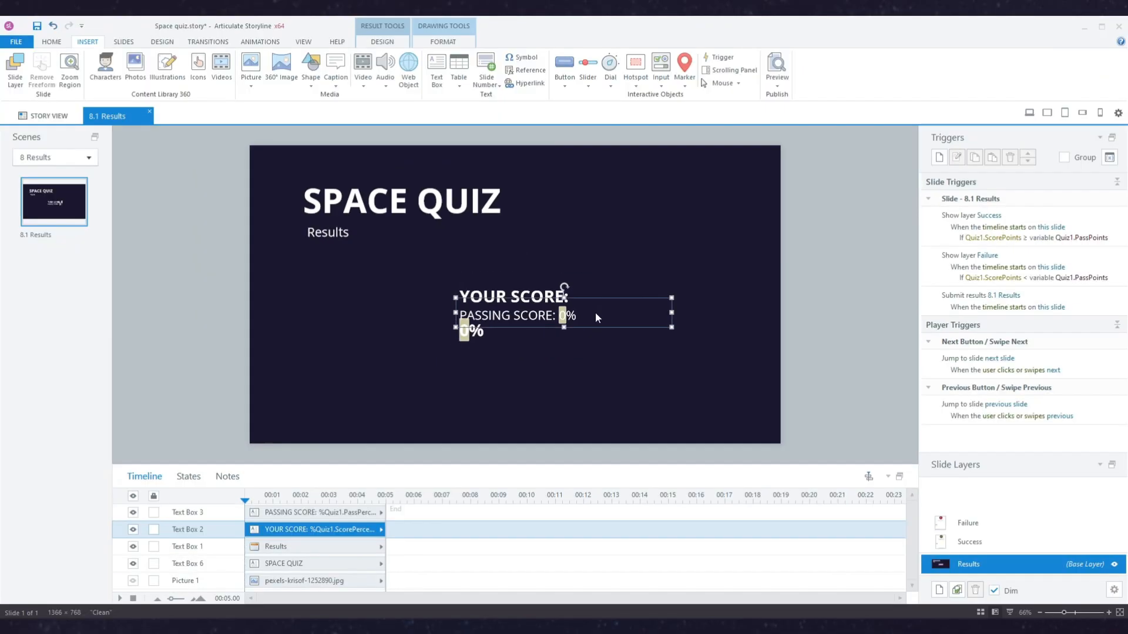
{"action": "left_click_drag", "start_coordinate": [598, 309], "coordinate": [674, 309]}
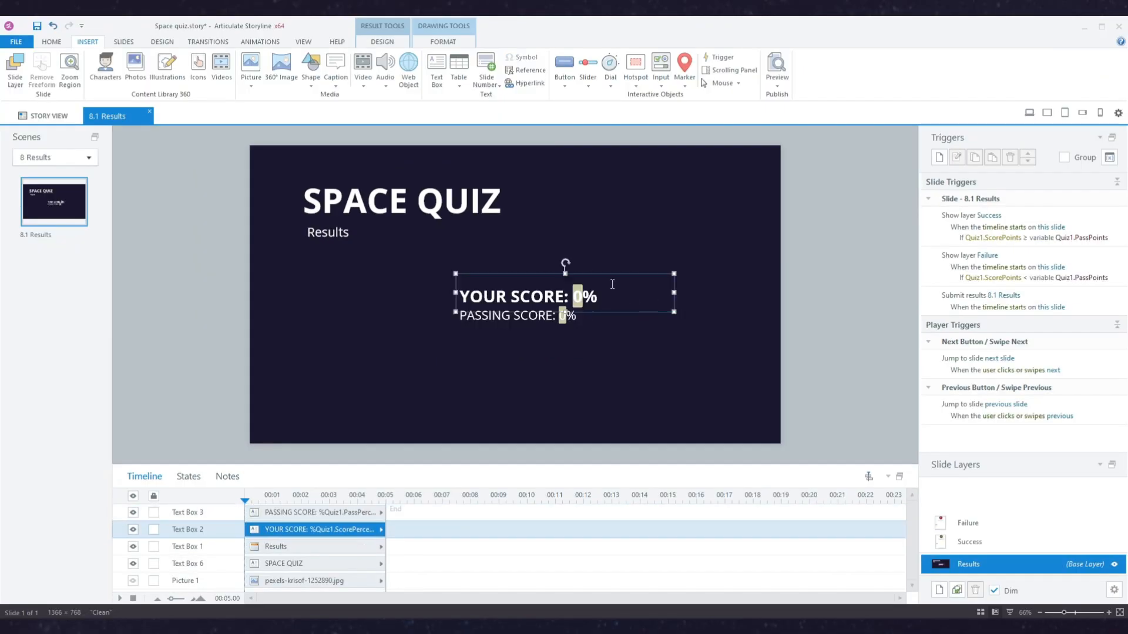
{"action": "left_click", "coordinate": [348, 222]}
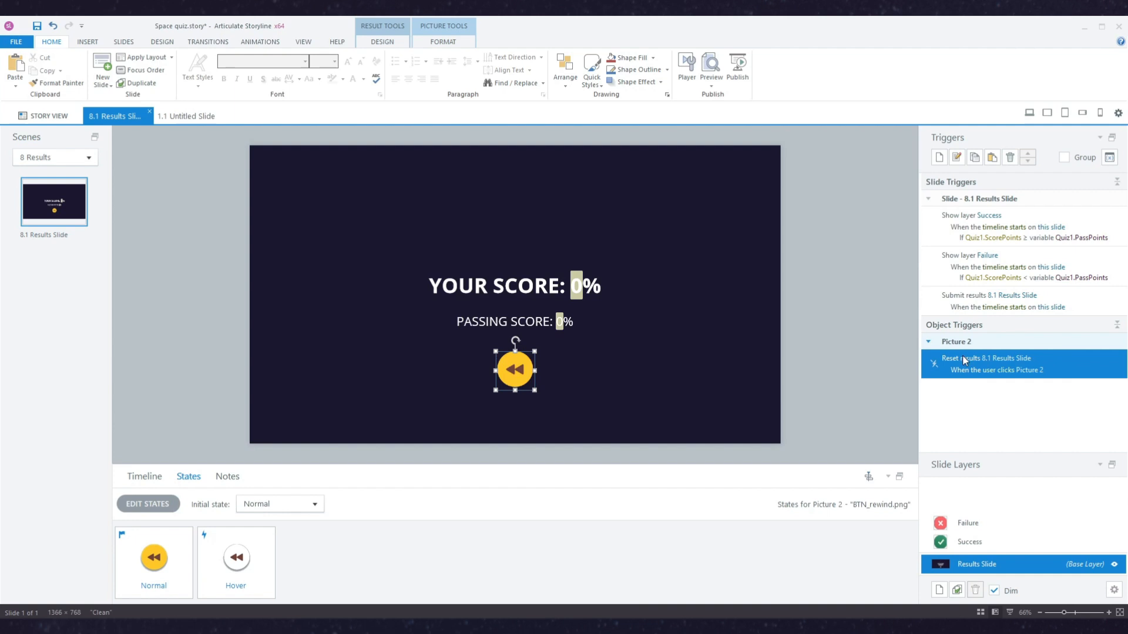
Change the rewind picture's click trigger on the results slide from resetting results to Restart course, and save the project.
{"action": "right_click", "coordinate": [1071, 359]}
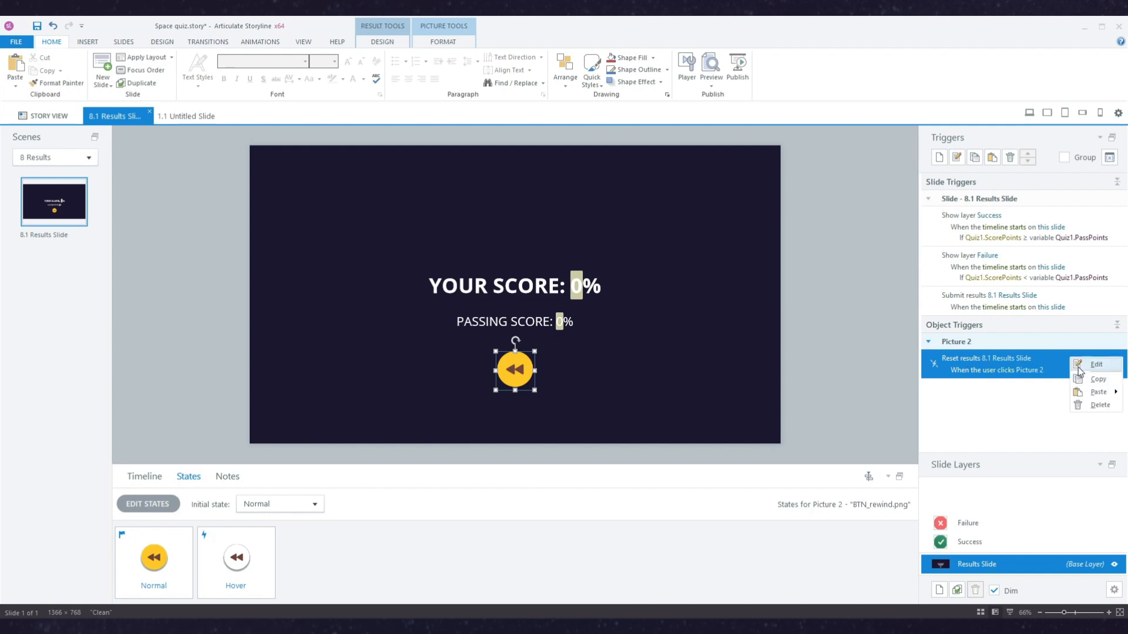
{"action": "left_click", "coordinate": [1087, 365]}
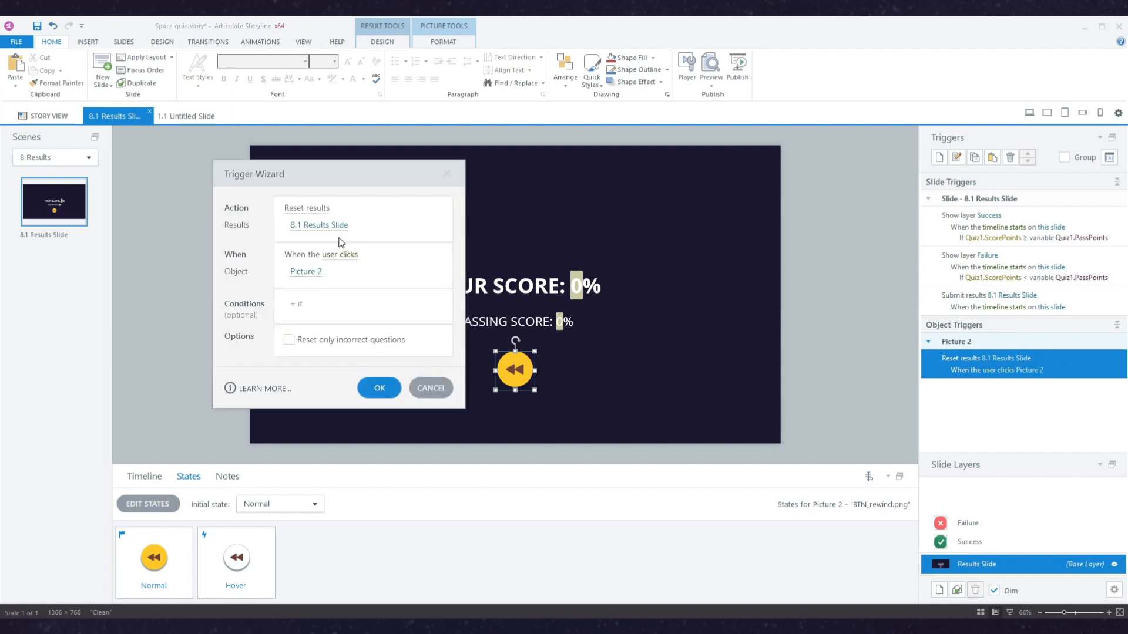
{"action": "left_click", "coordinate": [311, 208]}
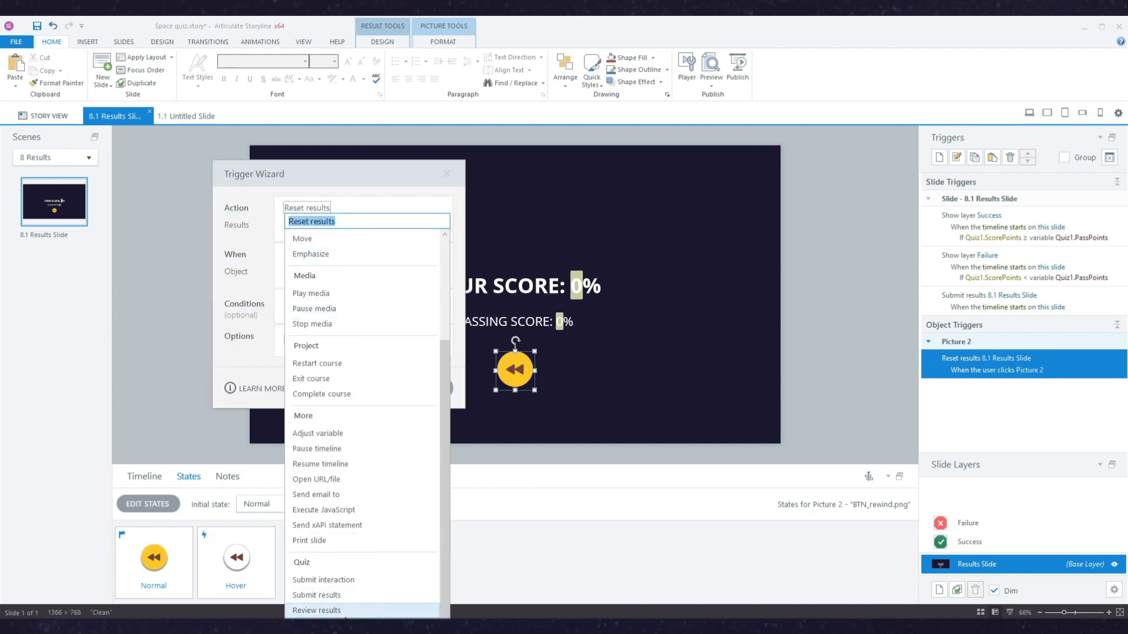
{"action": "left_click", "coordinate": [345, 366]}
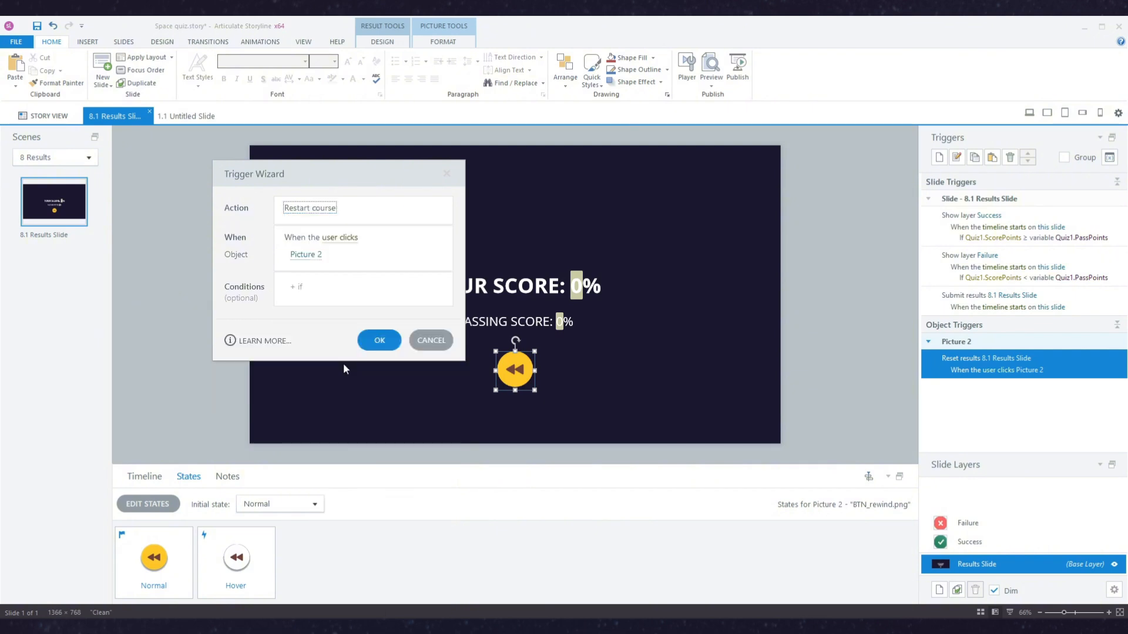
{"action": "left_click", "coordinate": [366, 340]}
{"action": "left_click", "coordinate": [743, 396]}
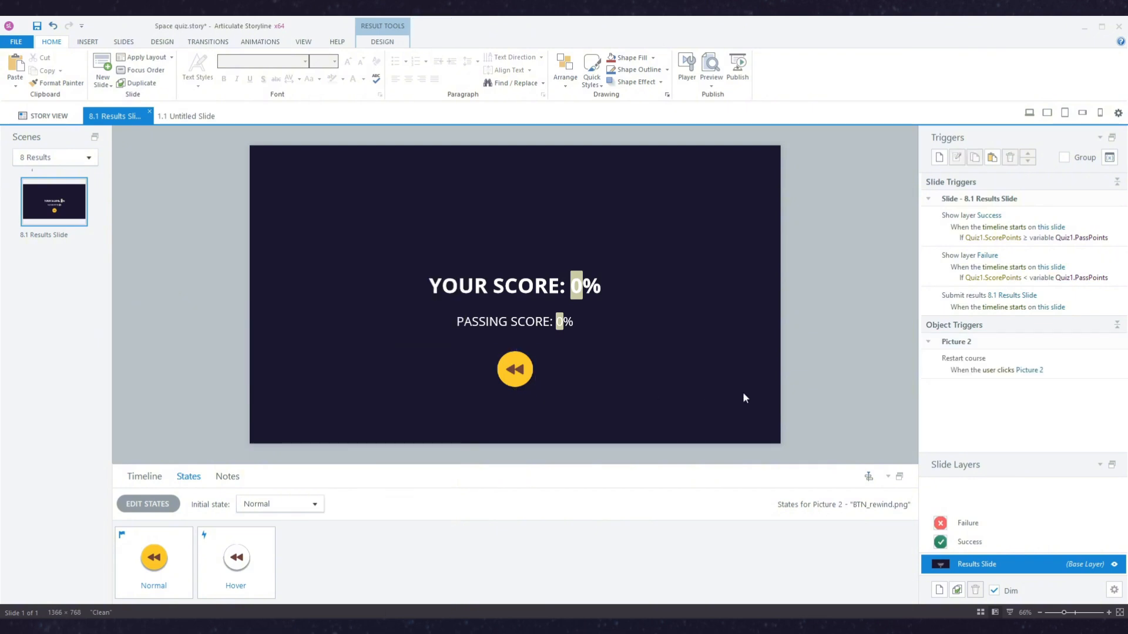
{"action": "left_click", "coordinate": [527, 378]}
{"action": "left_click", "coordinate": [798, 390]}
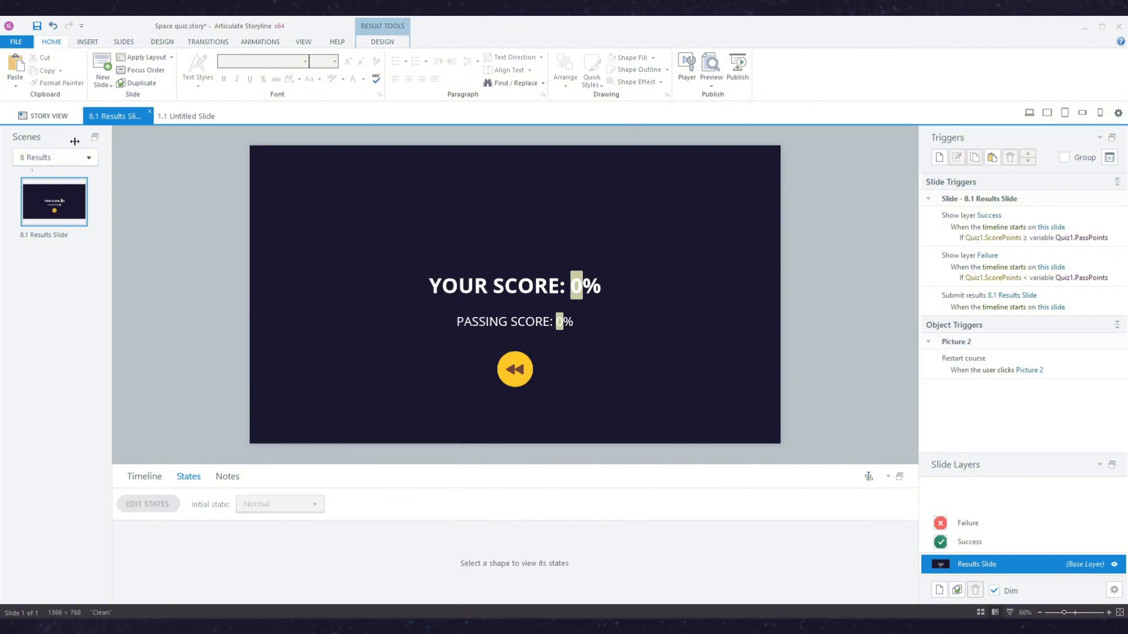
{"action": "left_click", "coordinate": [37, 26]}
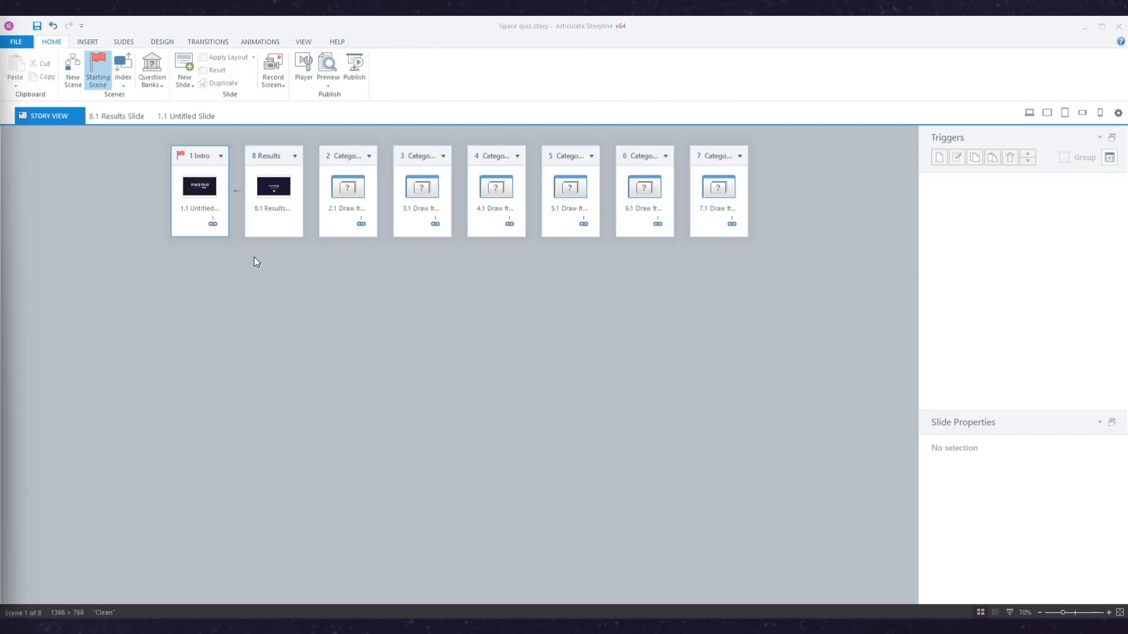
Change the Intro slide's Picture 2 click trigger to jump to the next scene.
{"action": "left_click", "coordinate": [200, 193]}
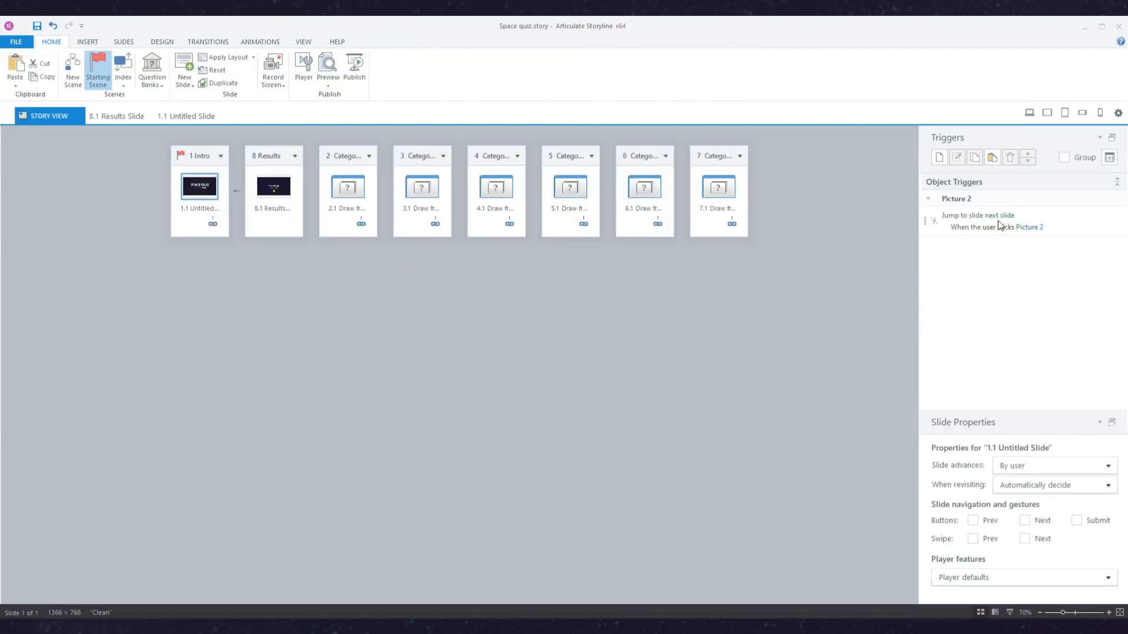
{"action": "left_click", "coordinate": [1002, 221]}
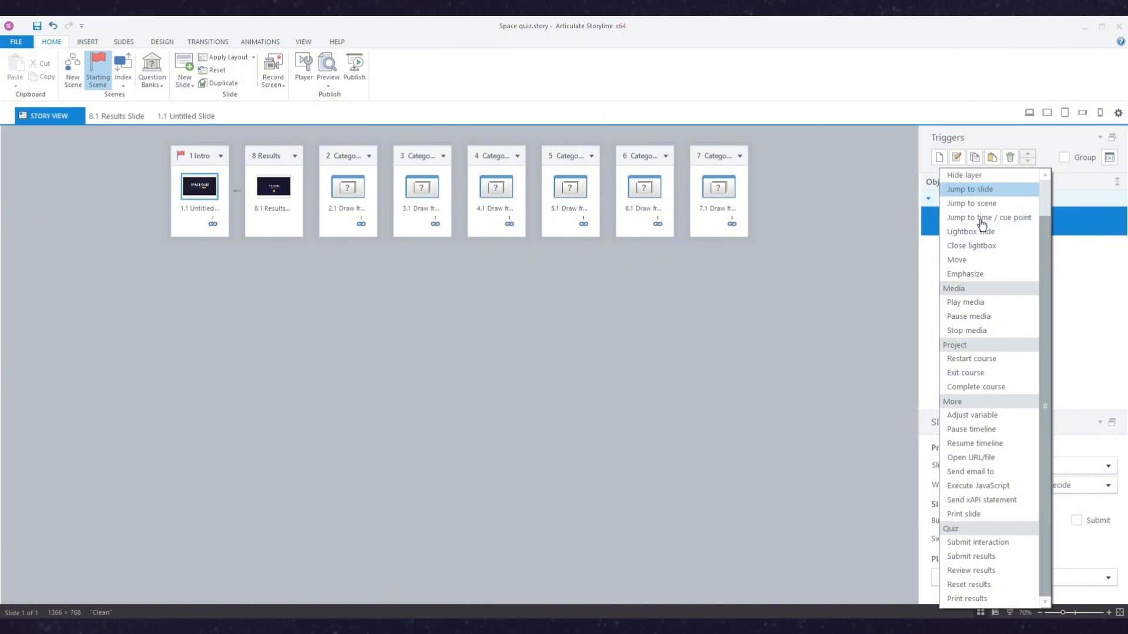
{"action": "left_click", "coordinate": [979, 219]}
Make the next-button triggers of question draws 2.1 and 3.1 jump to the next scene.
{"action": "left_click", "coordinate": [235, 313]}
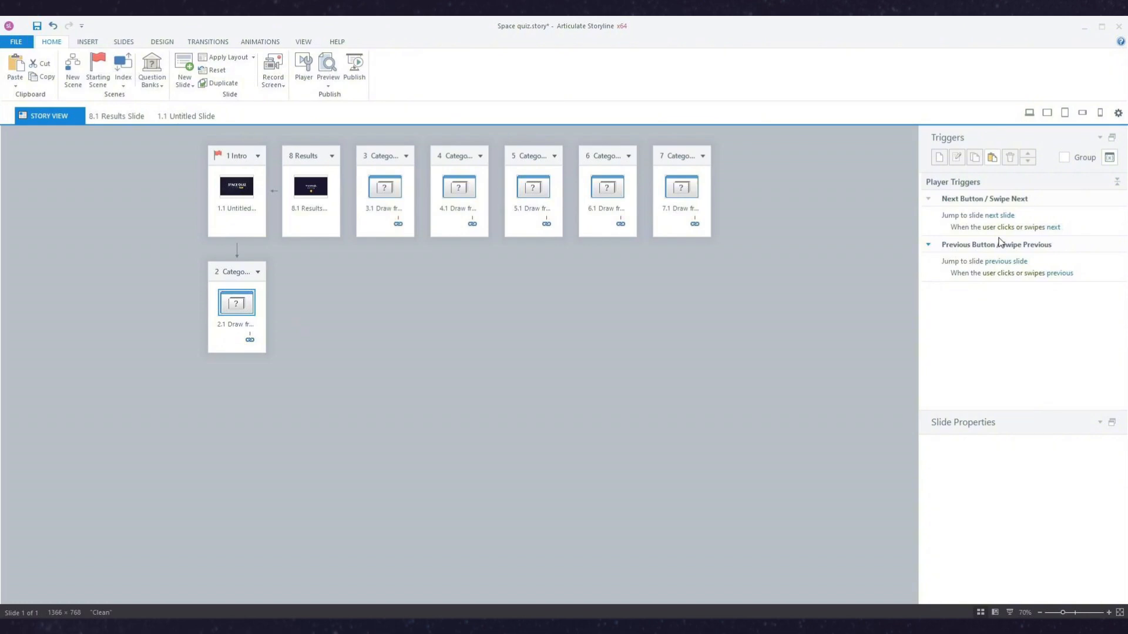
{"action": "left_click", "coordinate": [968, 216]}
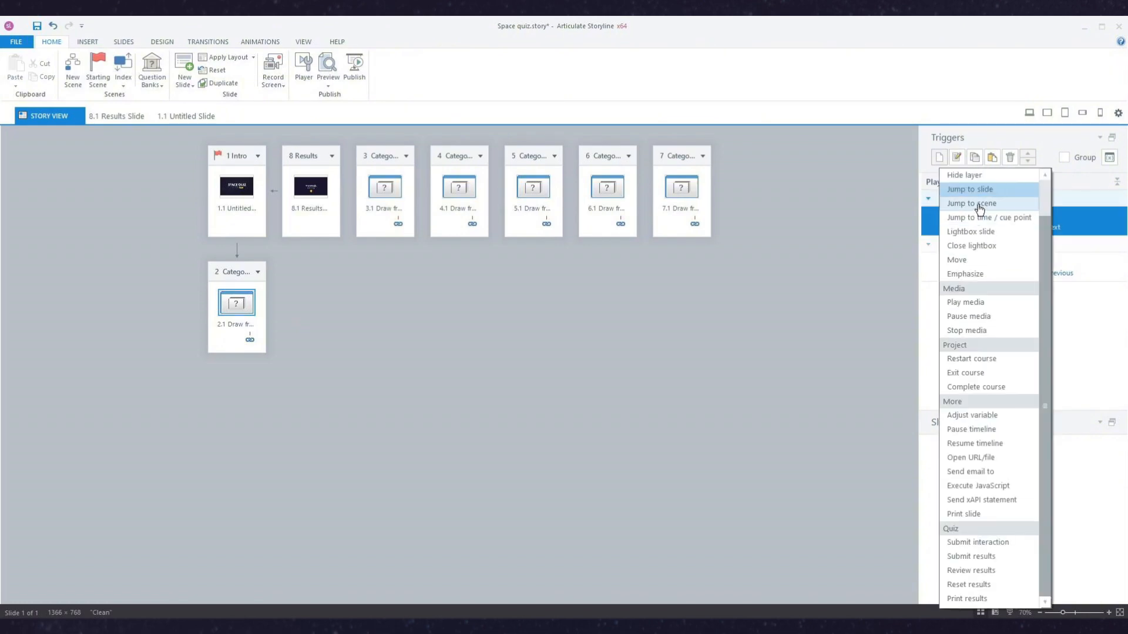
{"action": "left_click", "coordinate": [978, 203]}
{"action": "left_click", "coordinate": [279, 422]}
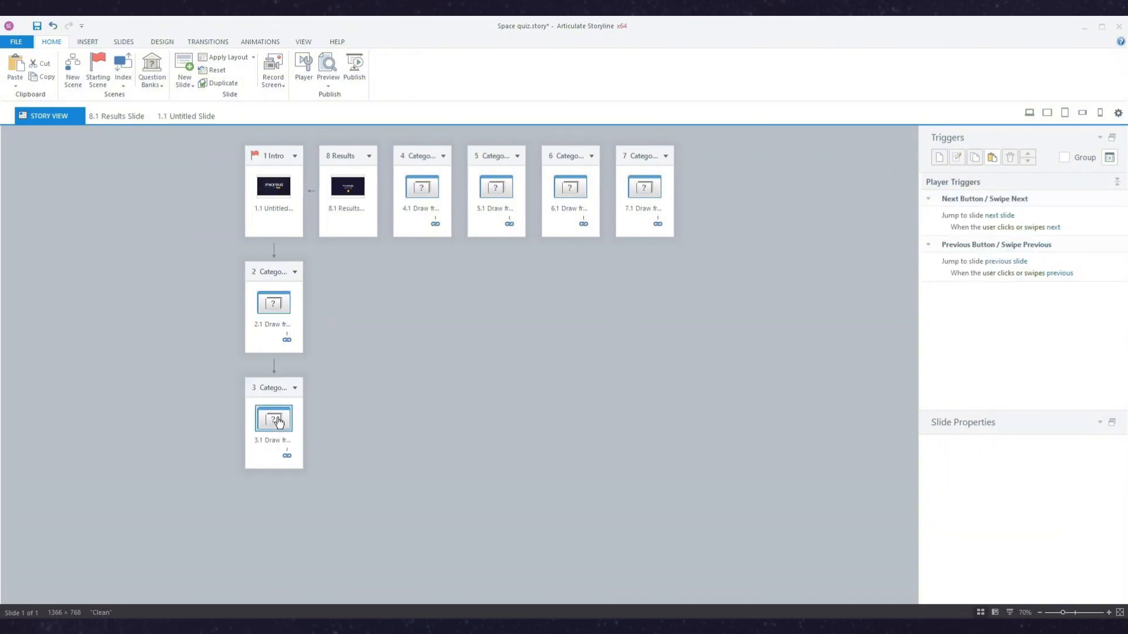
{"action": "left_click", "coordinate": [973, 219]}
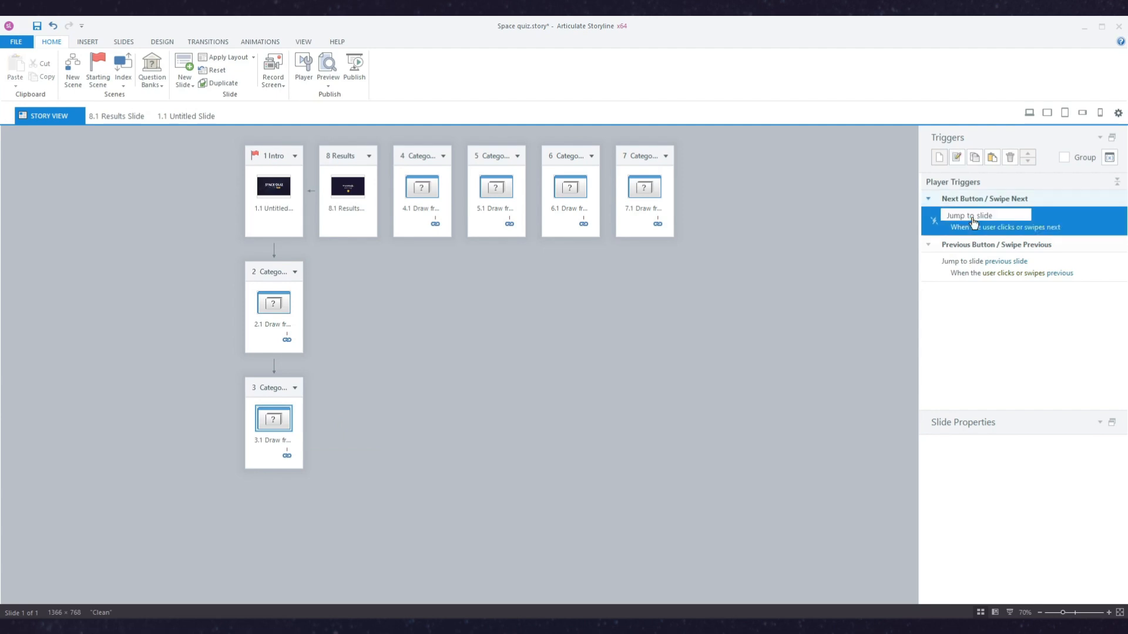
{"action": "left_click", "coordinate": [973, 220]}
{"action": "left_click", "coordinate": [979, 203]}
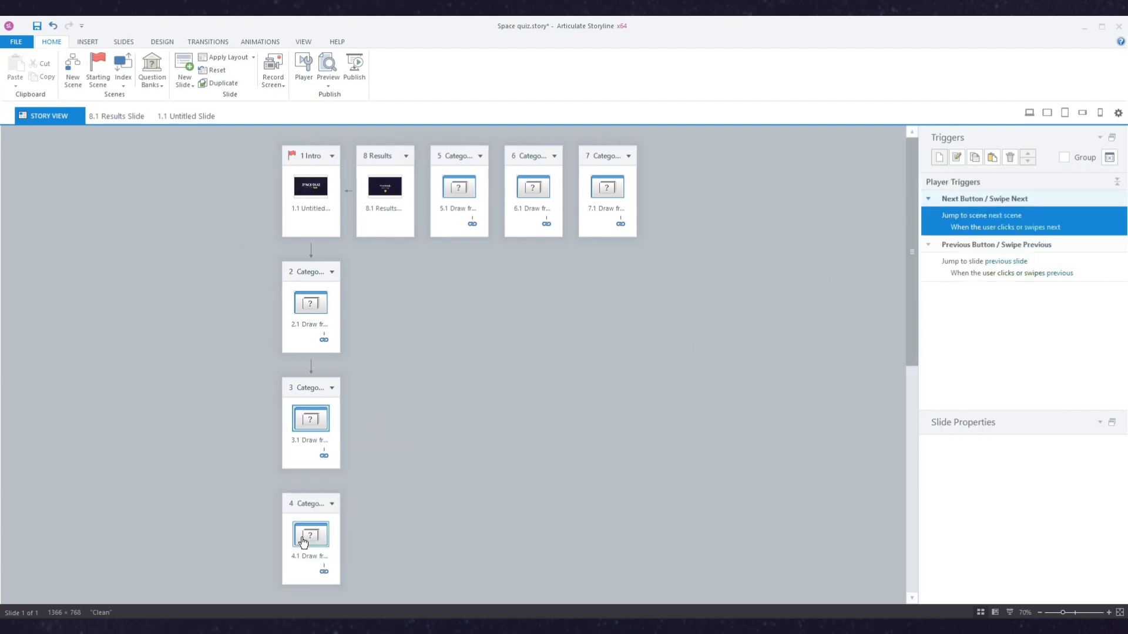
Make the next-button triggers of question draws 4.1 through 7.1 jump to the next scene, linking the categories on to Results.
{"action": "left_click", "coordinate": [303, 541]}
{"action": "left_click", "coordinate": [980, 227]}
{"action": "left_click", "coordinate": [983, 228]}
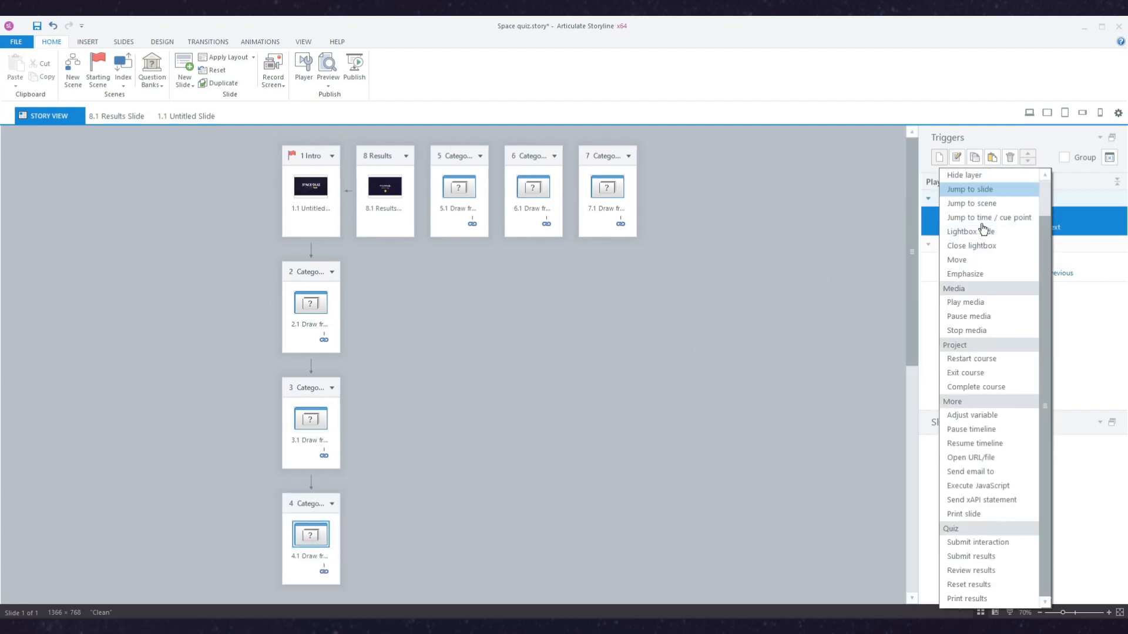
{"action": "left_click", "coordinate": [971, 203]}
{"action": "scroll", "coordinate": [495, 443], "scroll_direction": "down", "scroll_amount": 3}
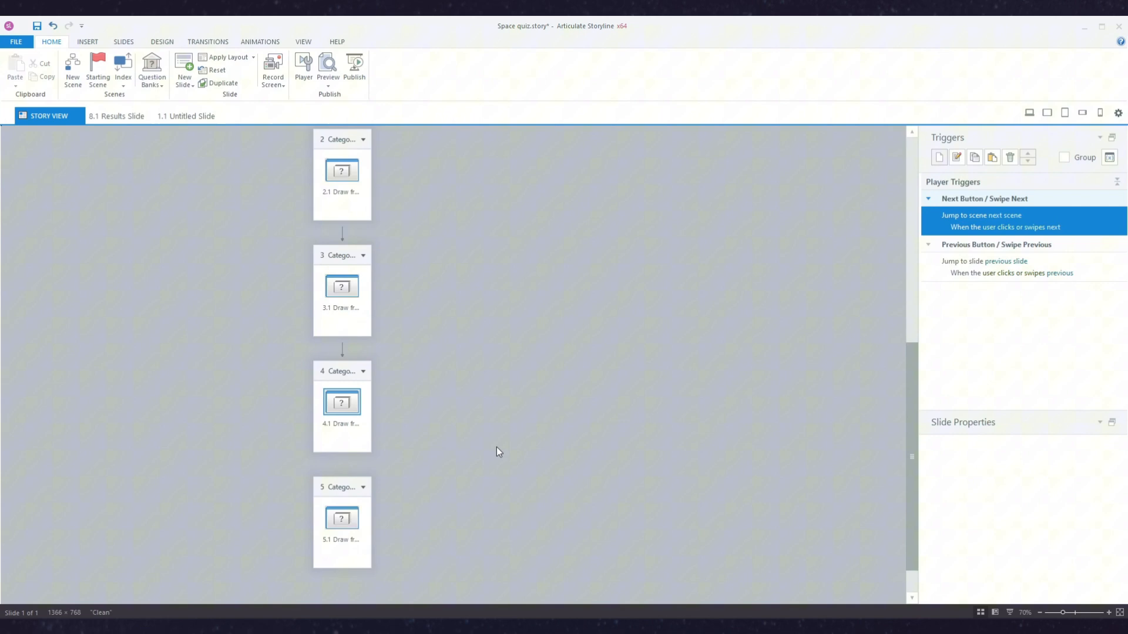
{"action": "left_click", "coordinate": [335, 515]}
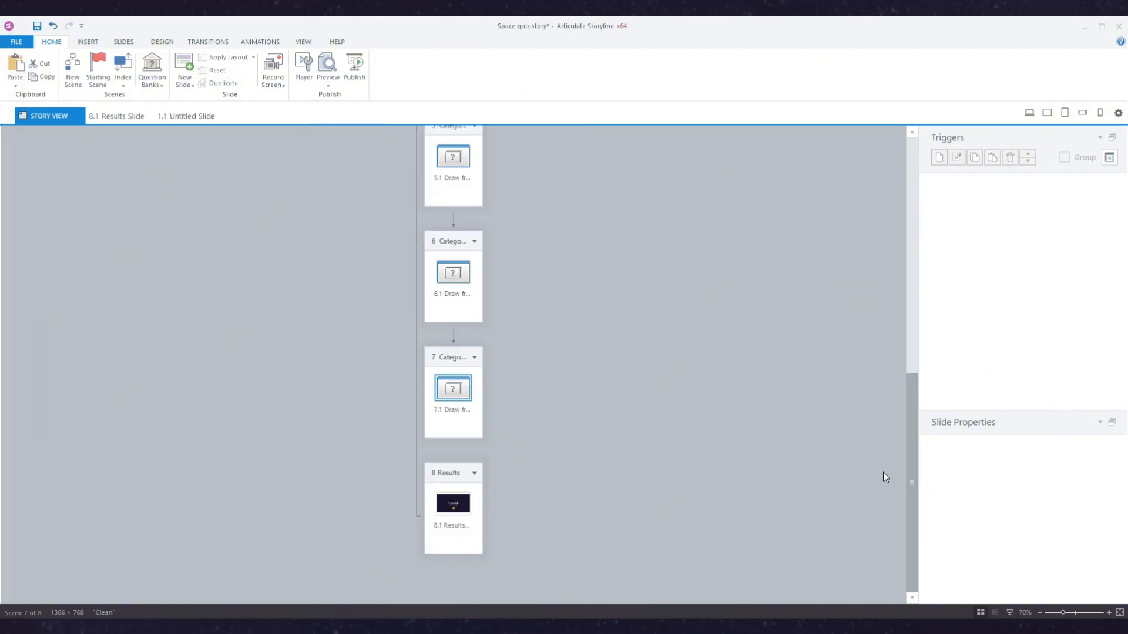
{"action": "left_click_drag", "start_coordinate": [909, 464], "coordinate": [962, 203]}
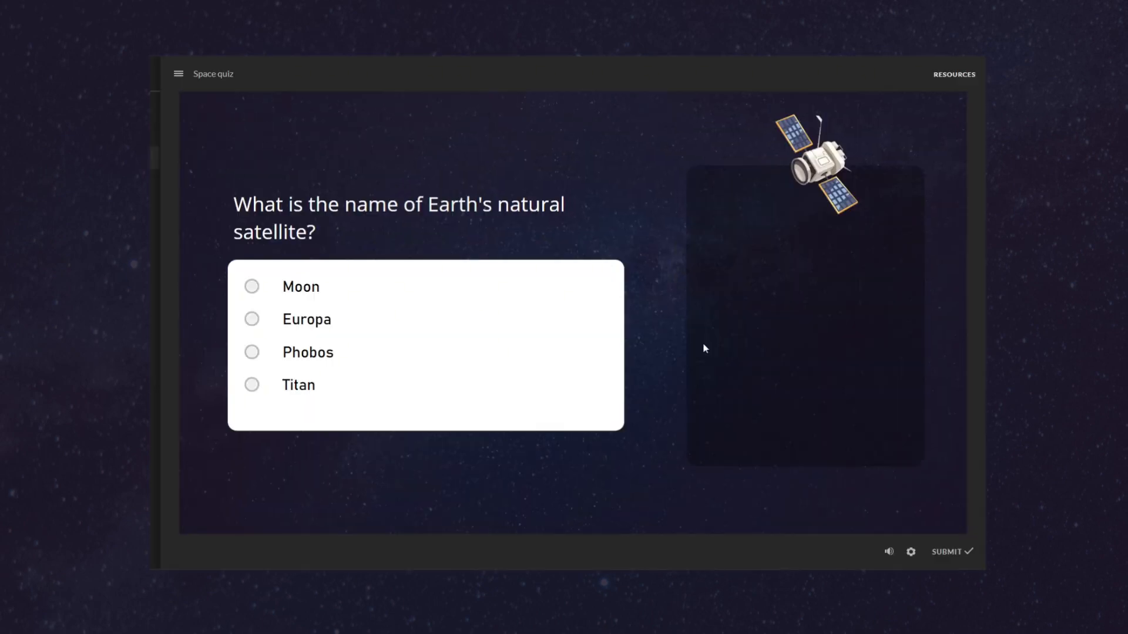
Test the previewed quiz by submitting Moon as the answer to the Earth's natural satellite question and continuing past the feedback.
{"action": "left_click", "coordinate": [456, 281]}
{"action": "left_click", "coordinate": [940, 553]}
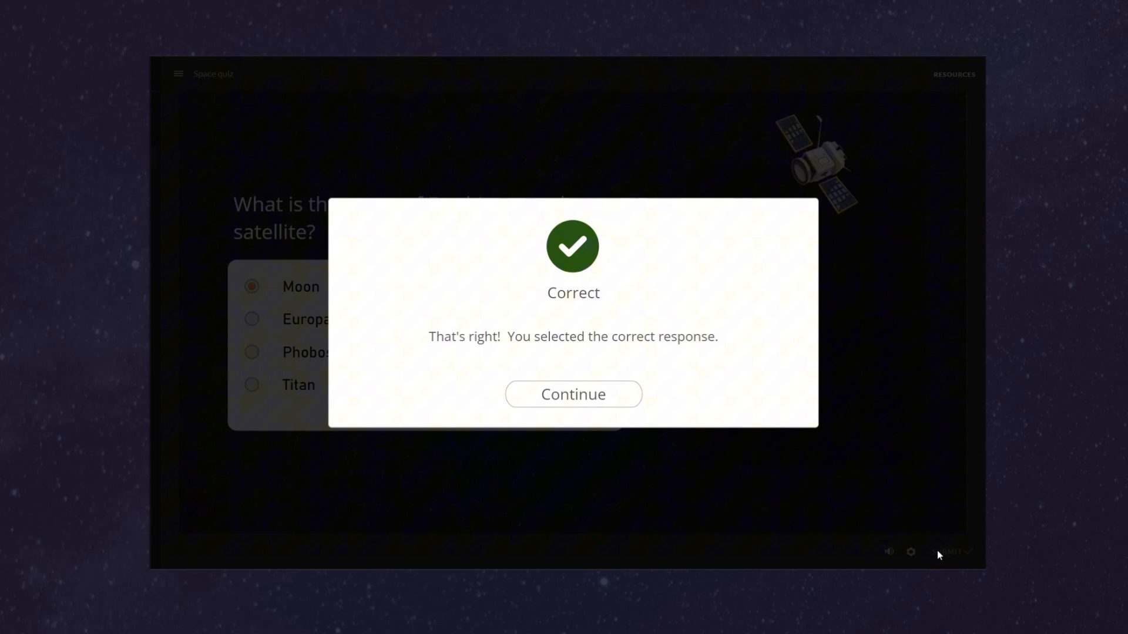
{"action": "left_click", "coordinate": [602, 398]}
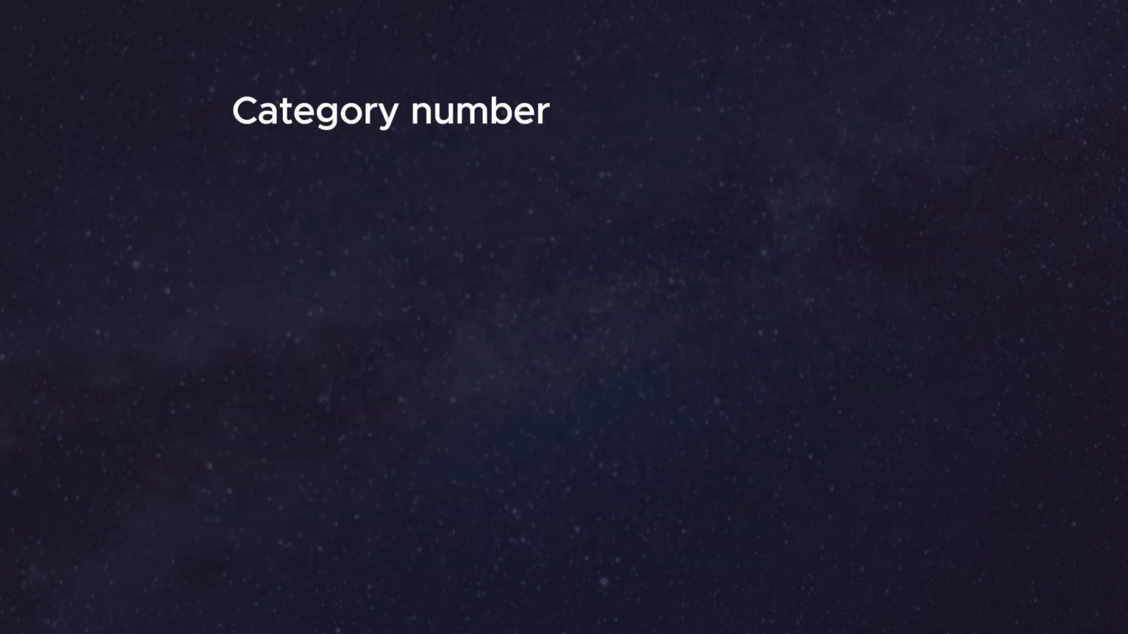